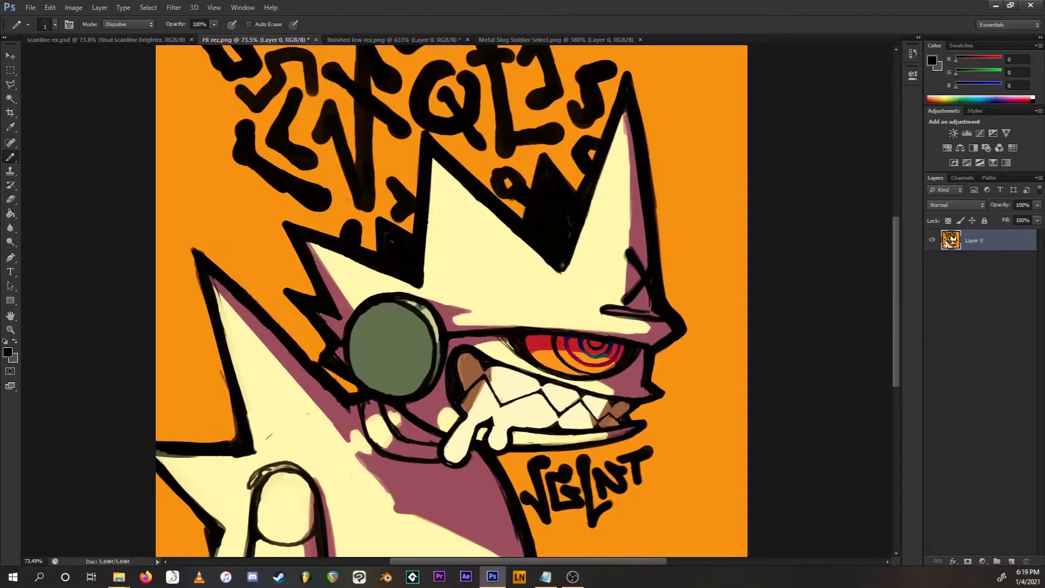
pyautogui.hotkey('alt', 'Tab')
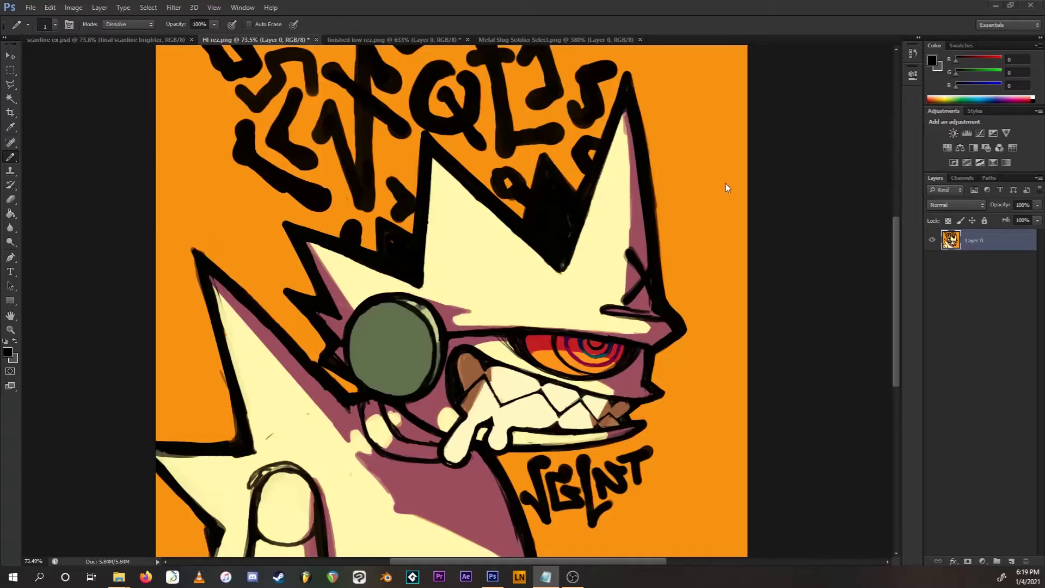
pyautogui.click(397, 4)
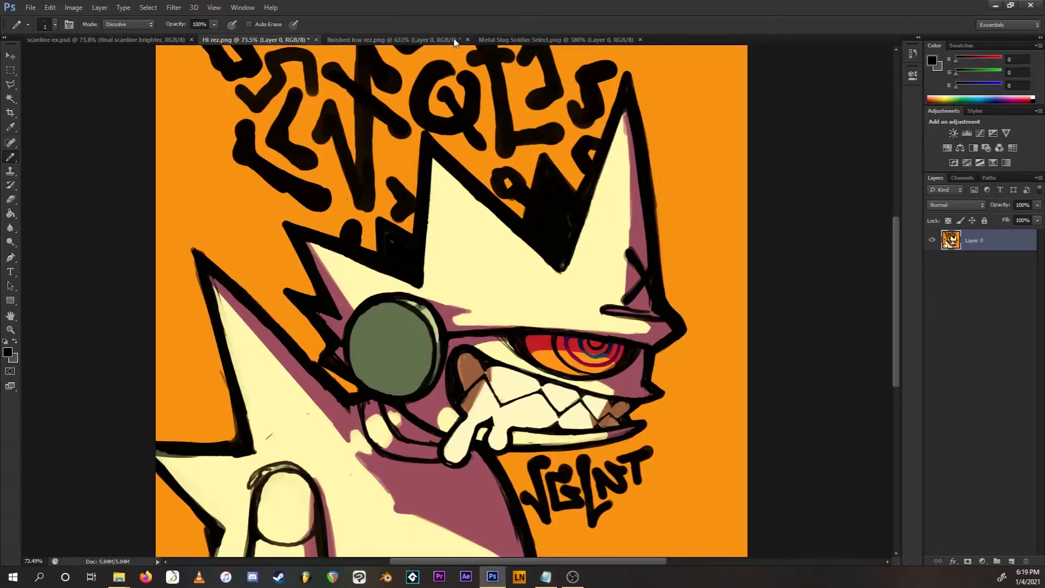
# Set the pixel width of HI rez.png to 185 in its image size settings
pyautogui.click(74, 8)
pyautogui.click(109, 85)
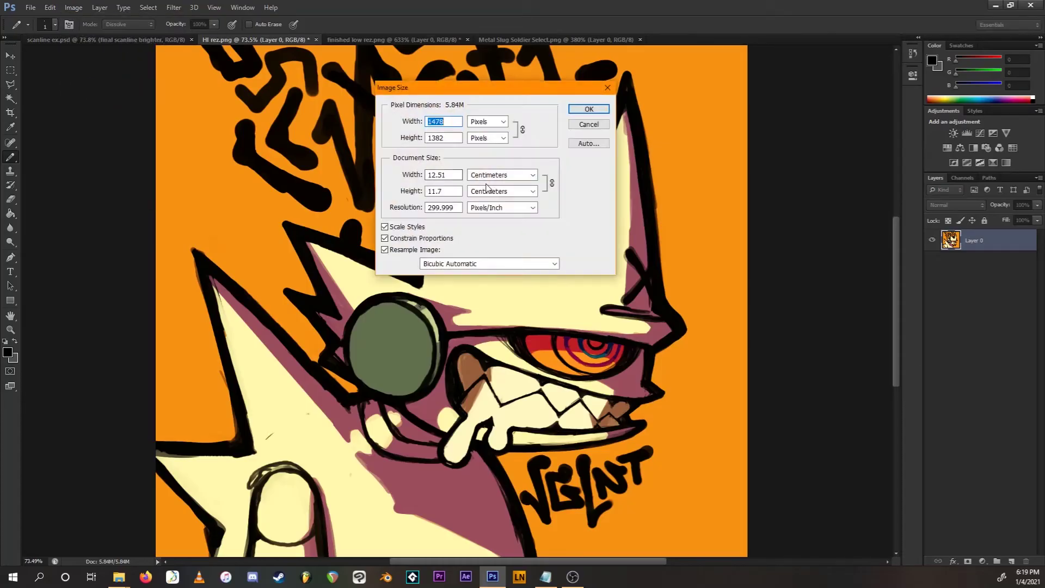
pyautogui.click(458, 122)
pyautogui.press('BackSpace')
pyautogui.press('BackSpace')
pyautogui.press('BackSpace')
pyautogui.press('BackSpace')
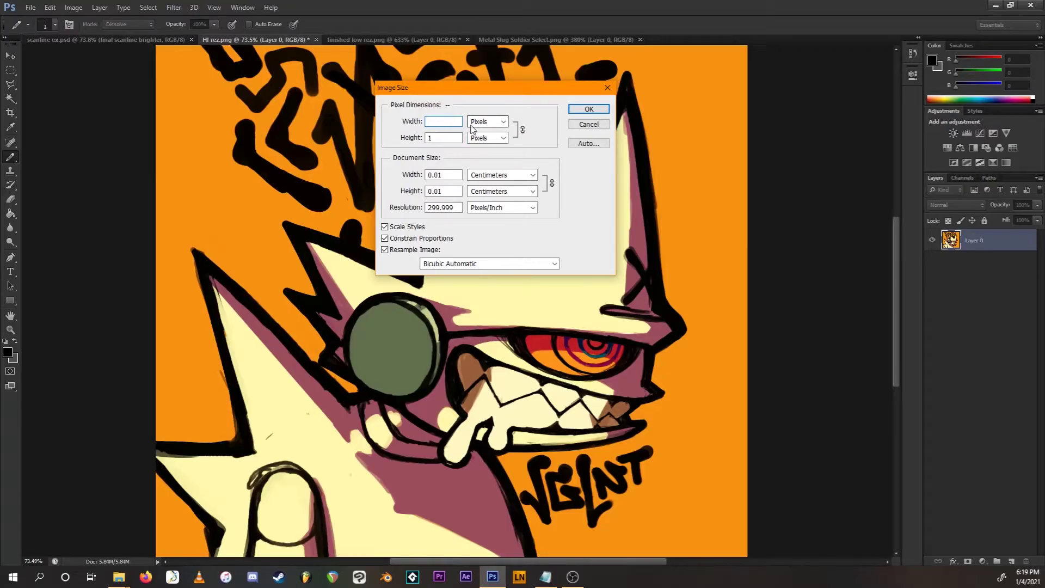
pyautogui.write('185')
pyautogui.doubleClick(441, 122)
pyautogui.click(445, 123)
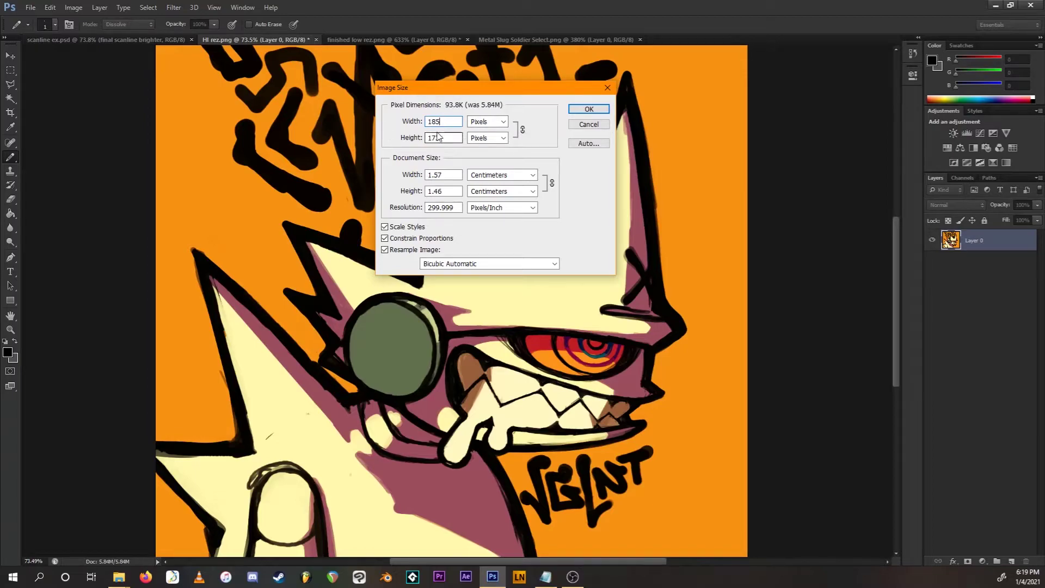
# Choose Nearest Neighbor (preserve hard edges) resampling and apply the reduction to the artwork
pyautogui.click(555, 265)
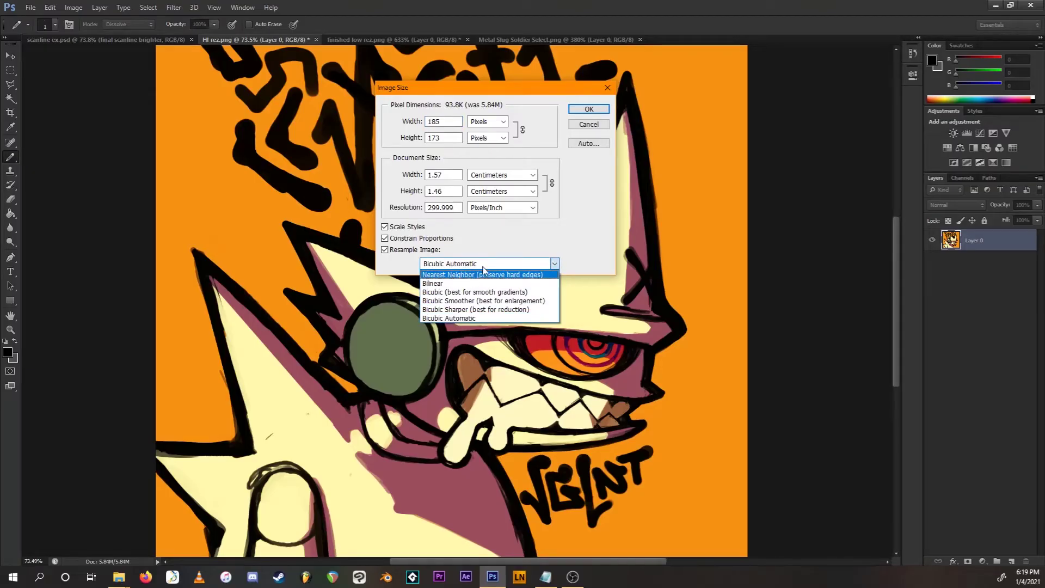
pyautogui.click(461, 275)
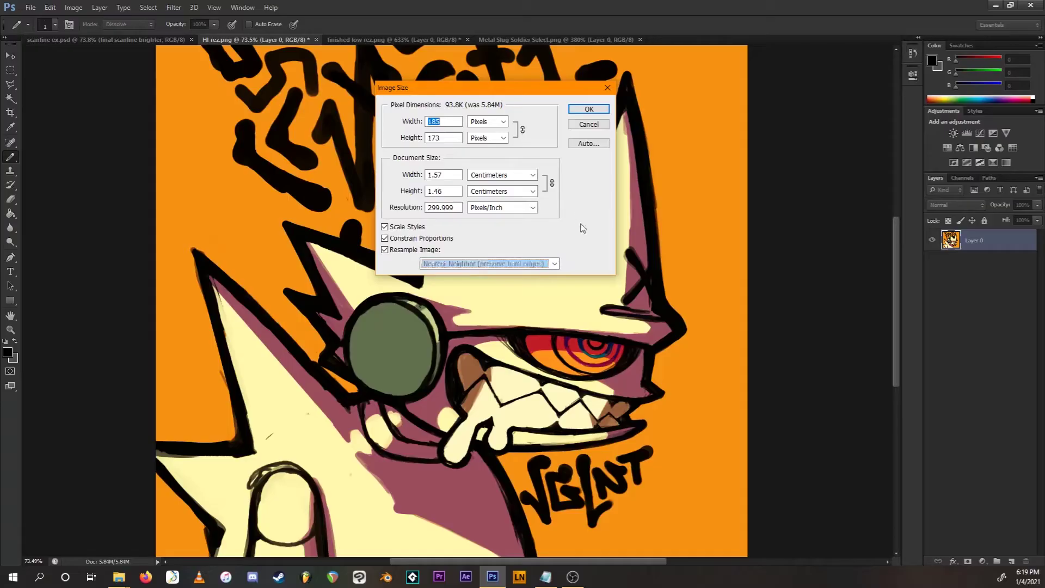
pyautogui.click(598, 108)
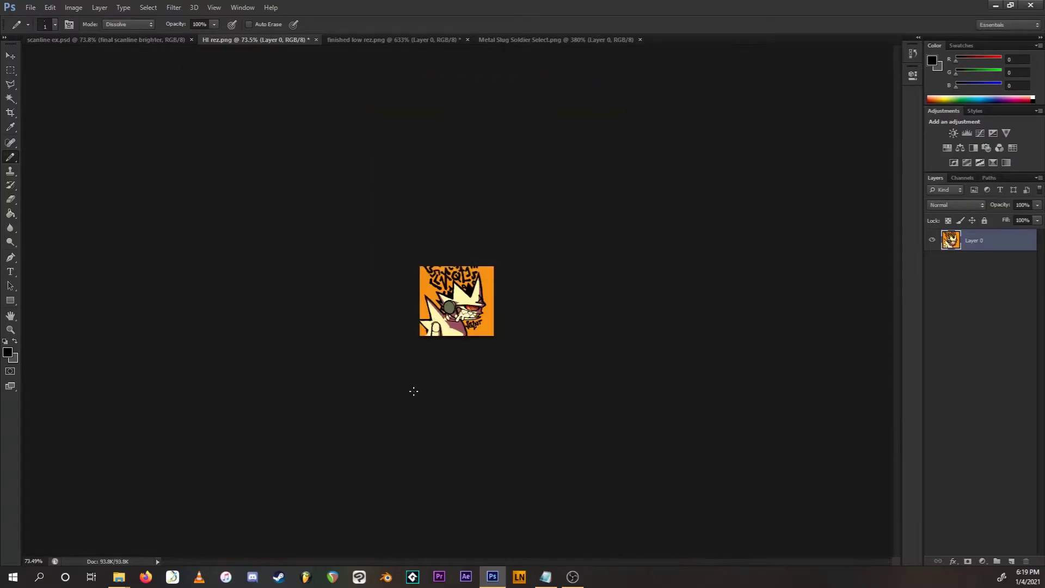
pyautogui.scroll(10, 398, 396)
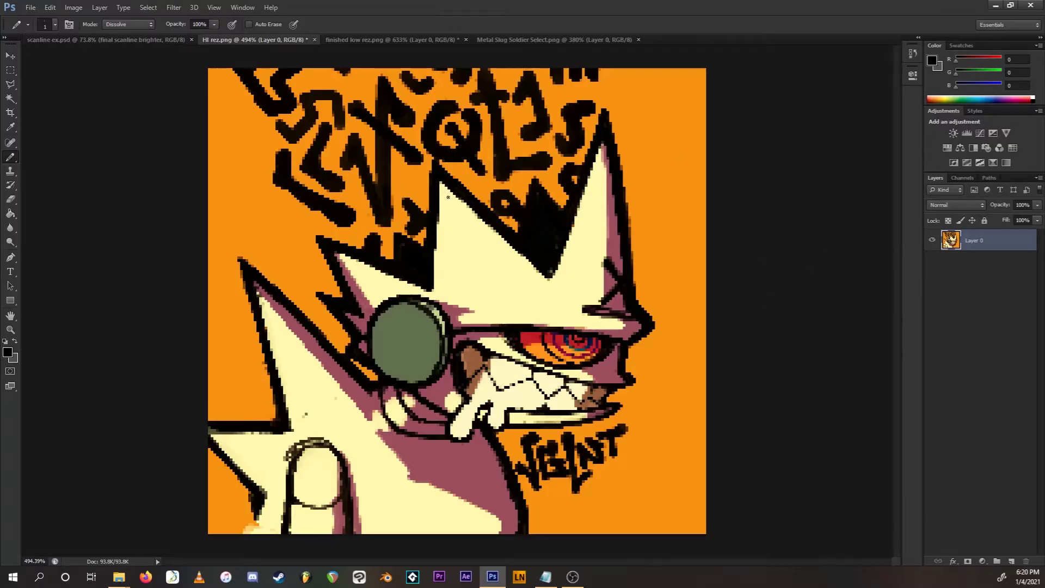
# Start a new document and name it "CRT scanline pattern 1"
pyautogui.click(31, 7)
pyautogui.press('Escape')
pyautogui.hotkey('ctrl', 'n')
pyautogui.click(451, 133)
pyautogui.press('BackSpace')
pyautogui.press('BackSpace')
pyautogui.press('BackSpace')
pyautogui.write('CRT scanline patte')
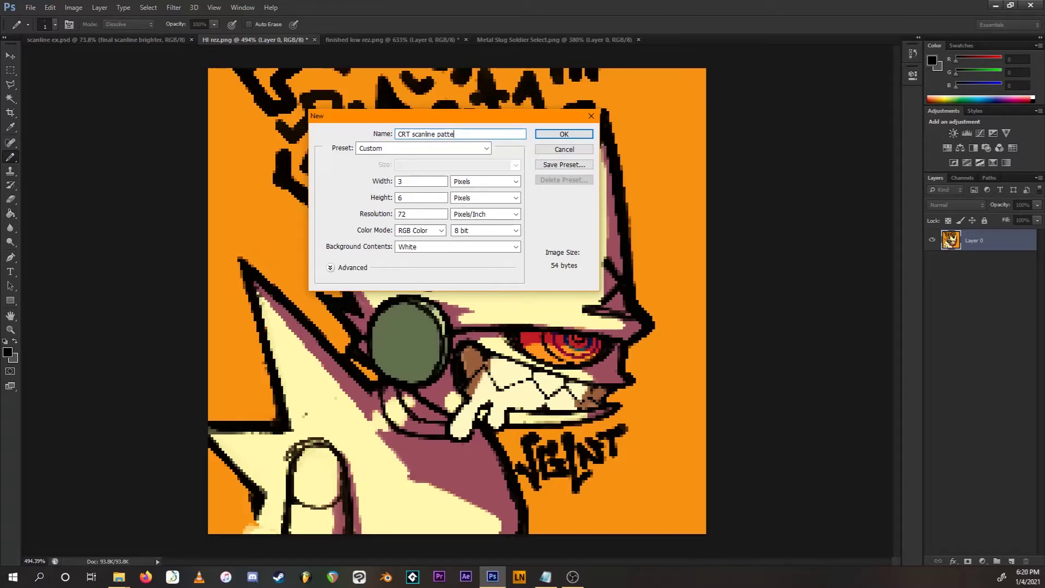
pyautogui.write('rn 1')
pyautogui.hotkey('ctrl', 'a')
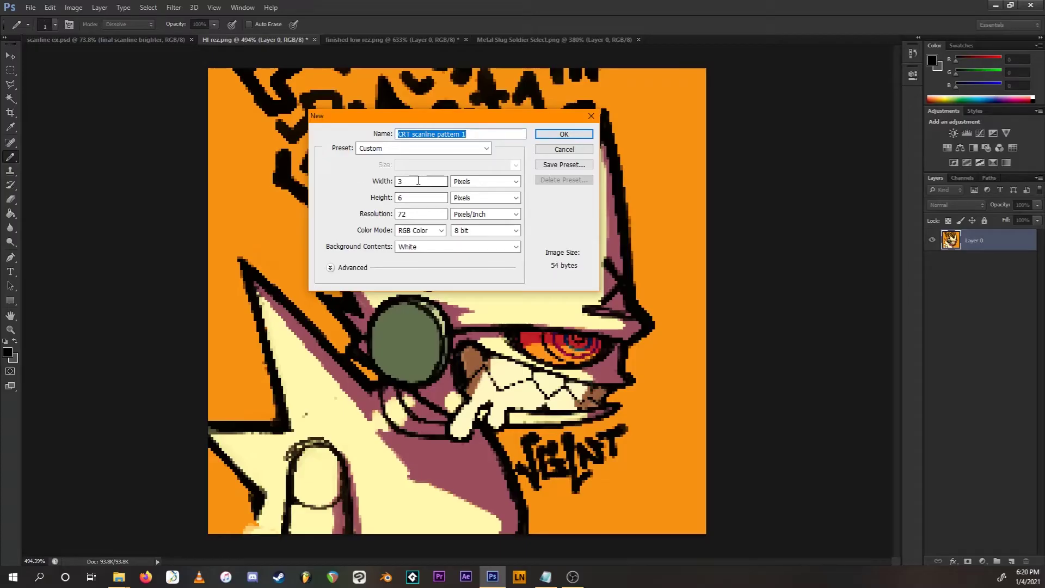
# Create the new document with a width of 3 pixels and a height of 6 pixels
pyautogui.doubleClick(418, 181)
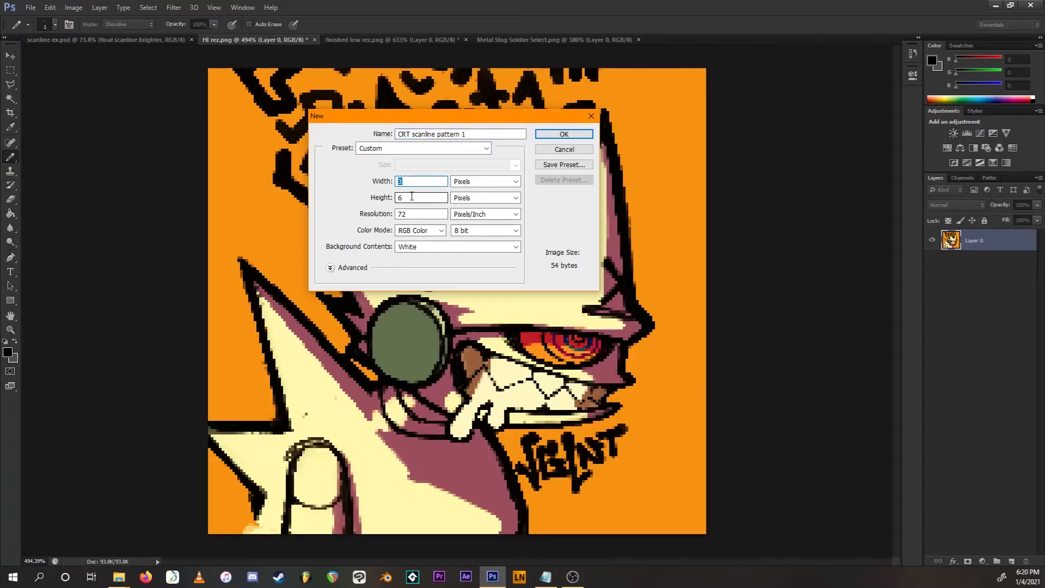
pyautogui.doubleClick(411, 197)
pyautogui.doubleClick(405, 181)
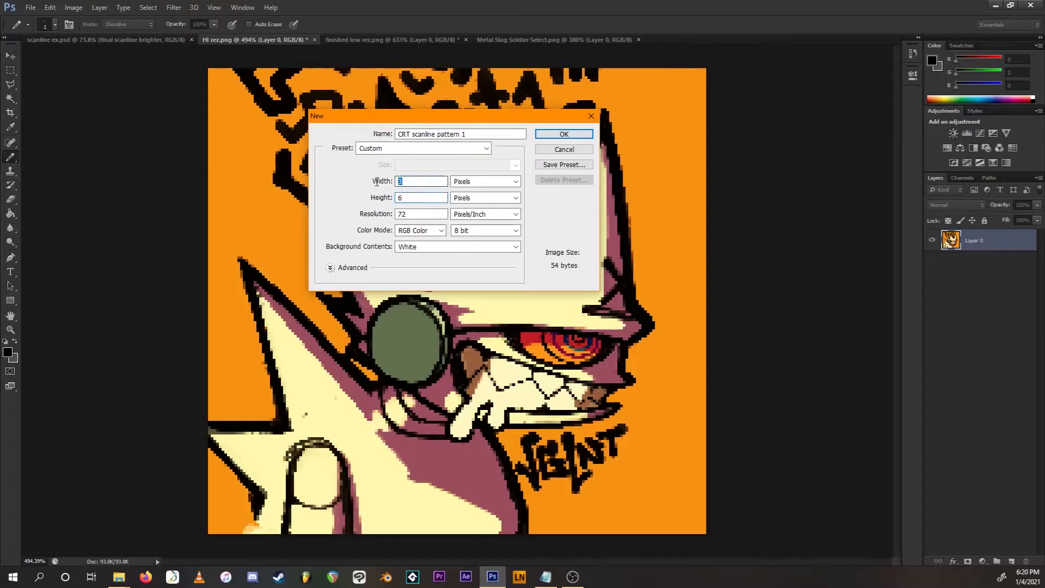
pyautogui.doubleClick(413, 198)
pyautogui.click(579, 136)
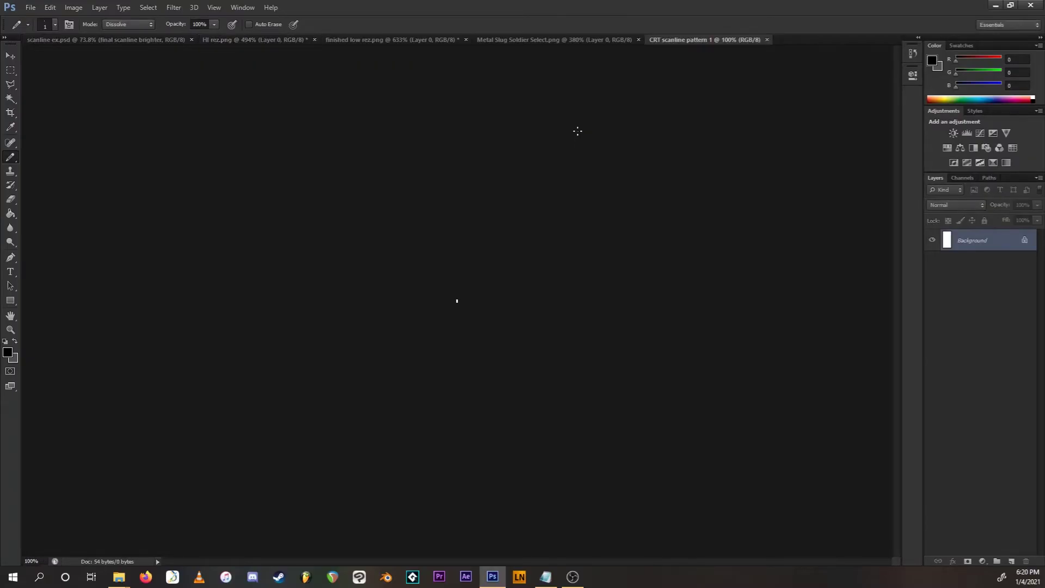
# Paint the lower three pixel rows of the pattern canvas solid black with the Pencil tool
pyautogui.scroll(10, 455, 306)
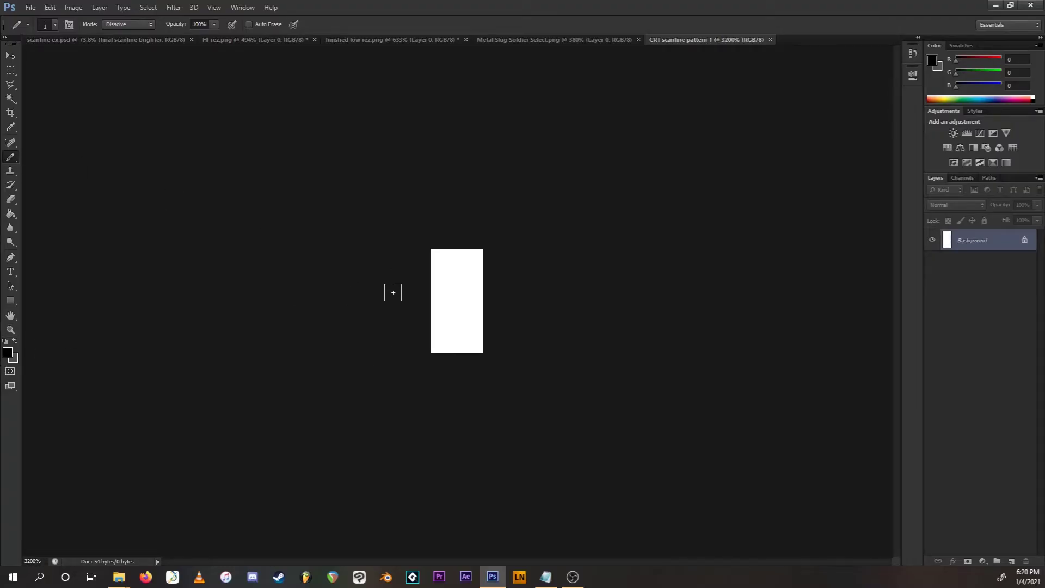
pyautogui.click(7, 352)
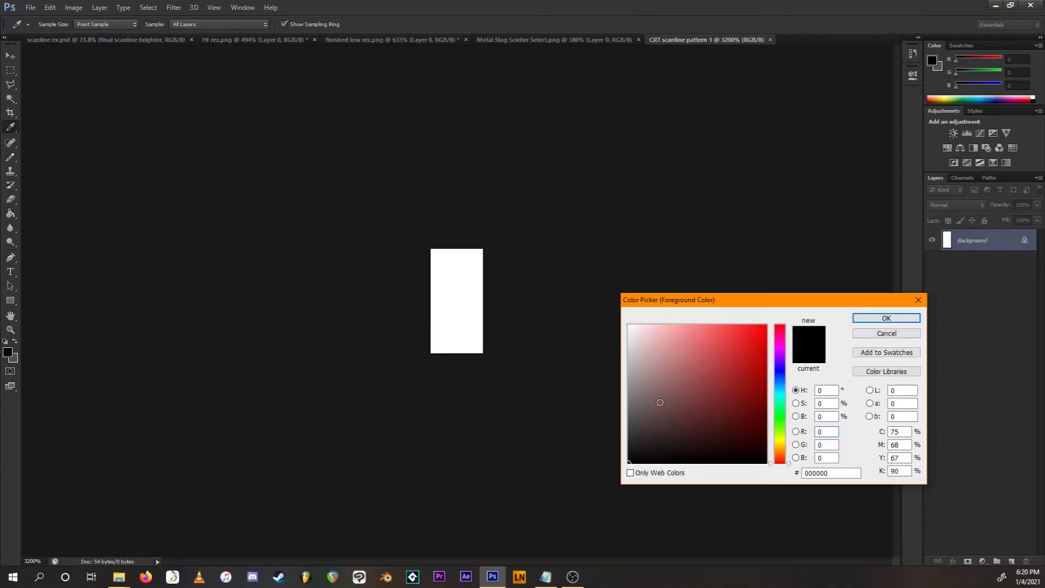
pyautogui.click(886, 319)
pyautogui.press('b')
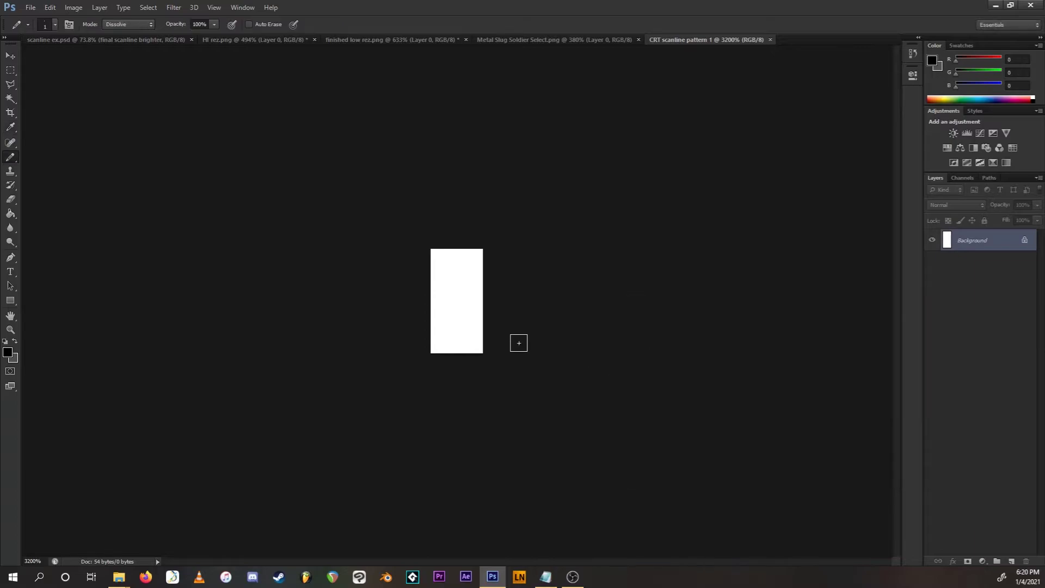
pyautogui.click(439, 309)
pyautogui.moveTo(444, 308)
pyautogui.mouseDown()
pyautogui.moveTo(473, 321)
pyautogui.moveTo(434, 340)
pyautogui.moveTo(482, 345)
pyautogui.moveTo(430, 333)
pyautogui.mouseUp()
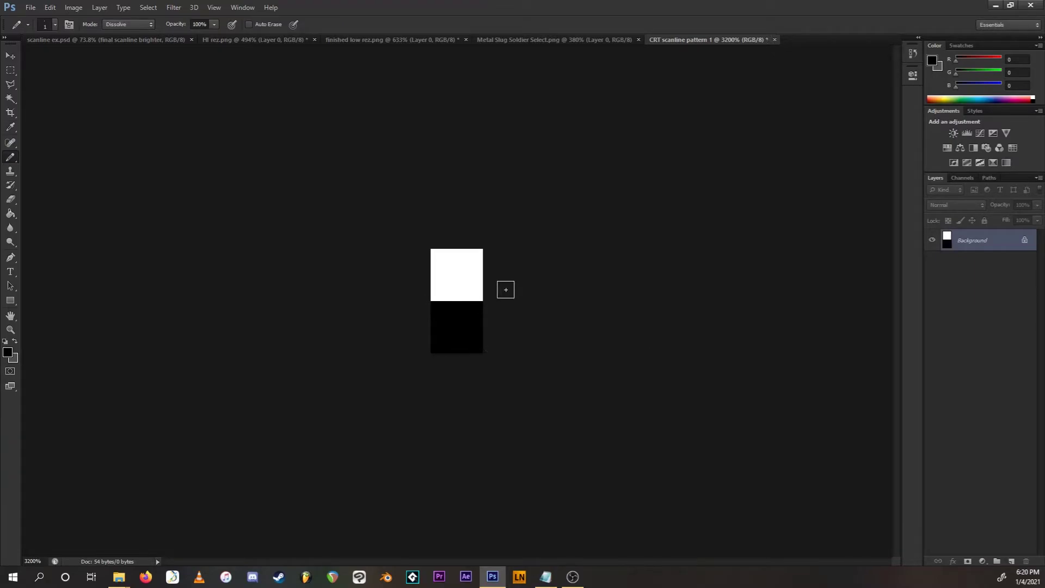
# Set the foreground to a neutral grey of 35% brightness and pencil over the upper half, leaving the left column's top two pixels white
pyautogui.click(8, 352)
pyautogui.moveTo(632, 450); pyautogui.dragTo(604, 417)
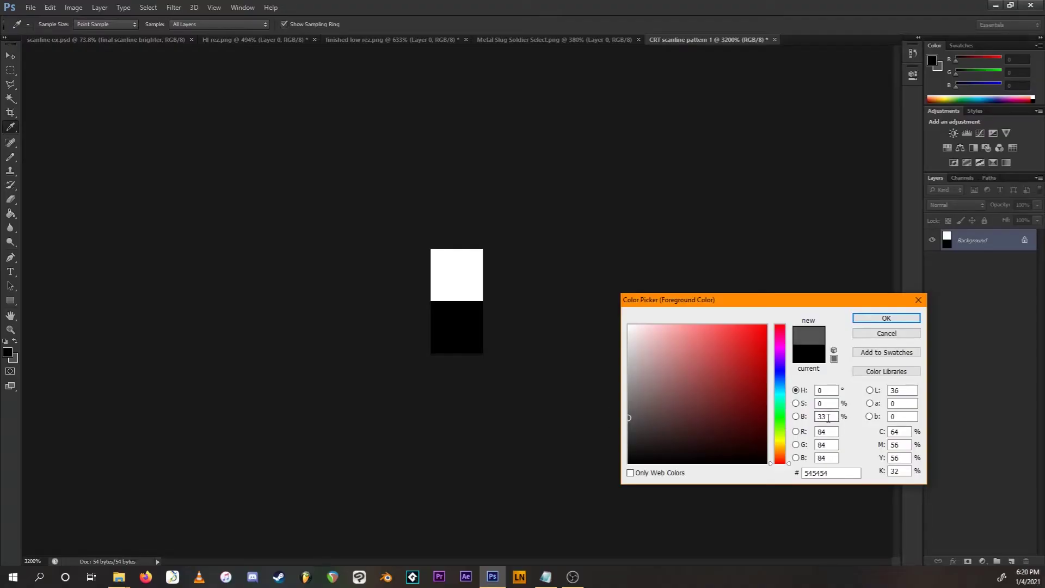
pyautogui.doubleClick(825, 416)
pyautogui.write('35')
pyautogui.click(886, 318)
pyautogui.press('b')
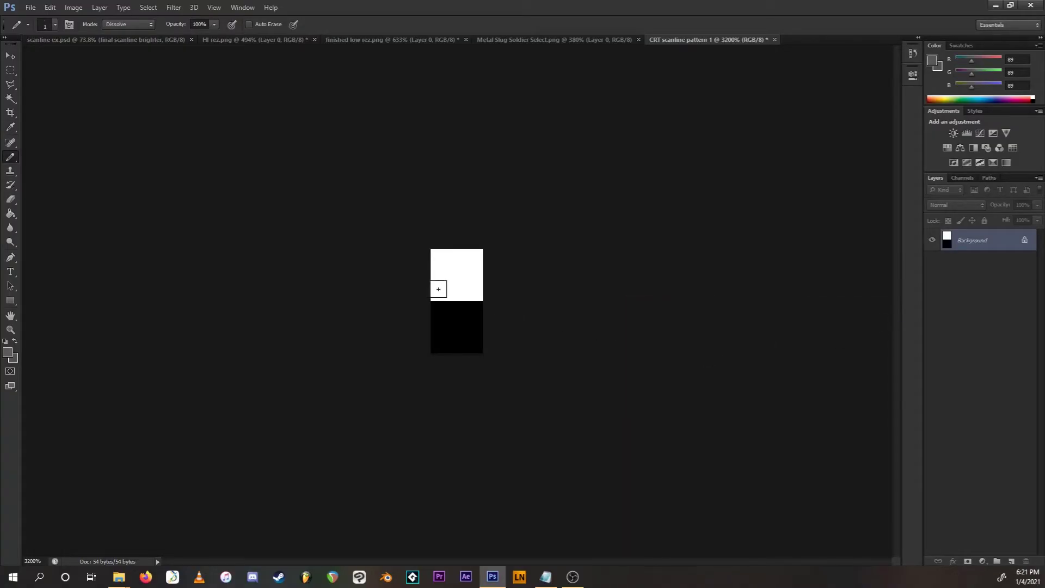
pyautogui.moveTo(438, 291)
pyautogui.mouseDown()
pyautogui.moveTo(457, 291)
pyautogui.moveTo(457, 270)
pyautogui.moveTo(476, 256)
pyautogui.moveTo(487, 290)
pyautogui.moveTo(475, 275)
pyautogui.mouseUp()
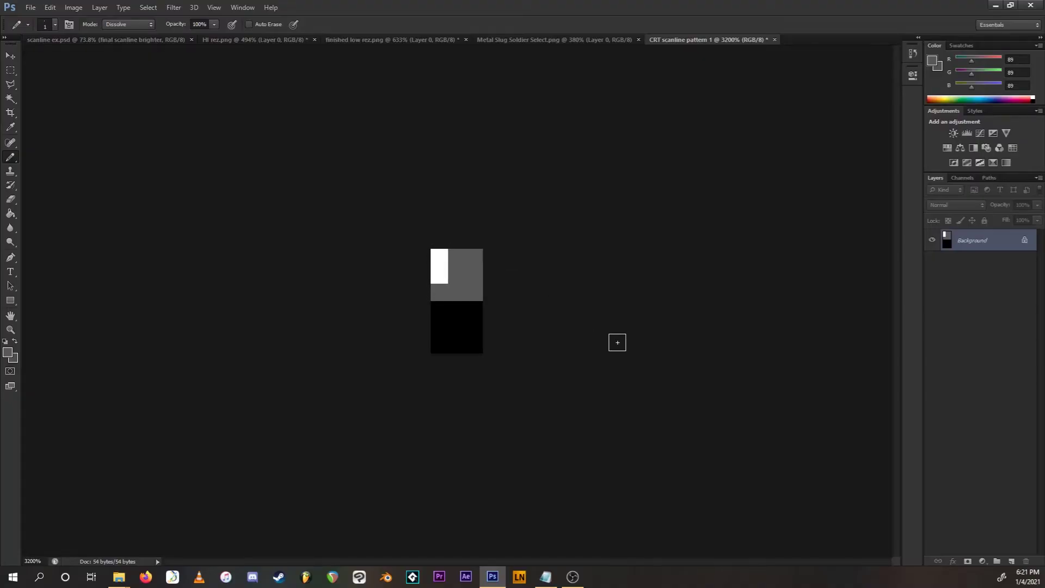
# Define the canvas as a pattern named "CRT scanline pattern 1"
pyautogui.click(50, 7)
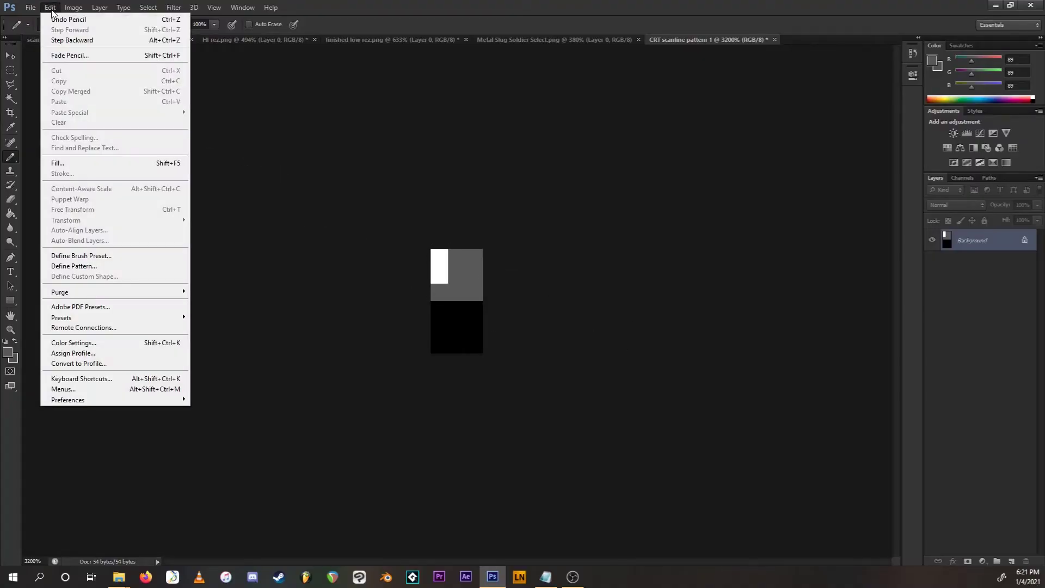
pyautogui.click(105, 267)
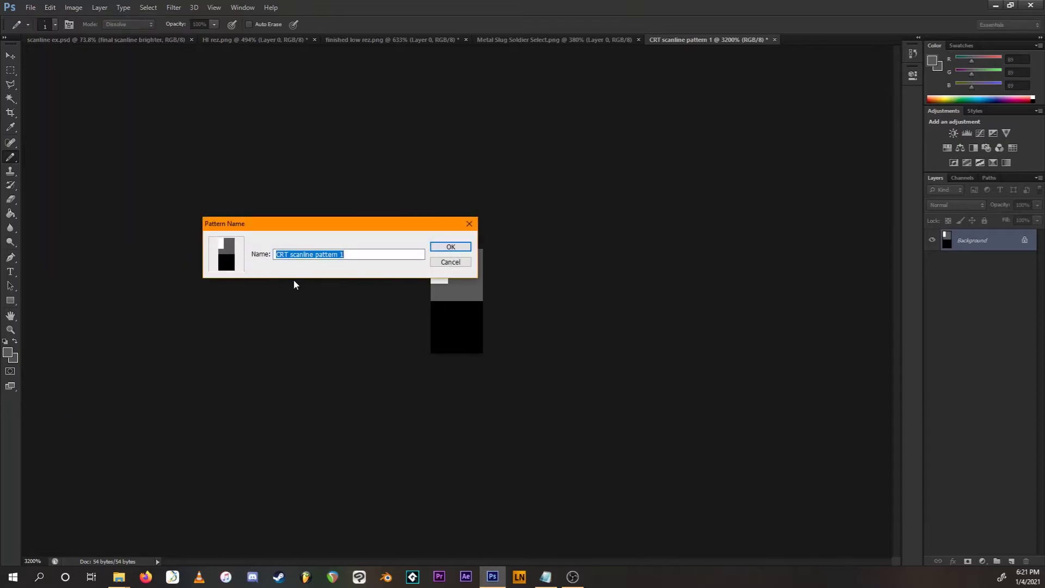
pyautogui.click(363, 252)
pyautogui.click(341, 254)
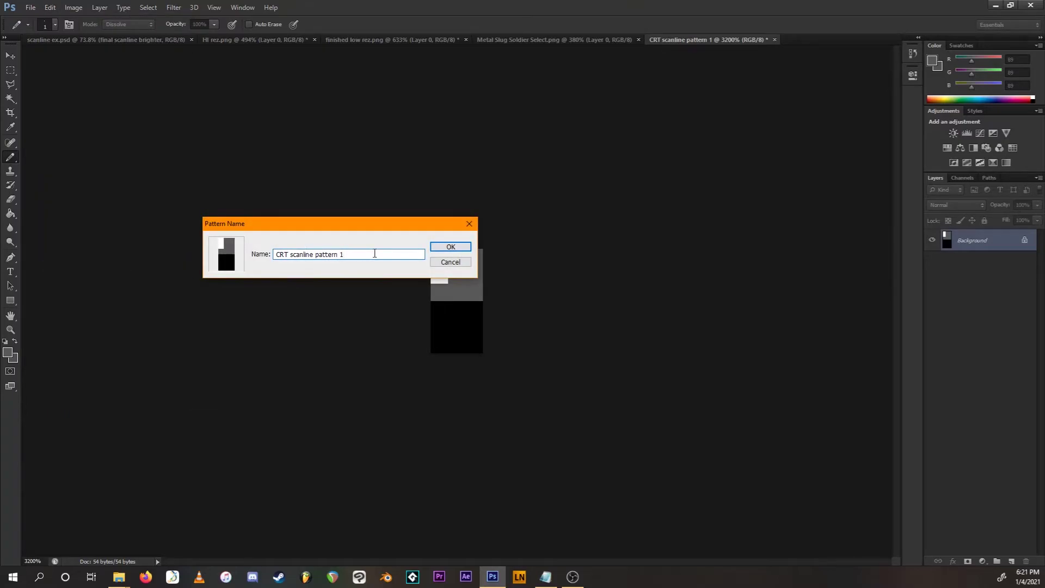
pyautogui.click(450, 248)
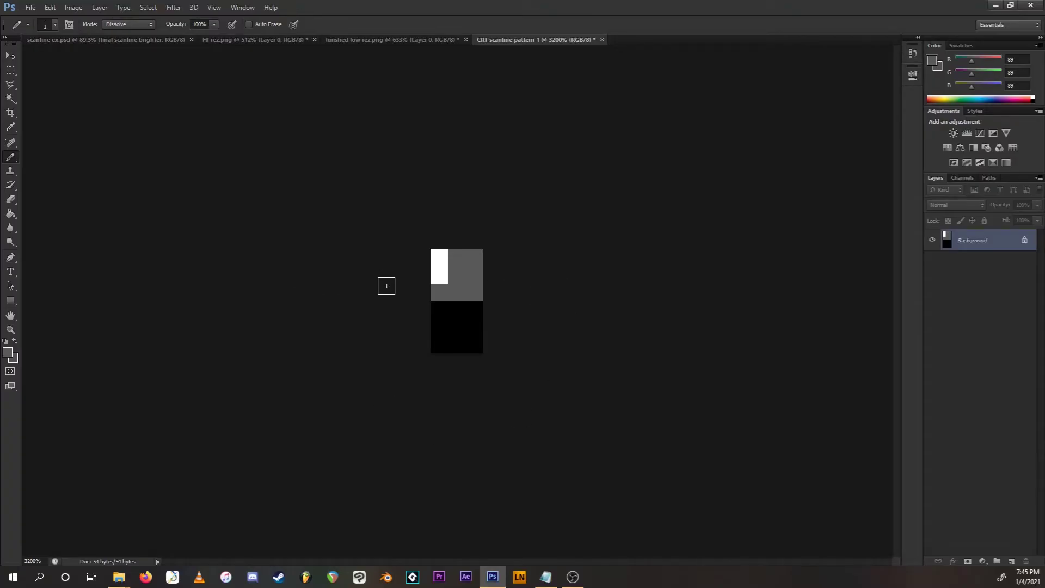
# Return to HI rez.png and set its pixel width to 1110 in the image size settings
pyautogui.click(272, 41)
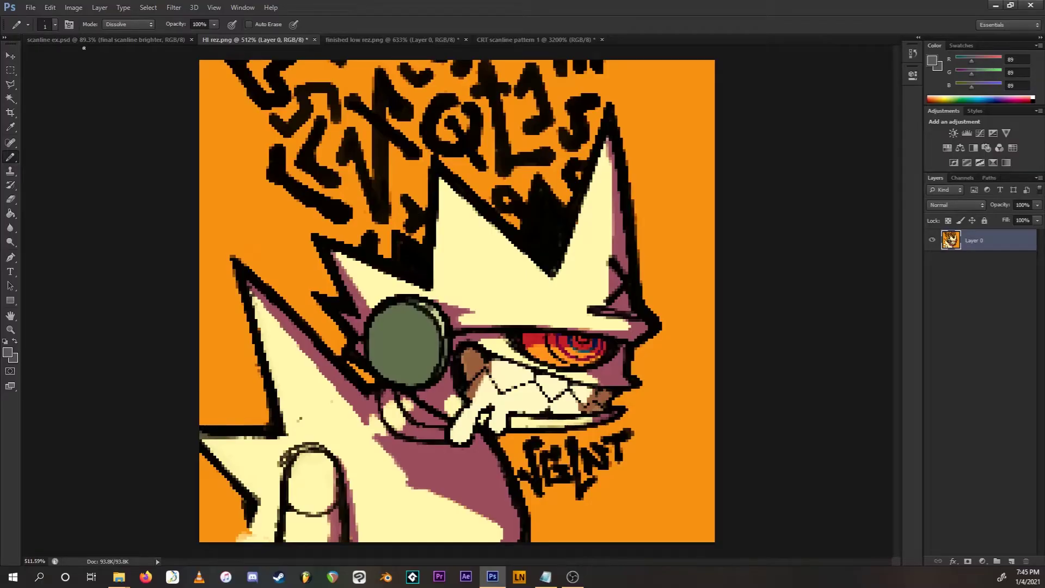
pyautogui.click(74, 7)
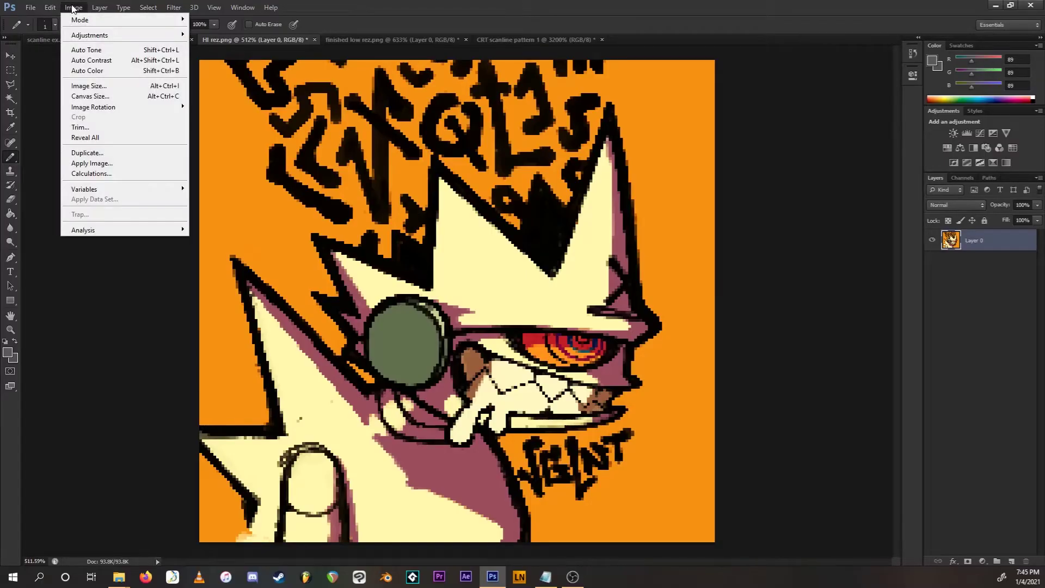
pyautogui.click(113, 88)
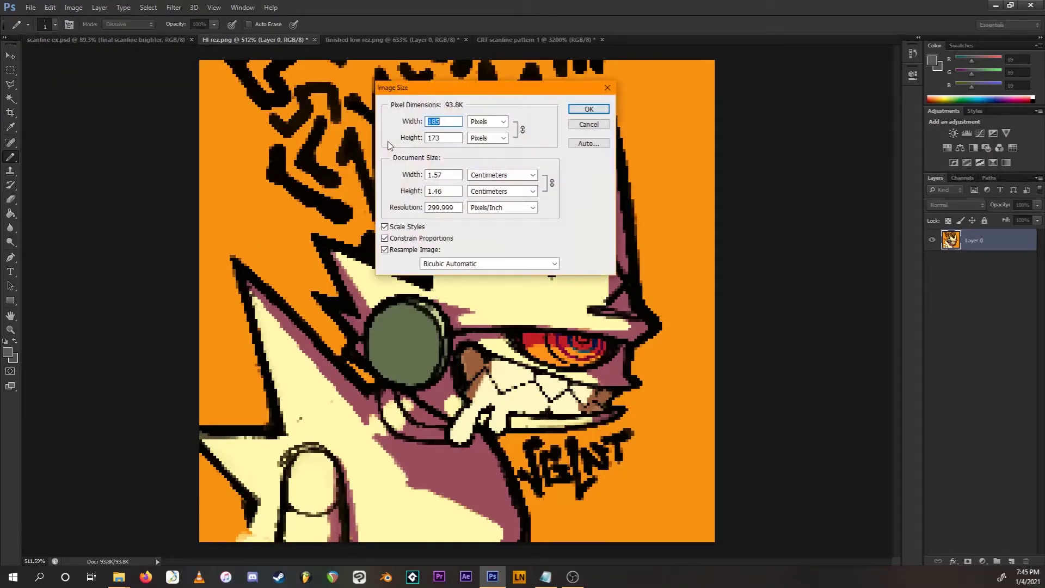
pyautogui.click(452, 120)
pyautogui.doubleClick(433, 122)
pyautogui.press('BackSpace')
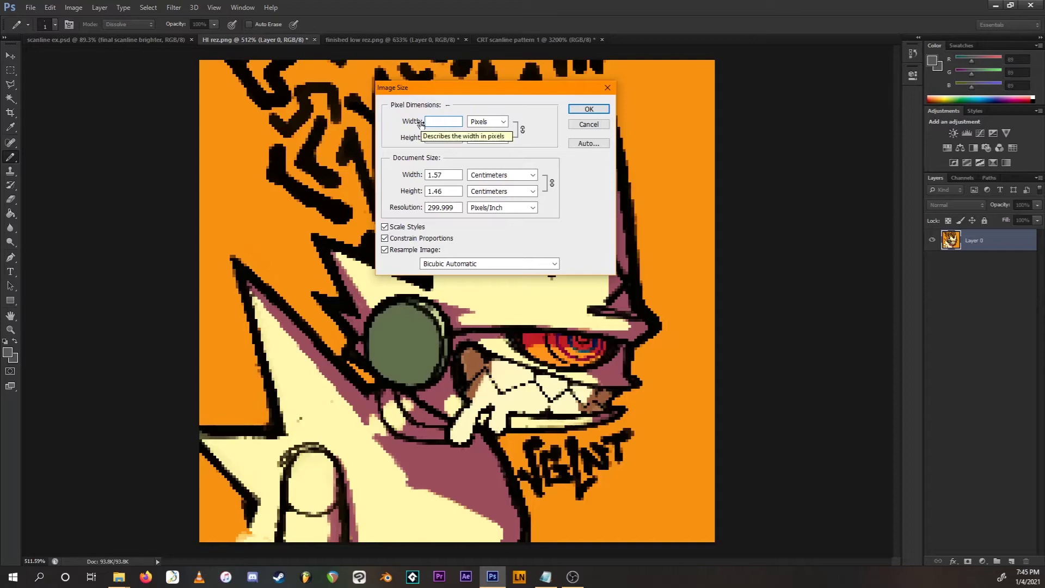
pyautogui.write('1110')
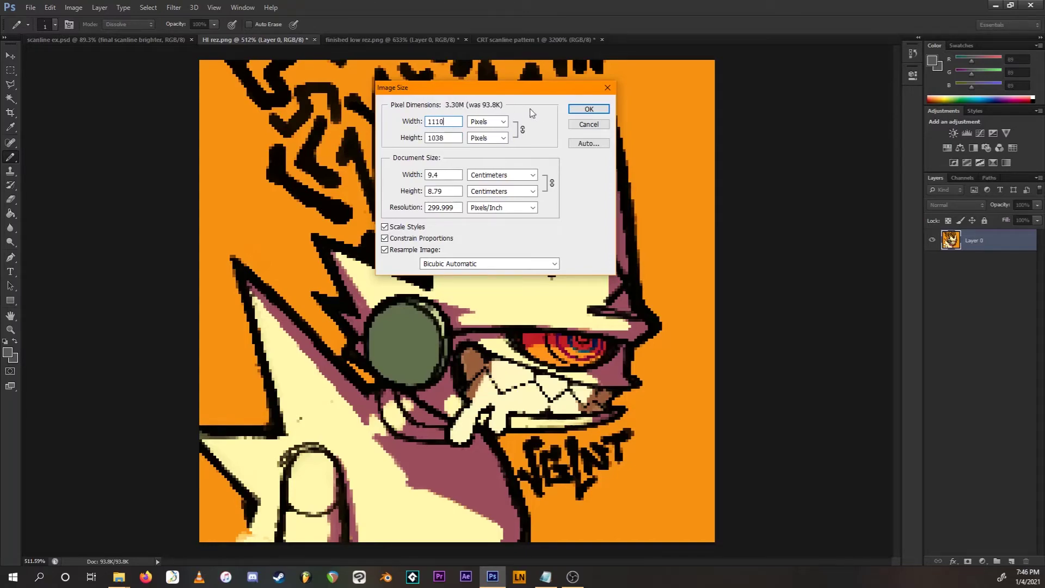
# Choose Nearest Neighbor (preserve hard edges) resampling and apply the enlargement to the pixelated artwork
pyautogui.hotkey('ctrl', 'a')
pyautogui.click(548, 265)
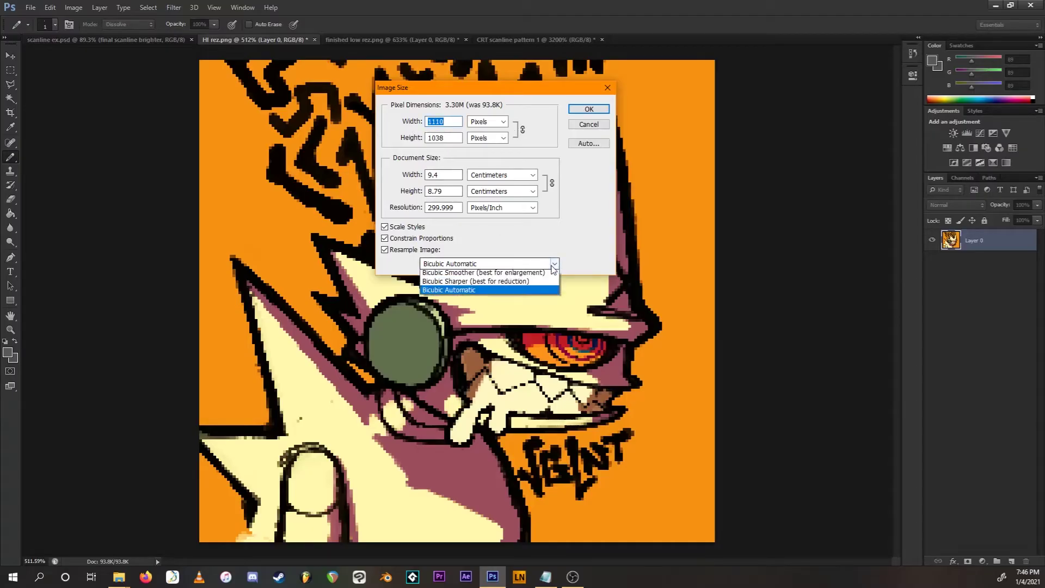
pyautogui.click(452, 275)
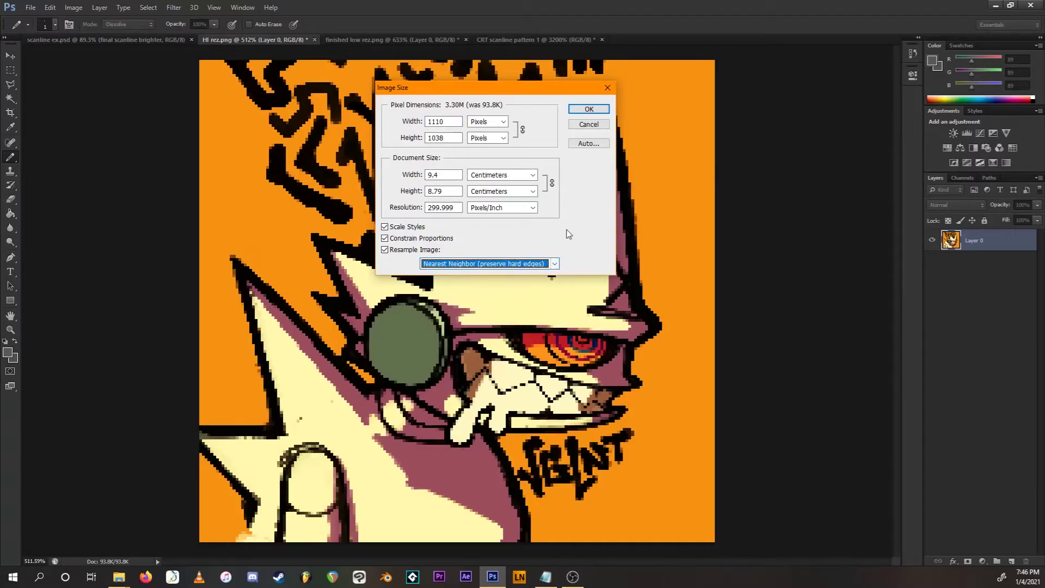
pyautogui.click(577, 110)
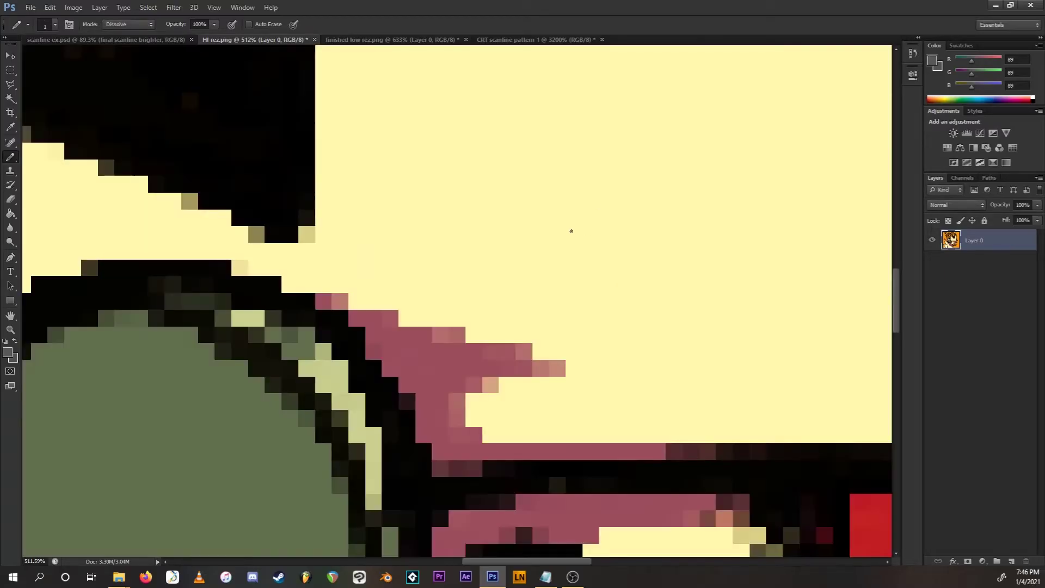
pyautogui.scroll(-5, 548, 329)
pyautogui.scroll(-5, 552, 328)
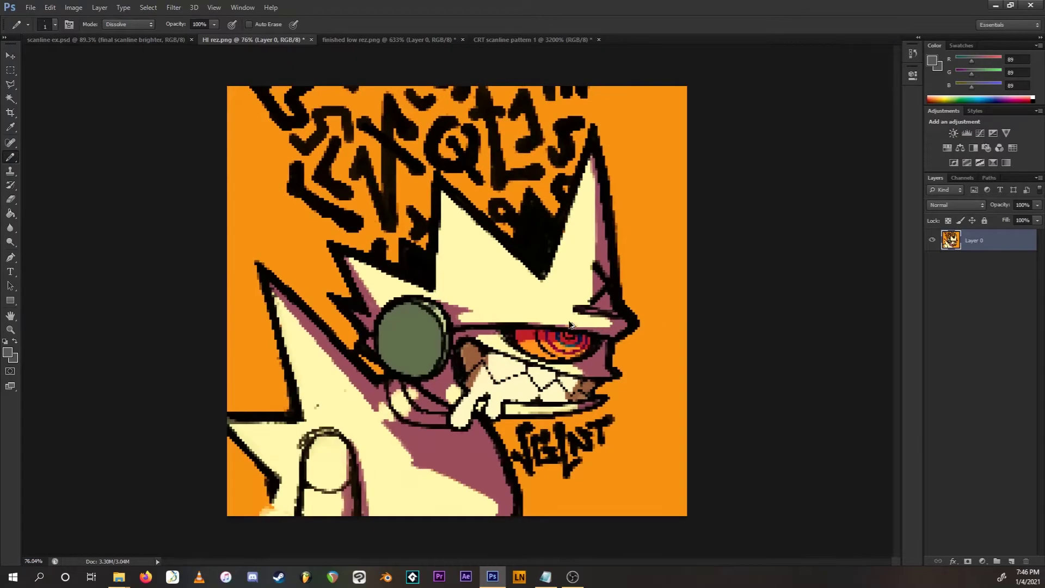
pyautogui.scroll(2, 385, 331)
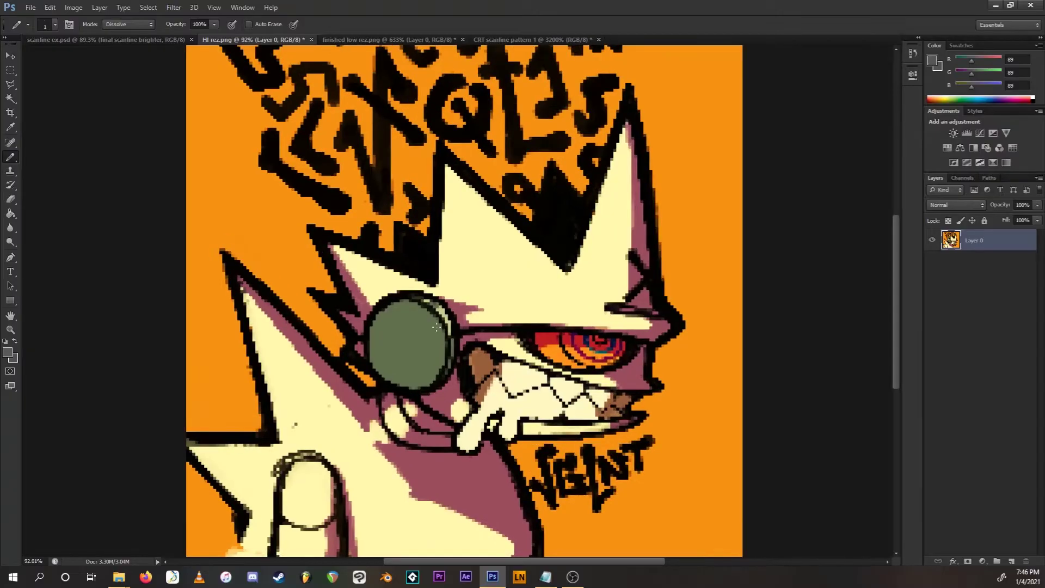
# Add a Pattern Overlay to Layer 0 using the black, grey and white scanline pattern with Multiply blending at 100% opacity and scale
pyautogui.doubleClick(951, 240)
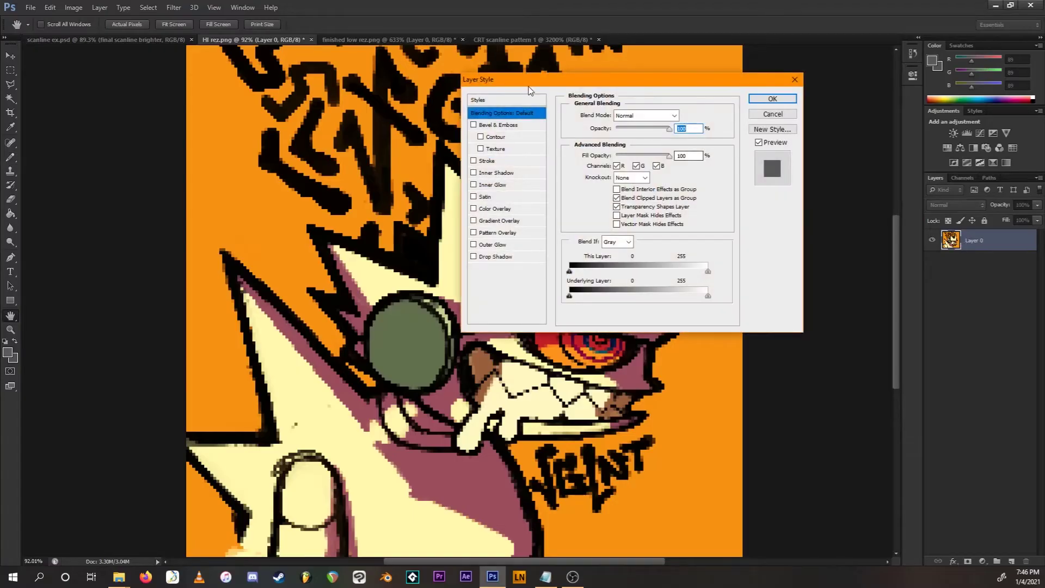
pyautogui.moveTo(532, 84); pyautogui.dragTo(498, 88)
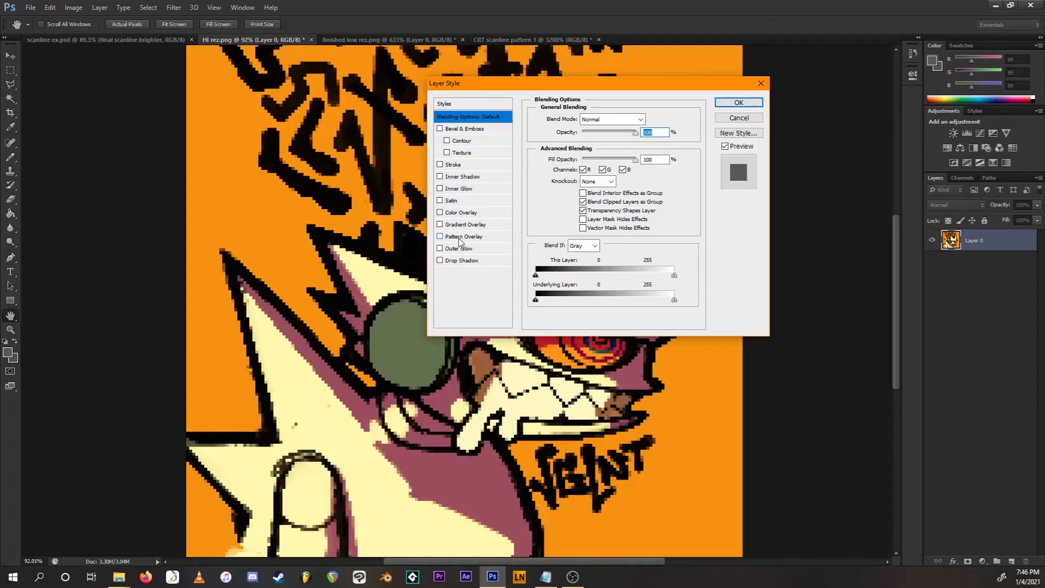
pyautogui.click(459, 238)
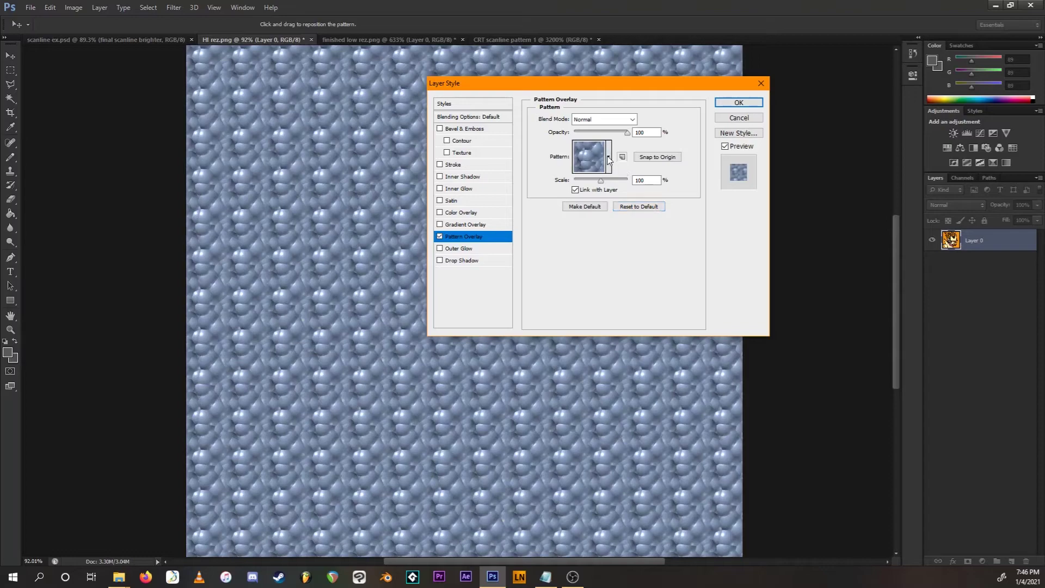
pyautogui.click(608, 159)
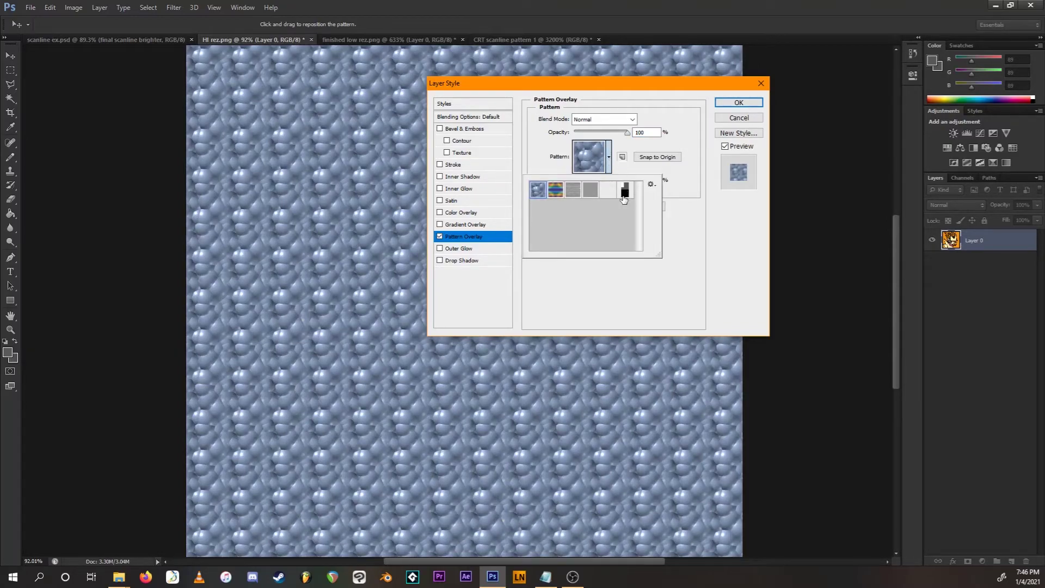
pyautogui.click(624, 190)
pyautogui.click(679, 114)
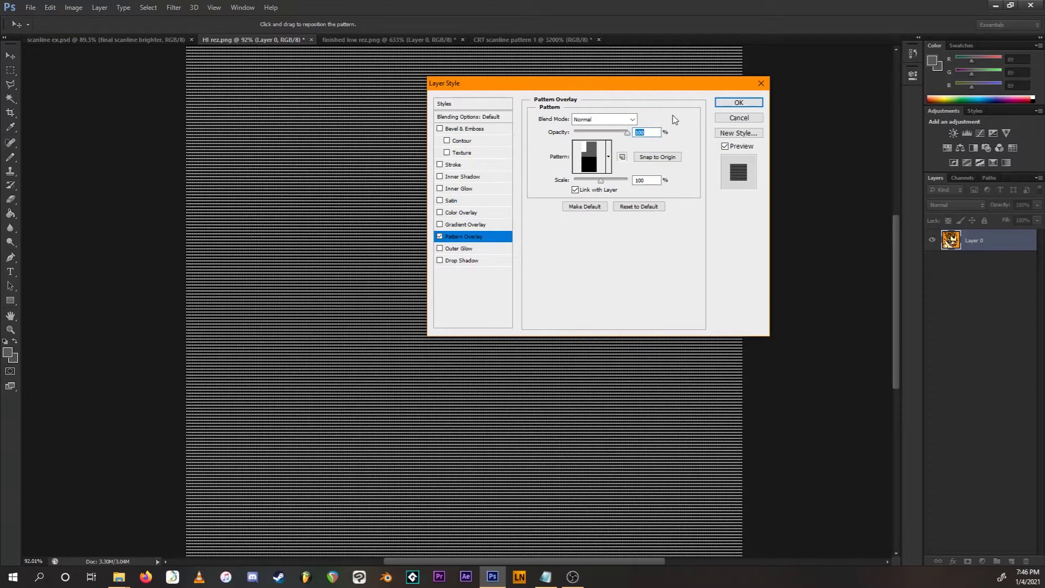
pyautogui.click(632, 119)
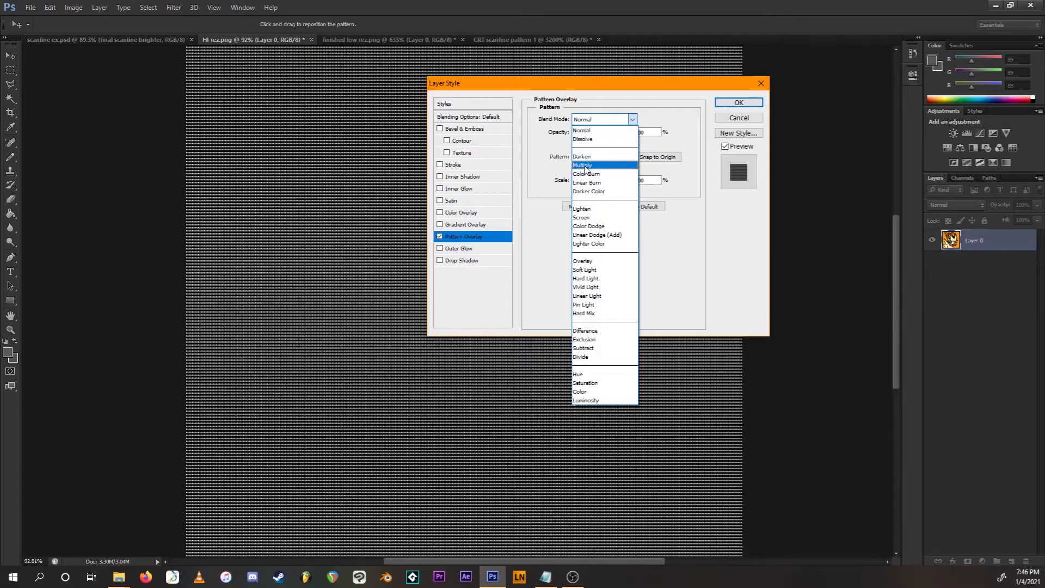
pyautogui.click(581, 166)
pyautogui.click(739, 103)
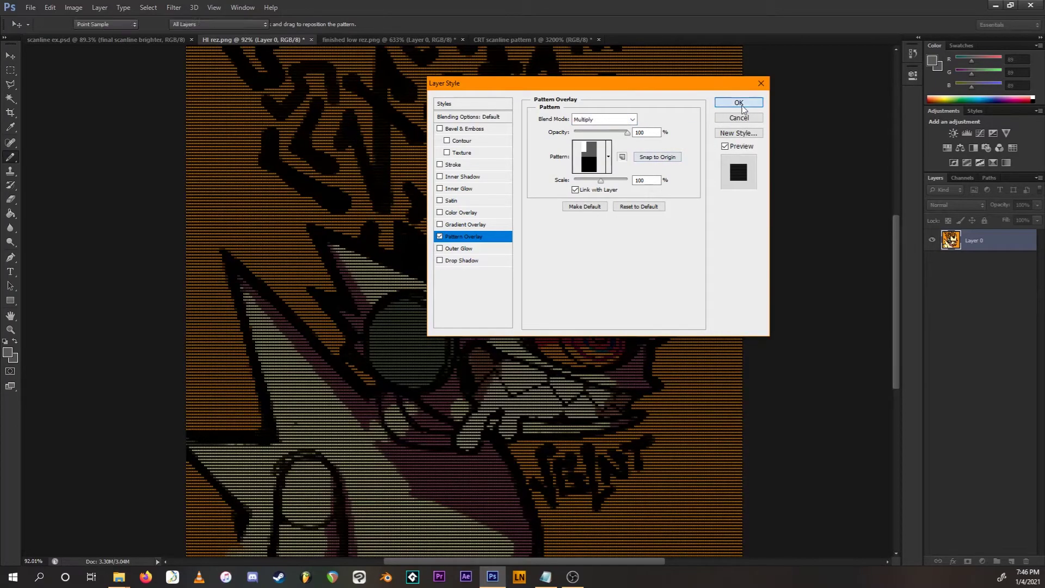
# Duplicate the scanlined Layer 0 within HI rez.png and rasterize the layer style of the copy
pyautogui.scroll(3, 542, 345)
pyautogui.scroll(2, 541, 346)
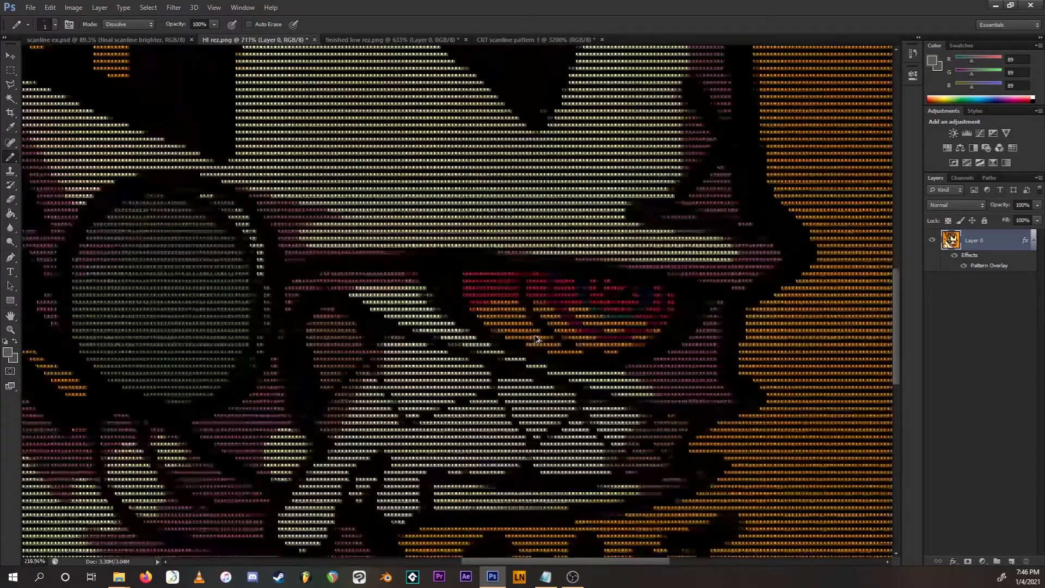
pyautogui.scroll(-2, 579, 321)
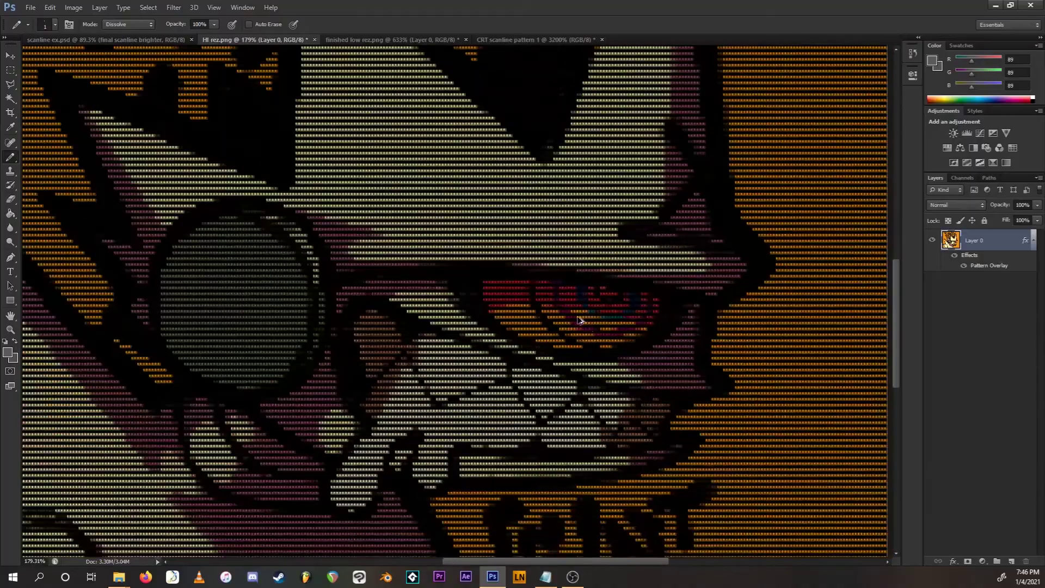
pyautogui.scroll(3, 522, 327)
pyautogui.scroll(-3, 519, 324)
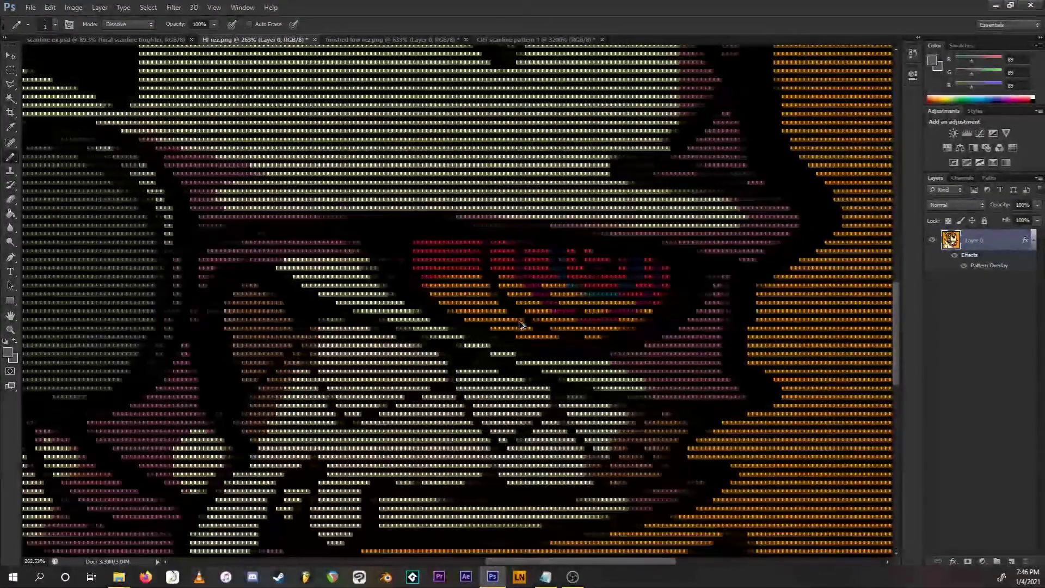
pyautogui.rightClick(981, 244)
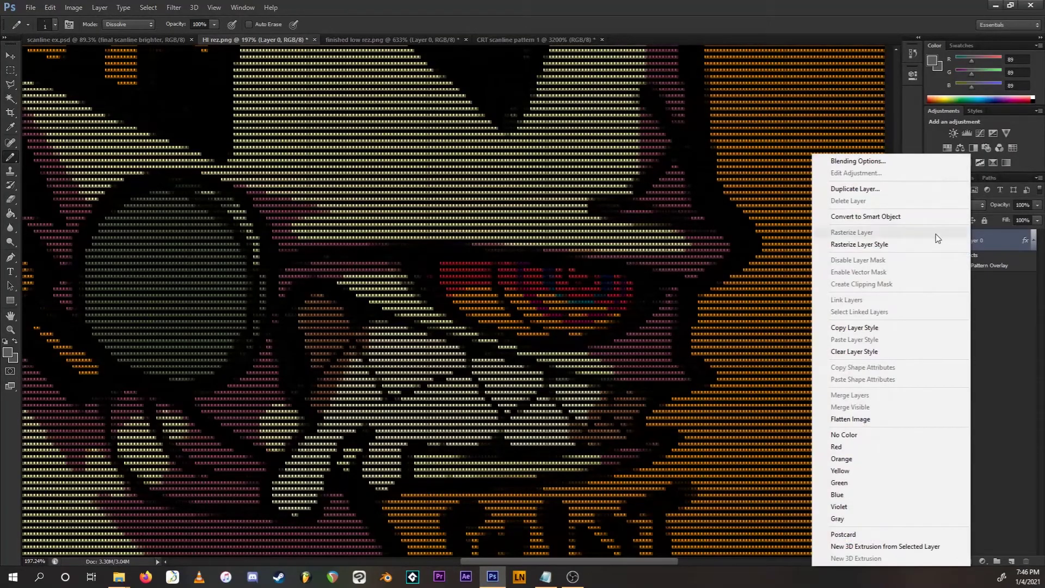
pyautogui.click(898, 189)
pyautogui.click(602, 204)
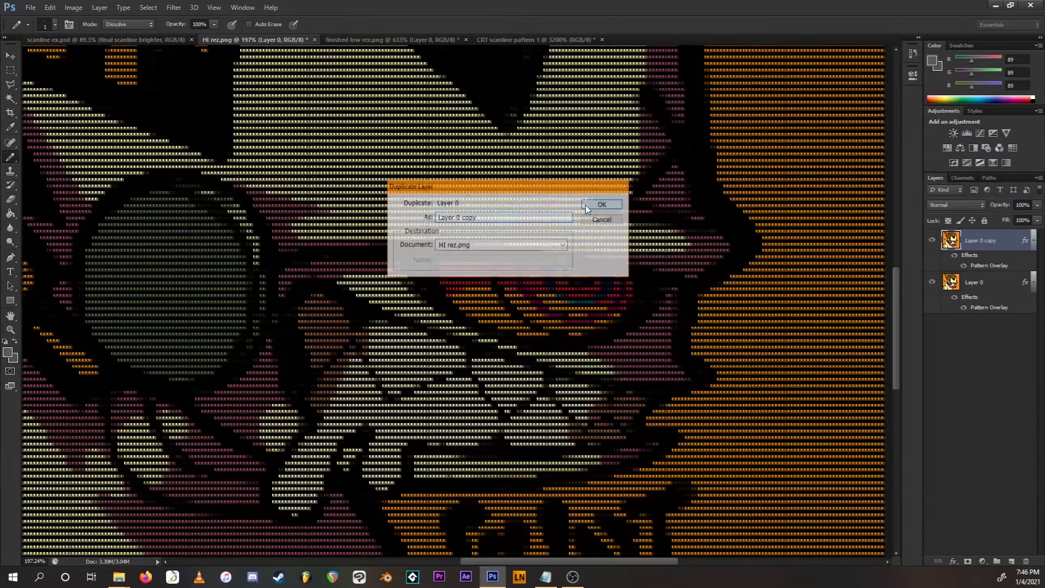
pyautogui.rightClick(984, 242)
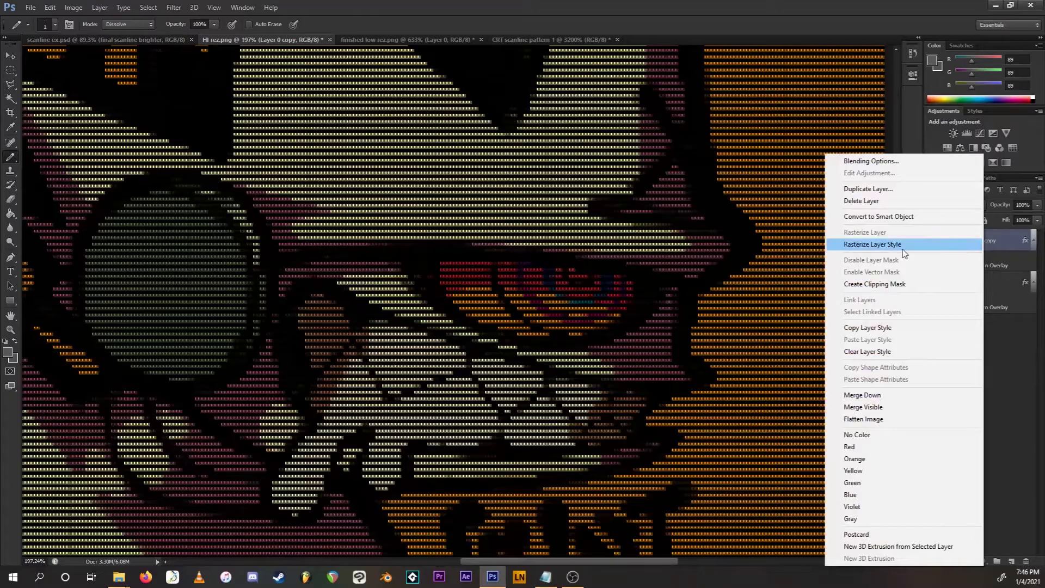
pyautogui.click(870, 243)
# Add a Levels adjustment layer above the rasterized copy and set its midtone input to 0.41
pyautogui.click(985, 342)
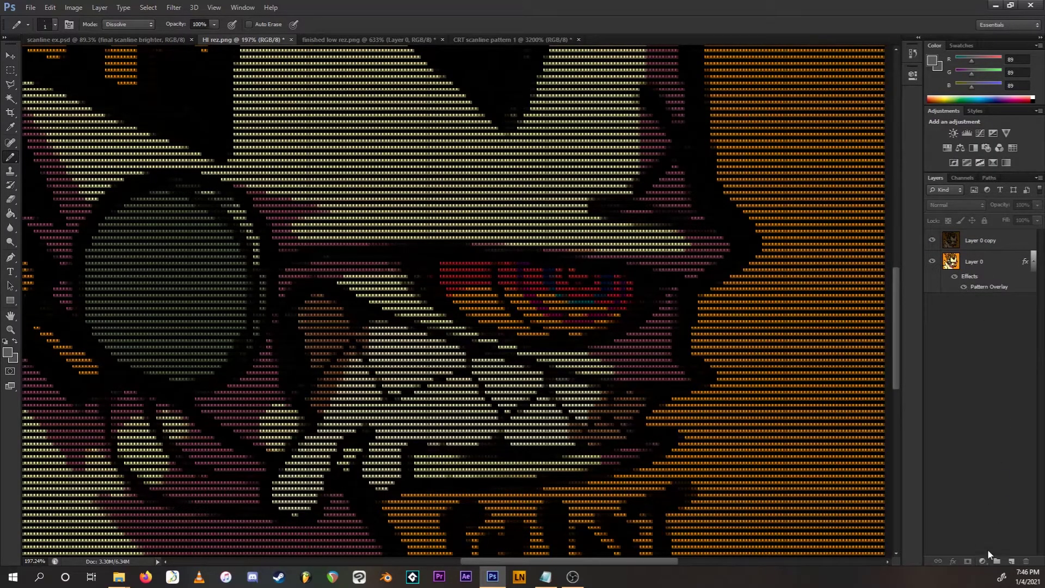
pyautogui.click(983, 561)
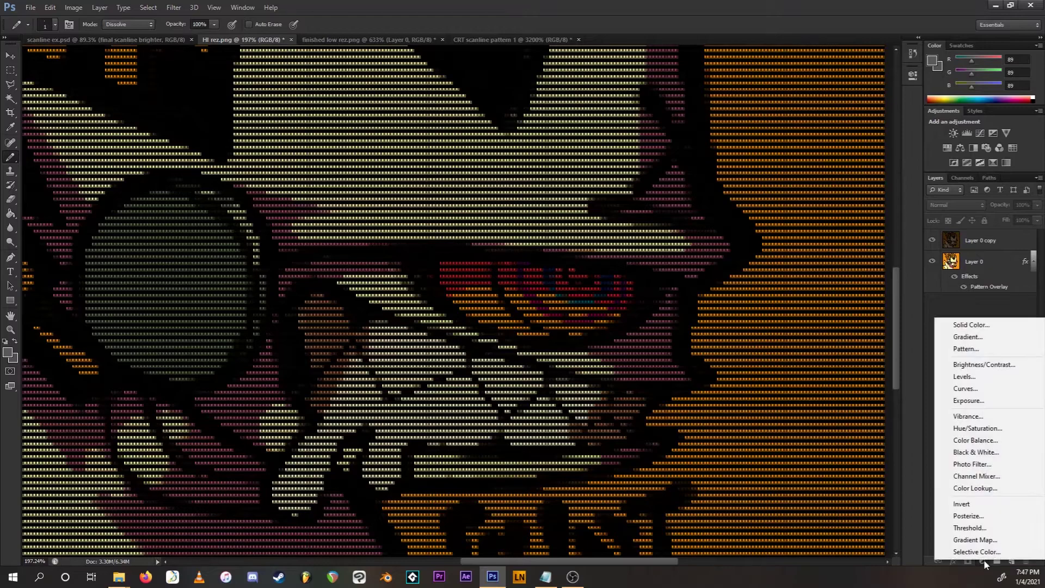
pyautogui.click(977, 381)
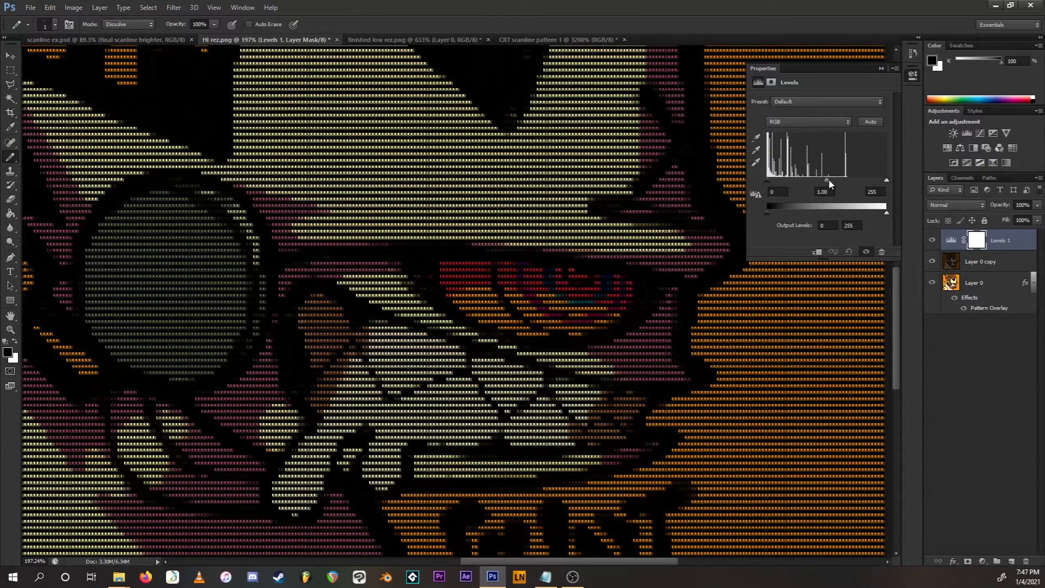
pyautogui.moveTo(826, 179); pyautogui.dragTo(852, 181)
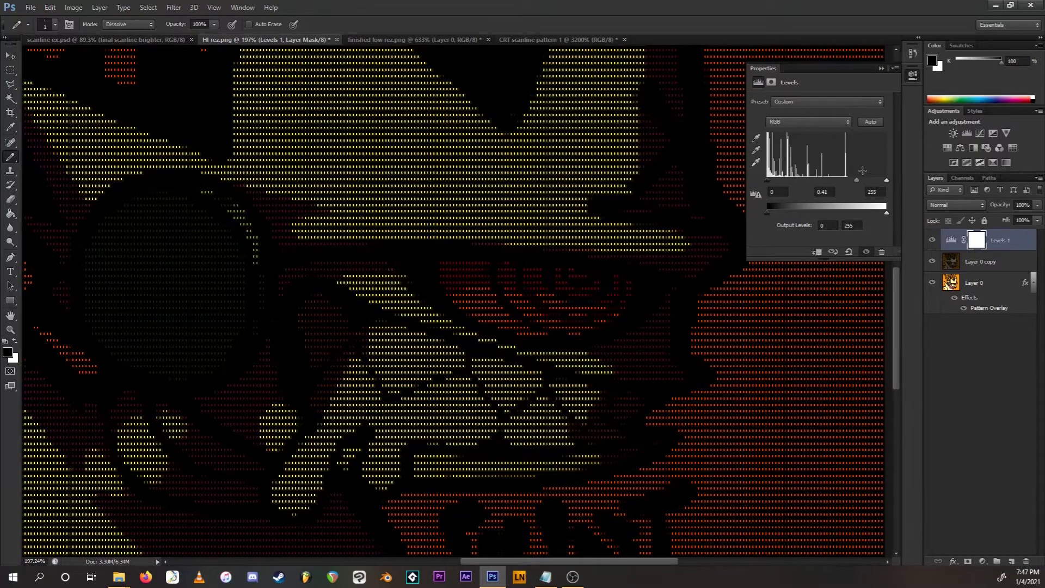
pyautogui.click(912, 75)
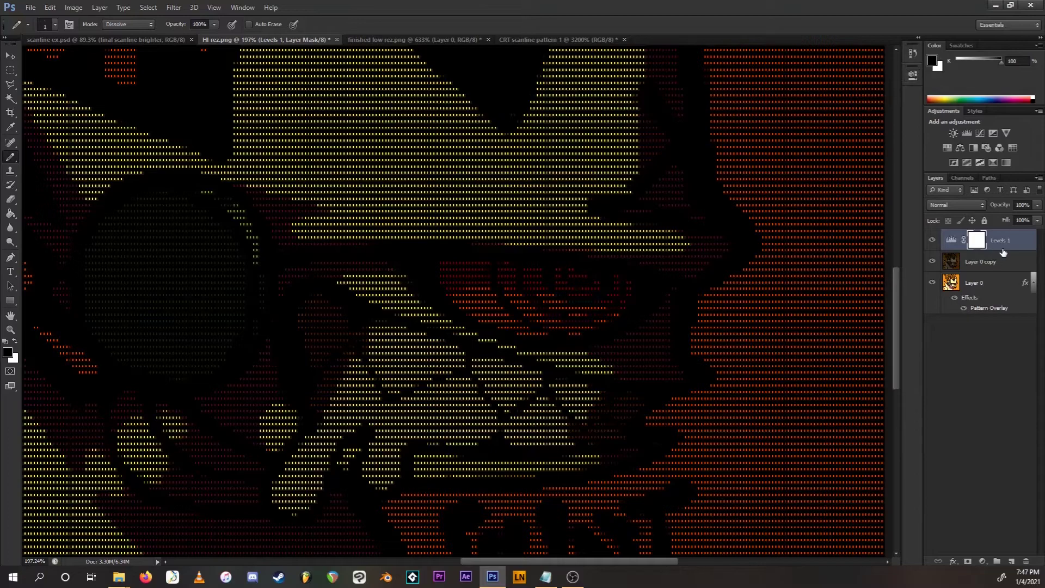
# Merge the Levels adjustment layer with the Layer 0 copy beneath it
pyautogui.click(1002, 246)
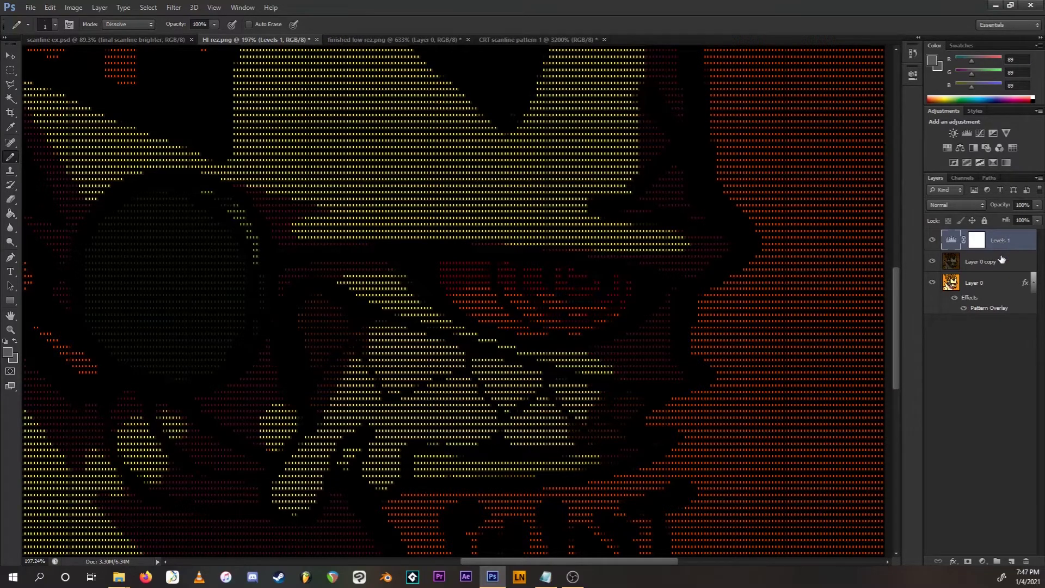
pyautogui.keyDown('shift'); pyautogui.click(996, 263); pyautogui.keyUp('shift')
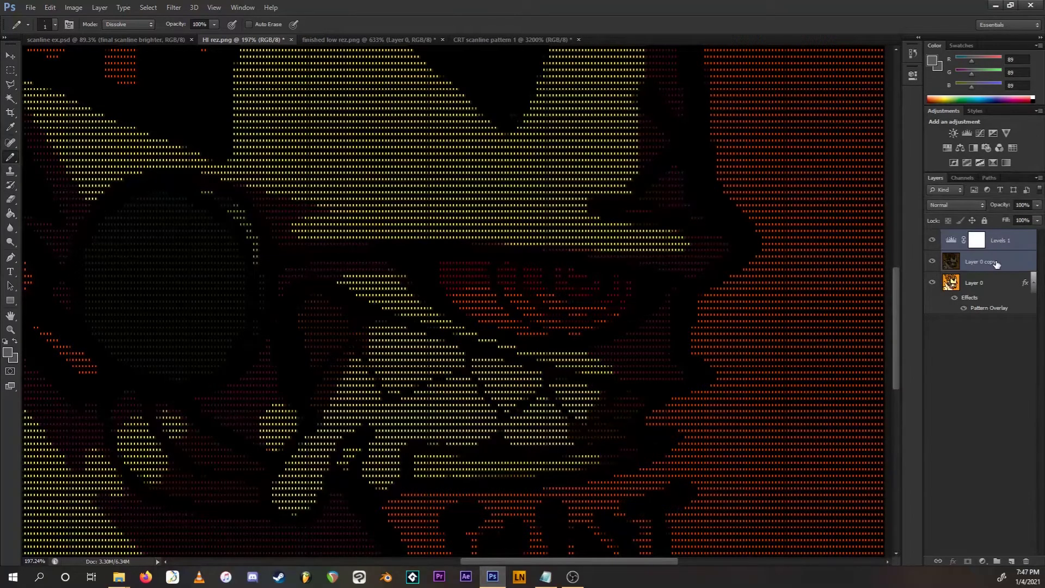
pyautogui.rightClick(1000, 264)
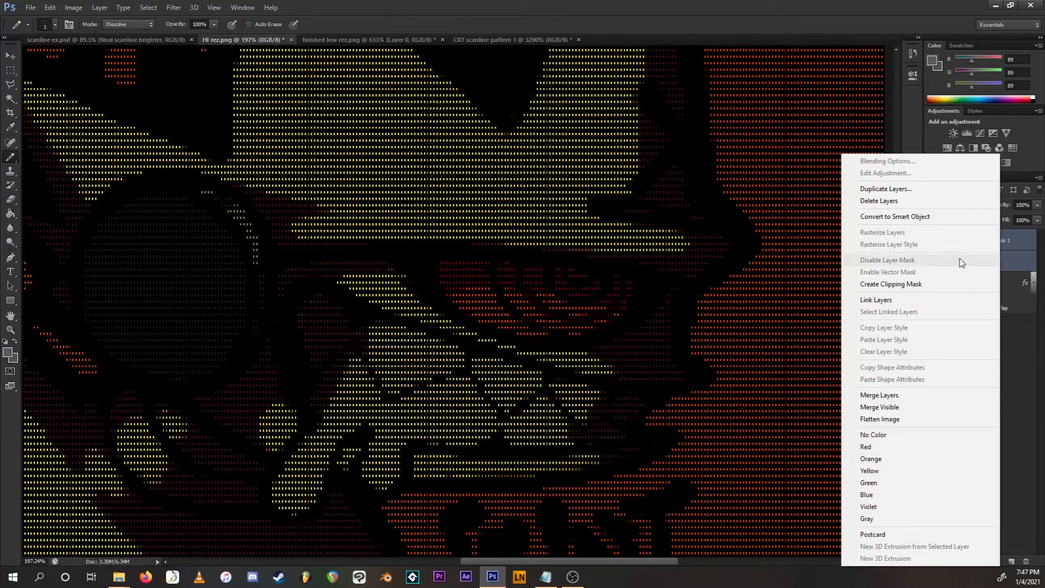
pyautogui.click(884, 397)
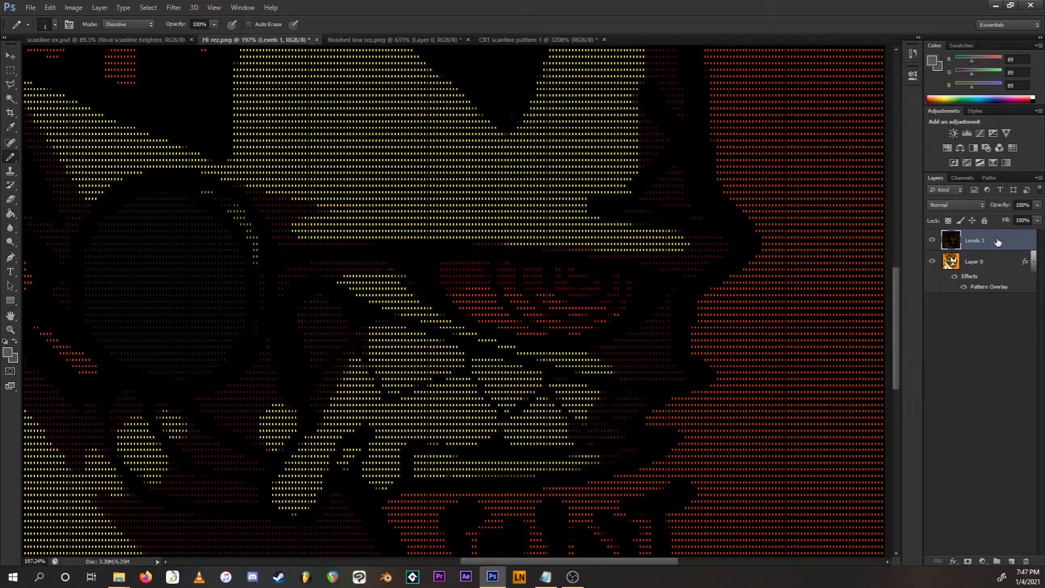
# Apply a Gaussian Blur with a radius of 1.7 pixels to the merged Levels 1 layer
pyautogui.click(175, 7)
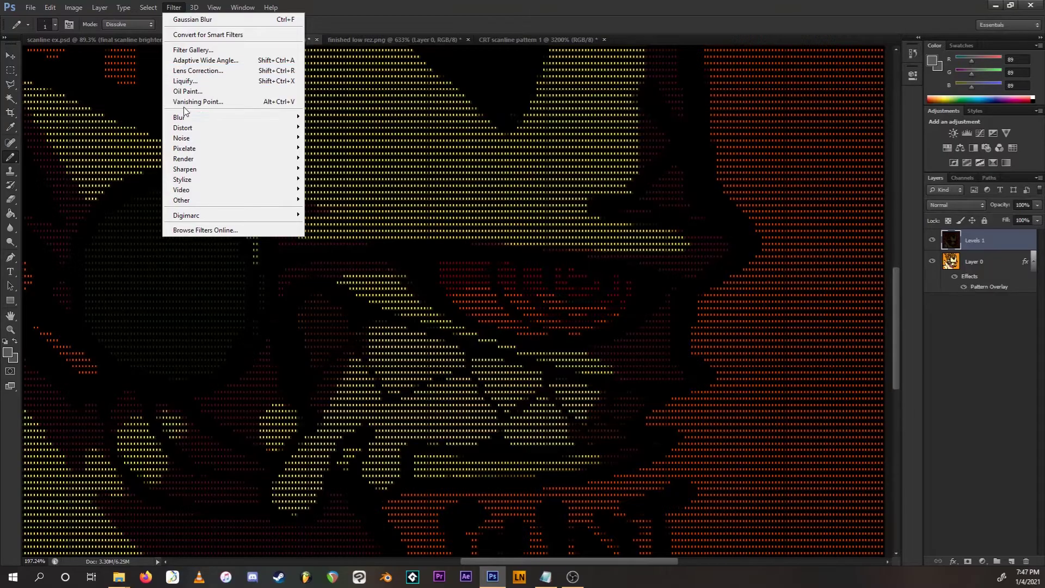
pyautogui.moveTo(184, 119)
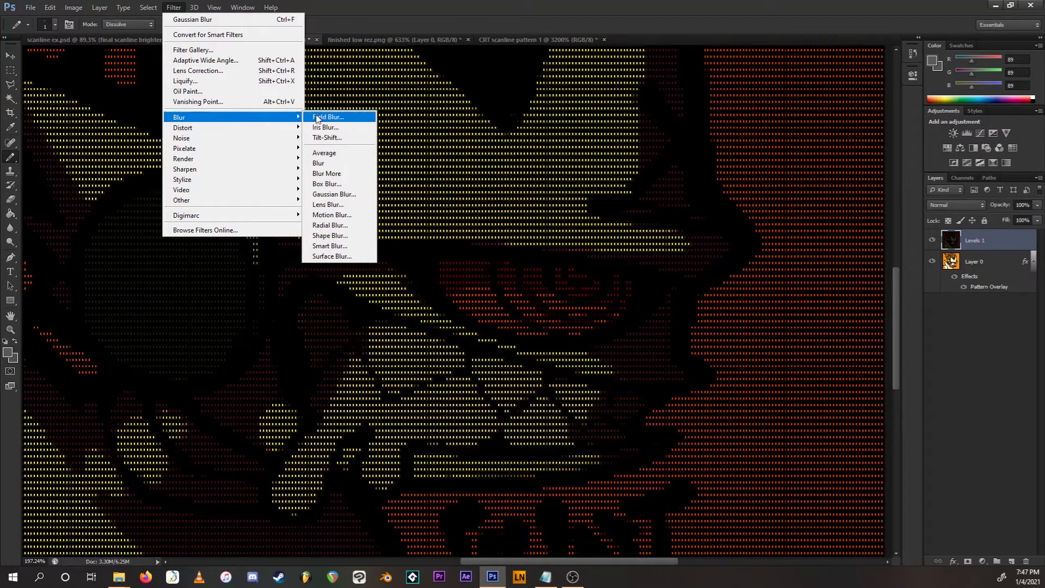
pyautogui.click(334, 194)
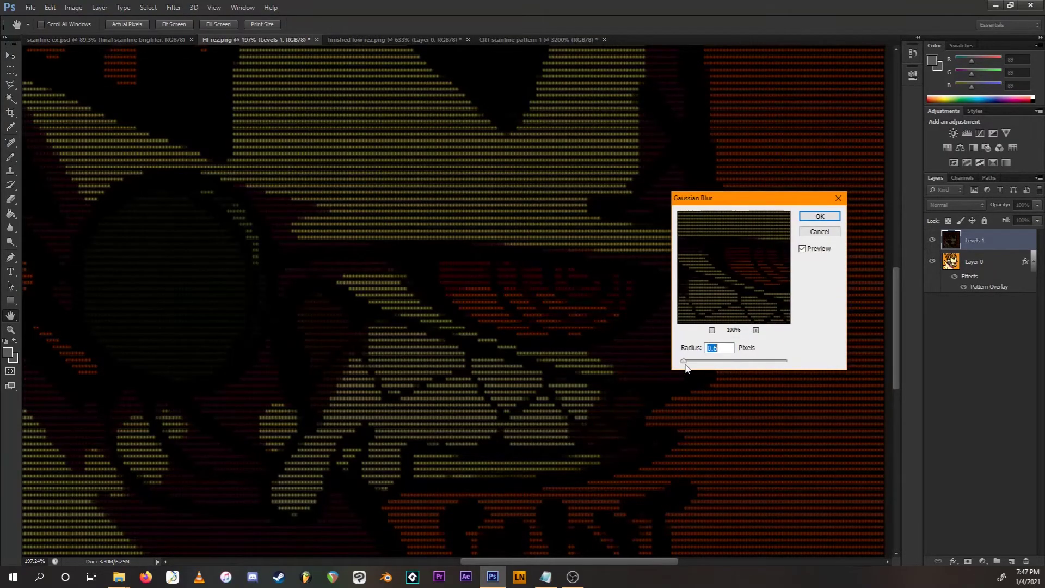
pyautogui.moveTo(684, 360); pyautogui.dragTo(689, 362)
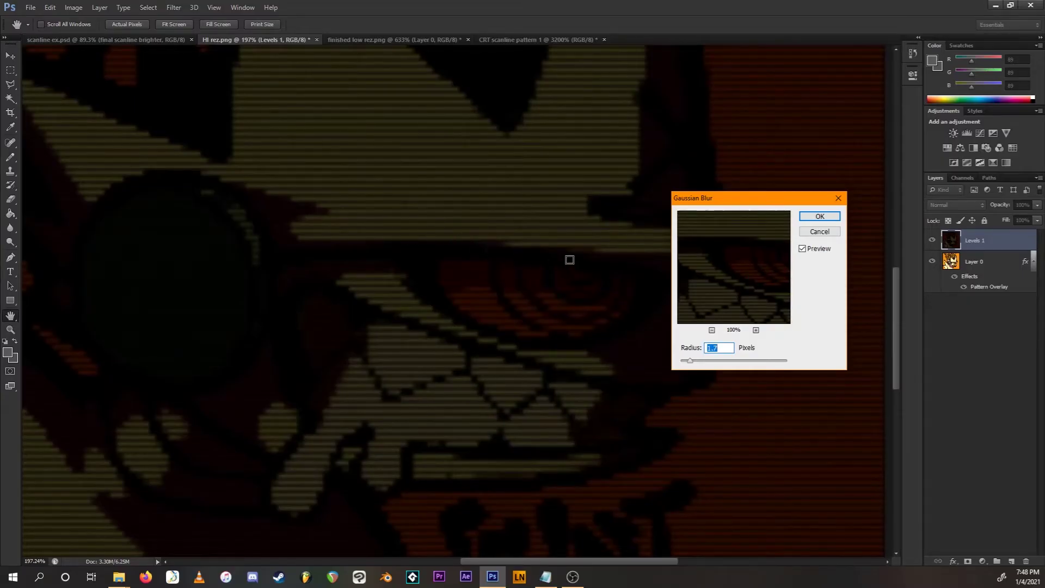
pyautogui.click(819, 217)
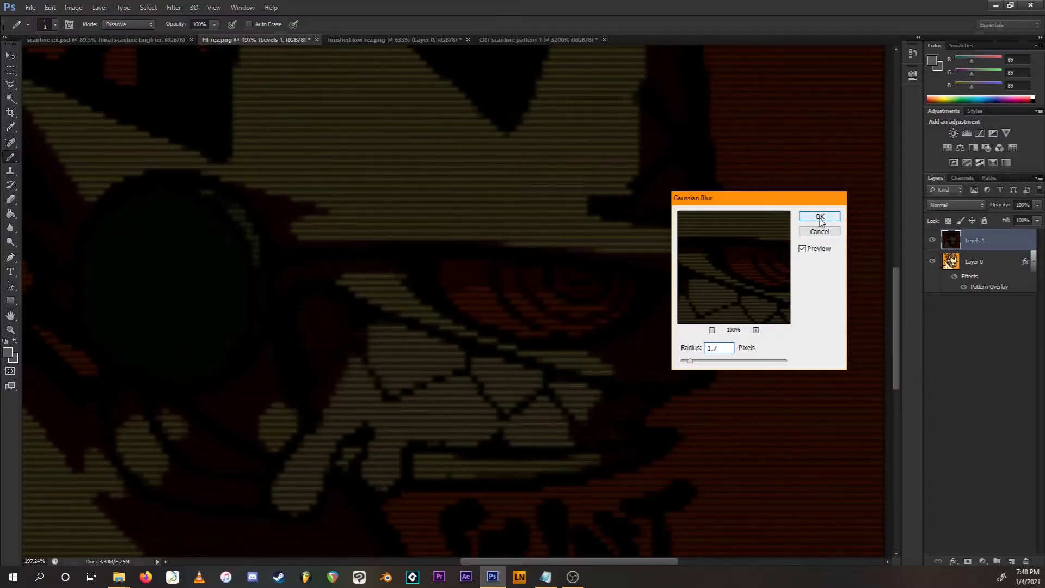
# Set the blend mode of the blurred Levels 1 layer to Linear Dodge (Add)
pyautogui.click(997, 304)
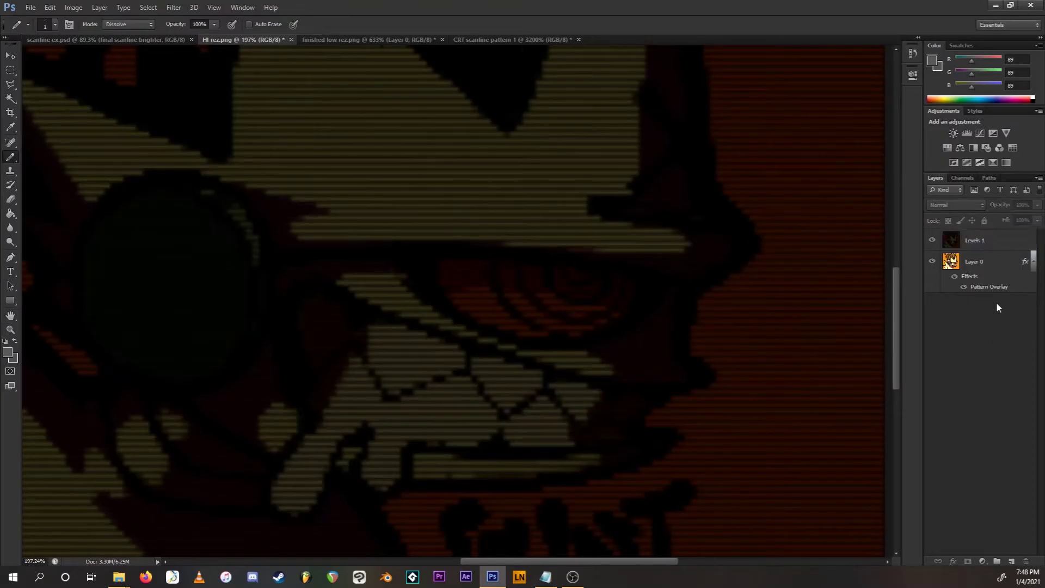
pyautogui.click(982, 241)
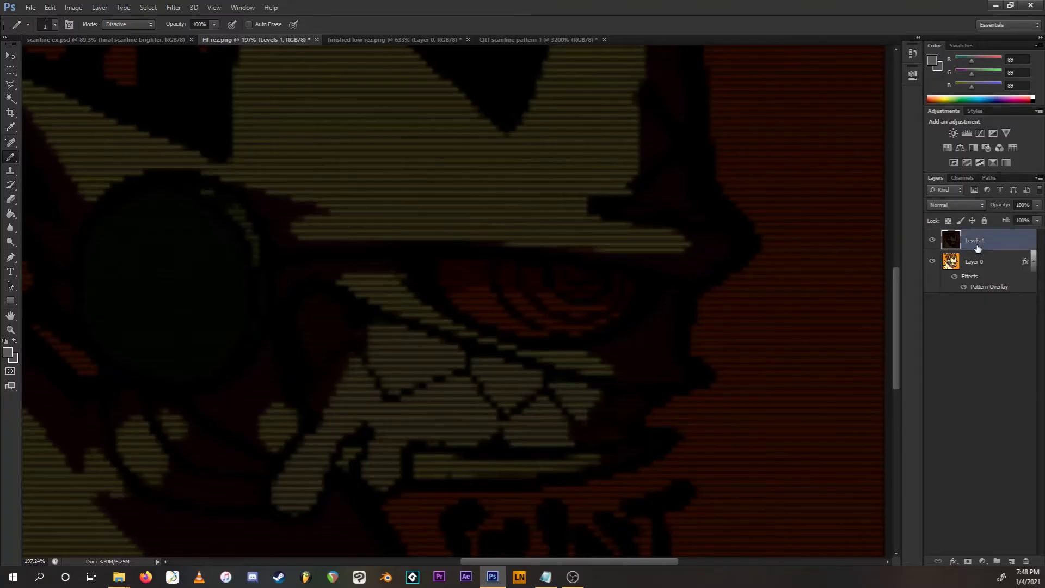
pyautogui.click(981, 207)
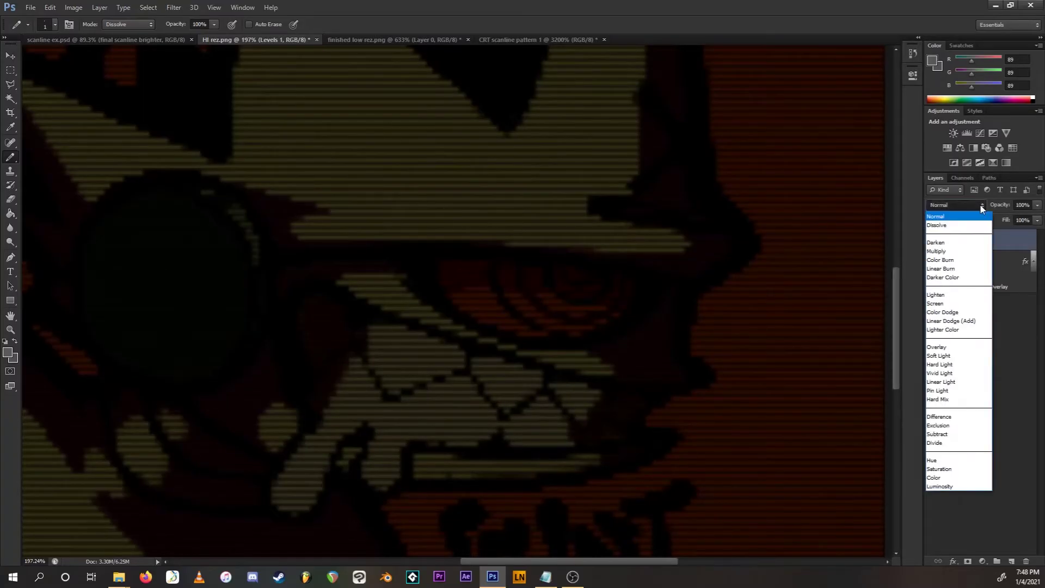
pyautogui.click(969, 322)
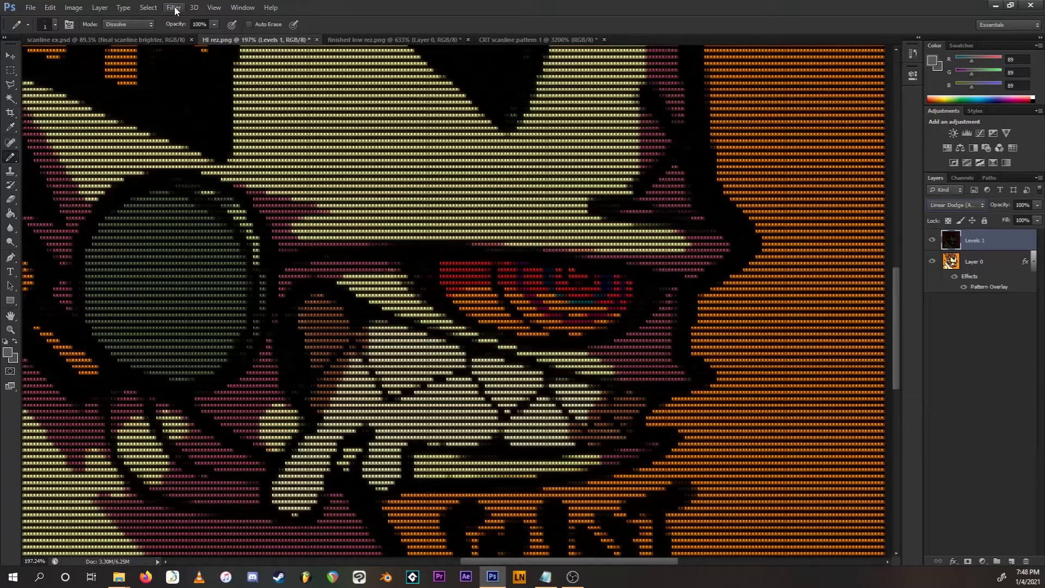
# Apply Brightness/Contrast to the Levels 1 layer with brightness 150 and contrast -50
pyautogui.click(74, 7)
pyautogui.moveTo(75, 37)
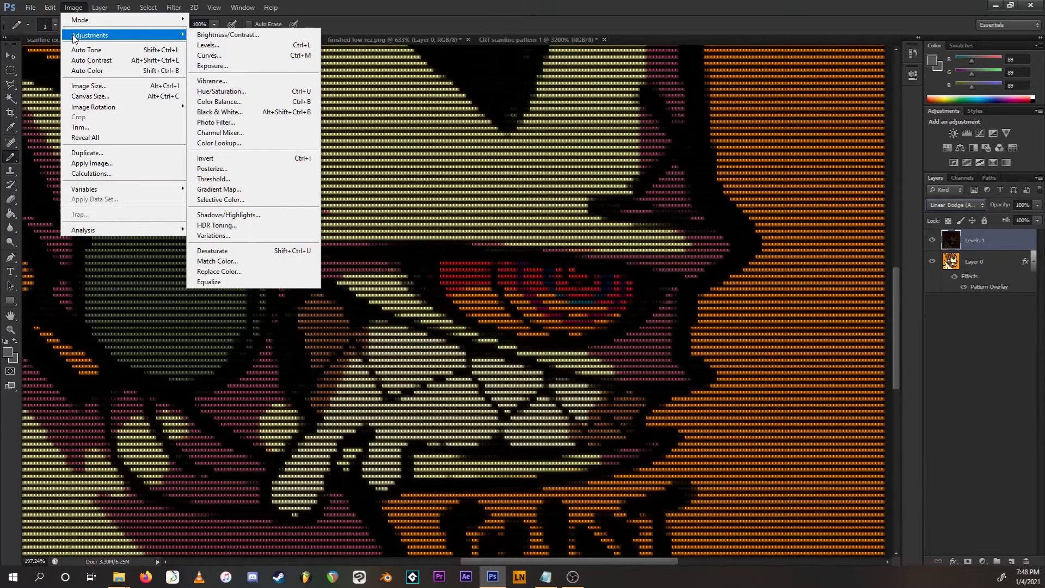
pyautogui.click(228, 34)
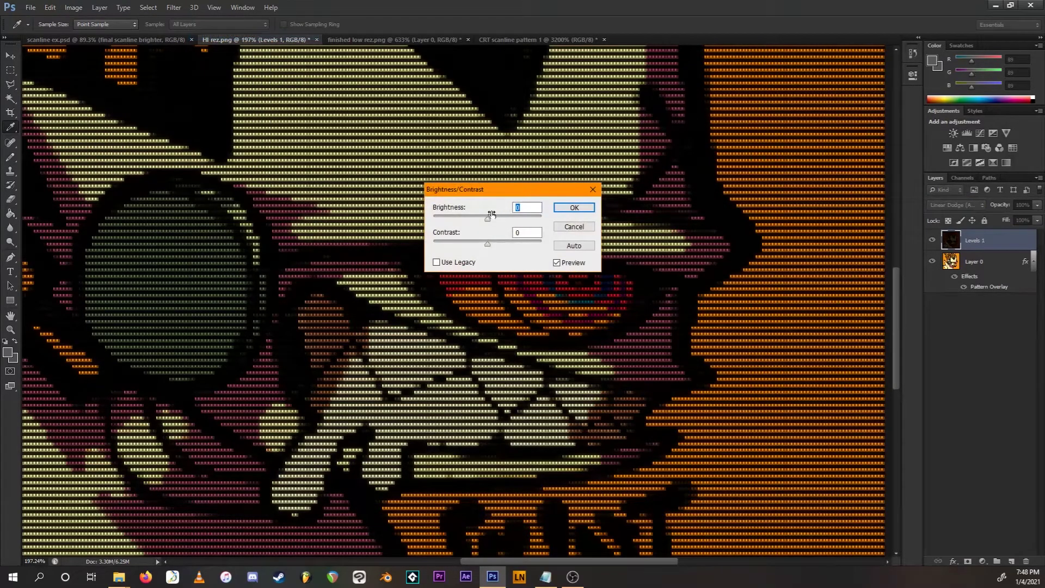
pyautogui.moveTo(488, 218); pyautogui.dragTo(596, 231)
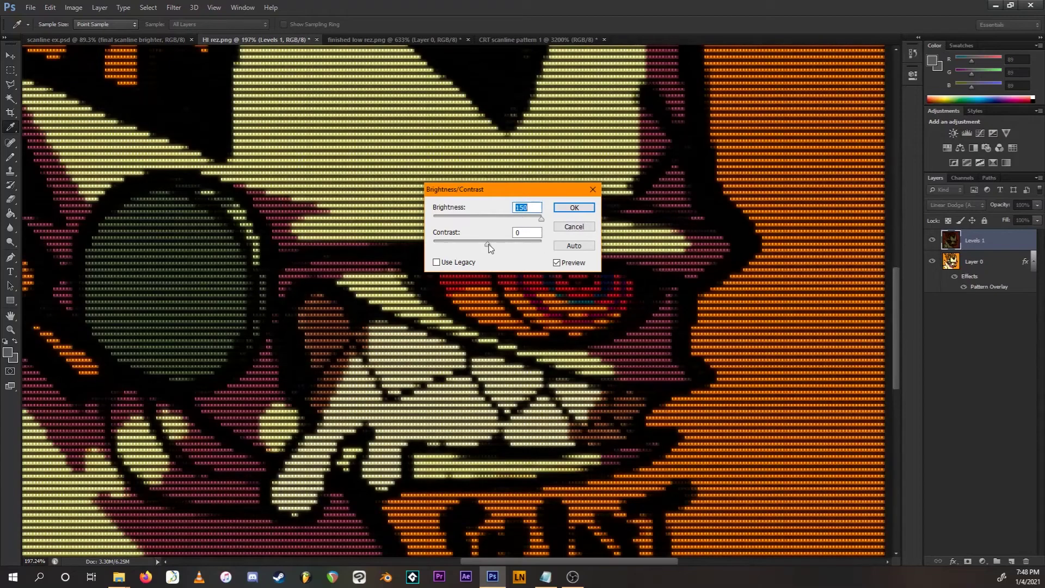
pyautogui.moveTo(489, 244); pyautogui.dragTo(400, 239)
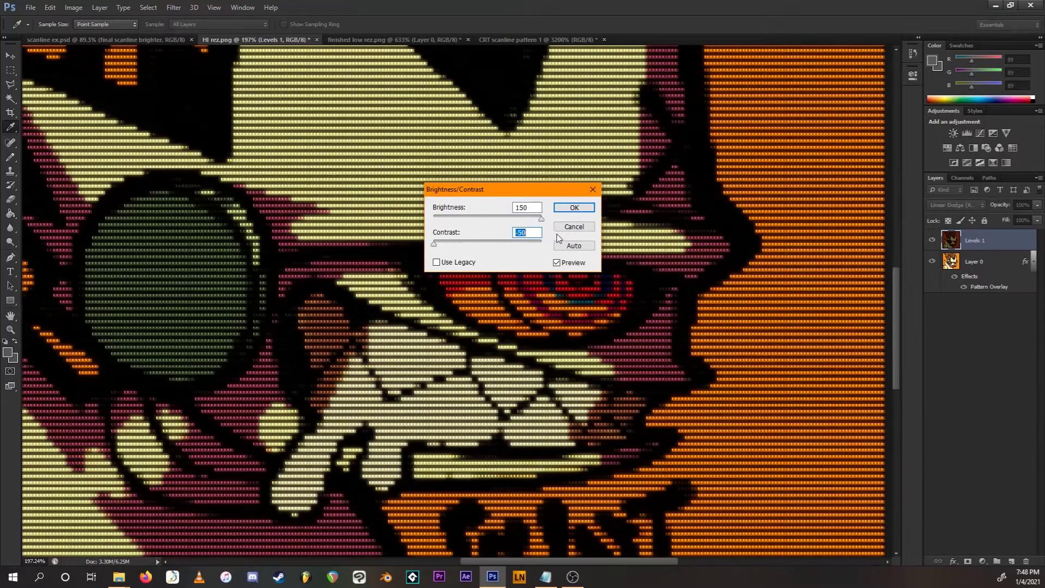
pyautogui.click(574, 208)
pyautogui.press('b')
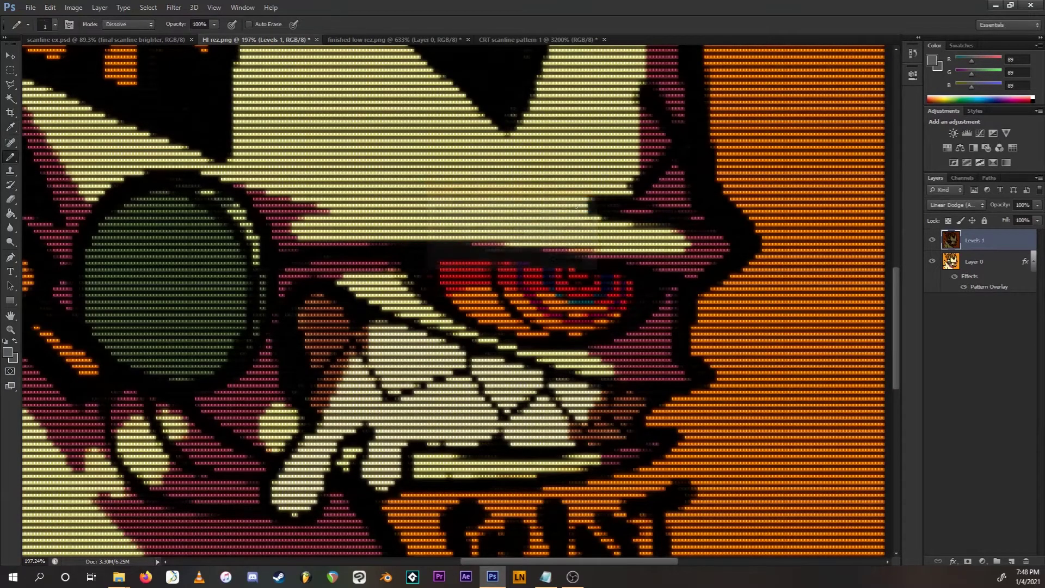
pyautogui.click(994, 321)
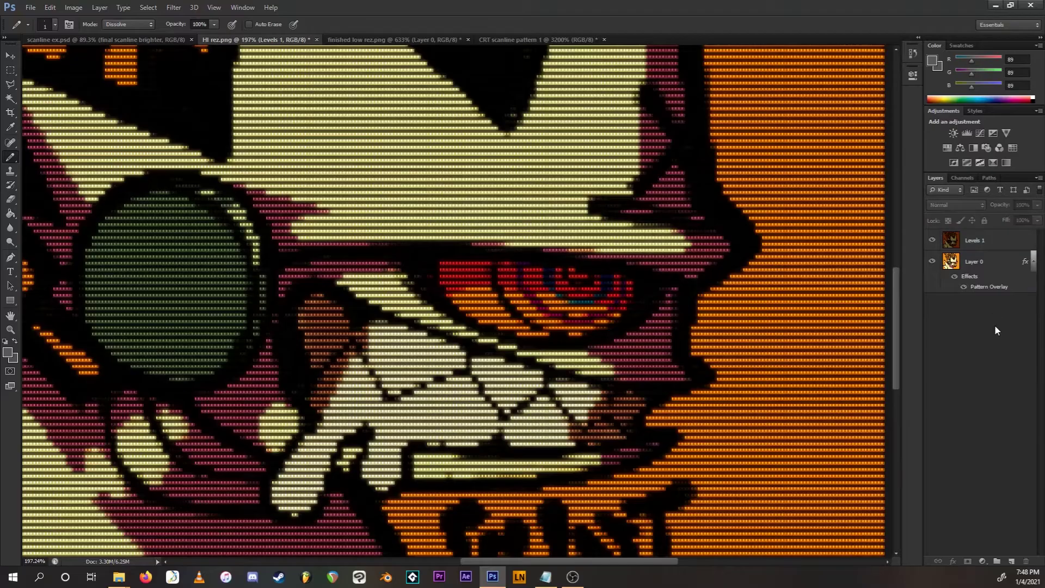
# Apply a second Brightness/Contrast adjustment to the Levels 1 layer with brightness 102 and contrast -38
pyautogui.click(975, 244)
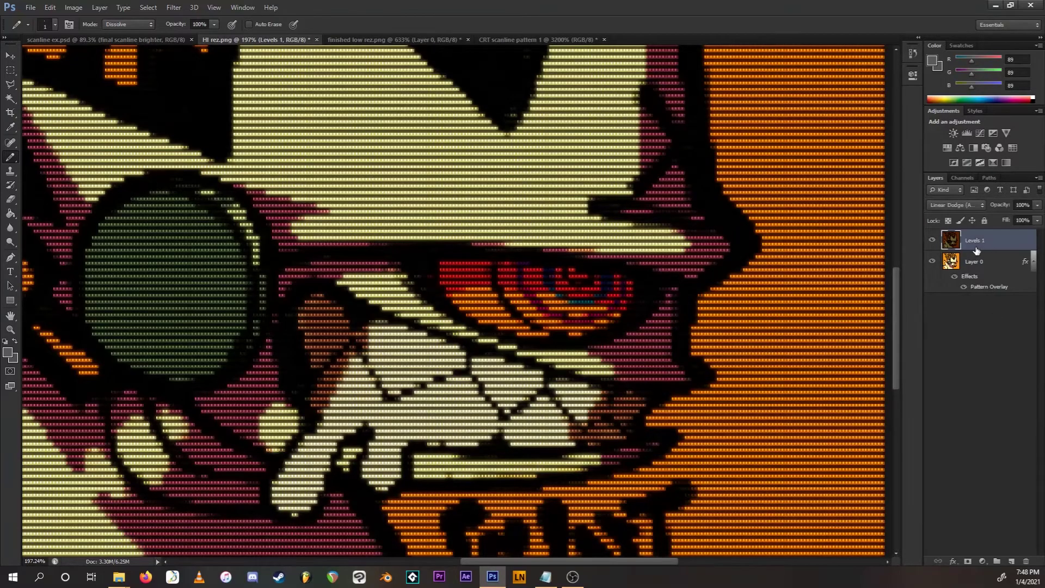
pyautogui.click(66, 7)
pyautogui.moveTo(99, 36)
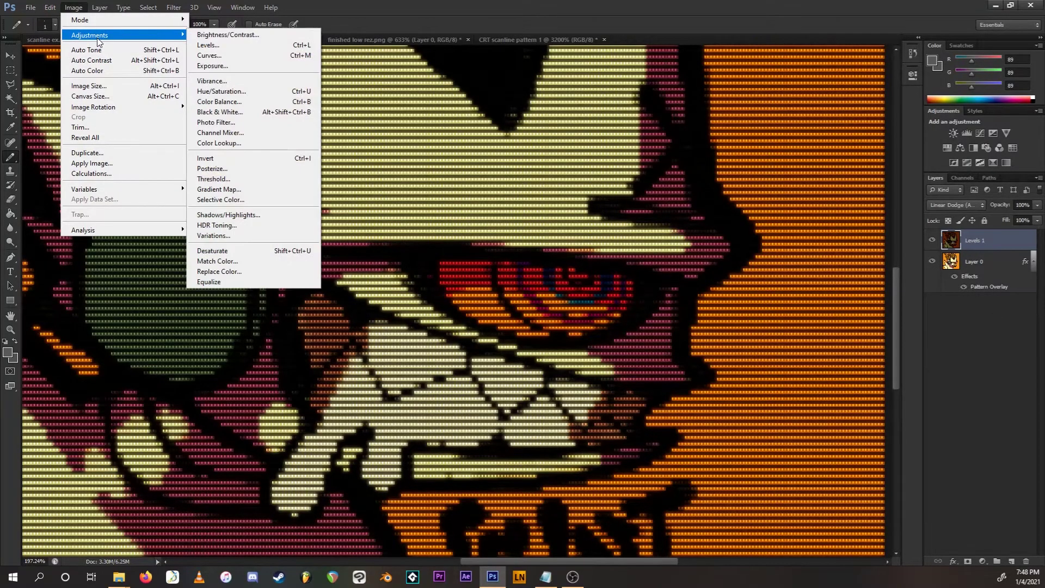
pyautogui.click(238, 36)
pyautogui.moveTo(487, 219); pyautogui.dragTo(433, 245)
pyautogui.moveTo(521, 220); pyautogui.dragTo(523, 219)
pyautogui.moveTo(438, 244); pyautogui.dragTo(446, 242)
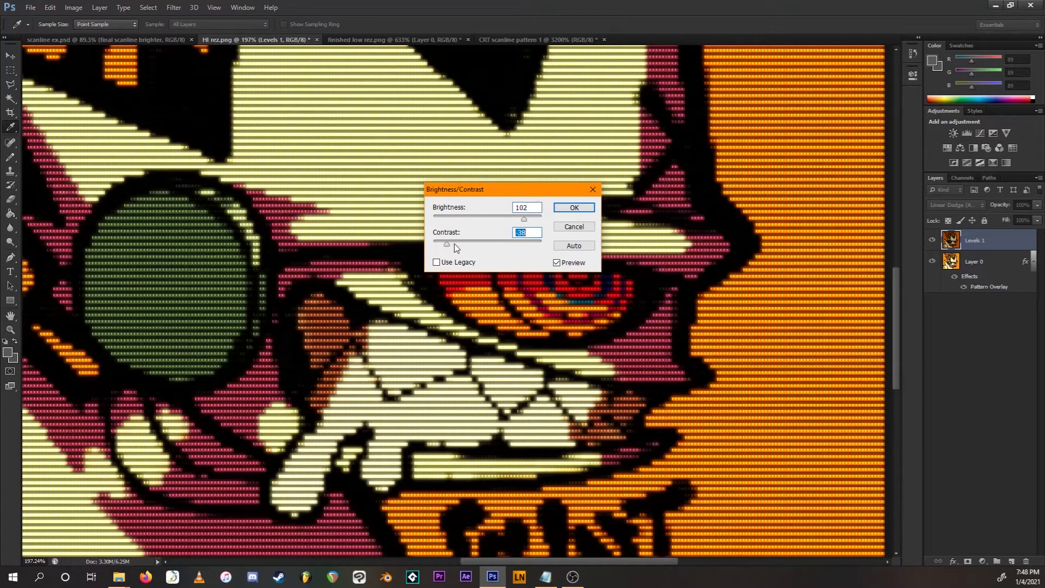
pyautogui.click(574, 207)
# Rasterize the layer style of Layer 0 so its scanline Pattern Overlay is baked into the pixels
pyautogui.scroll(-4, 388, 244)
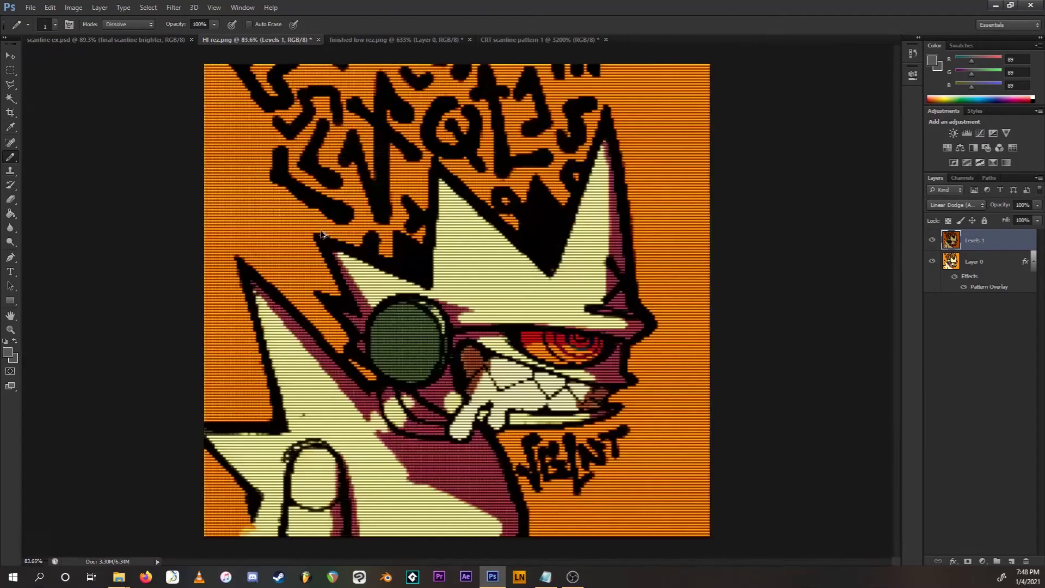
pyautogui.scroll(4, 578, 422)
pyautogui.scroll(2, 578, 423)
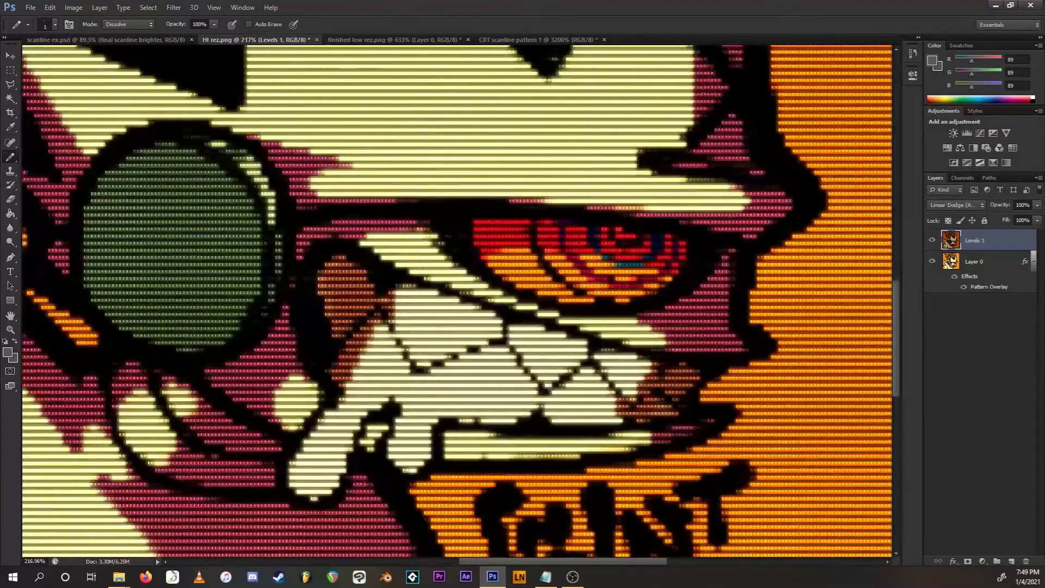
pyautogui.scroll(3, 396, 274)
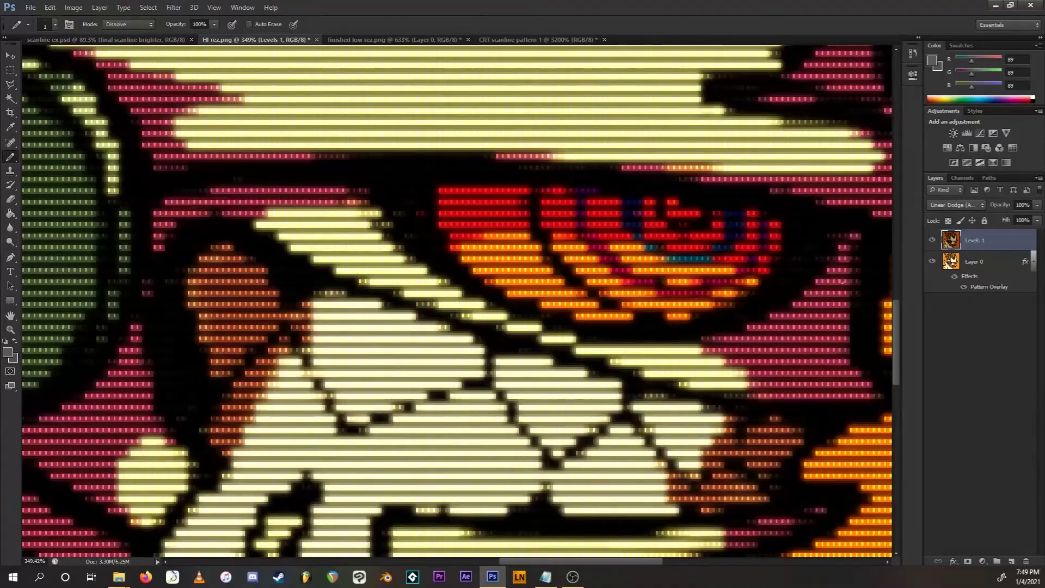
pyautogui.click(985, 263)
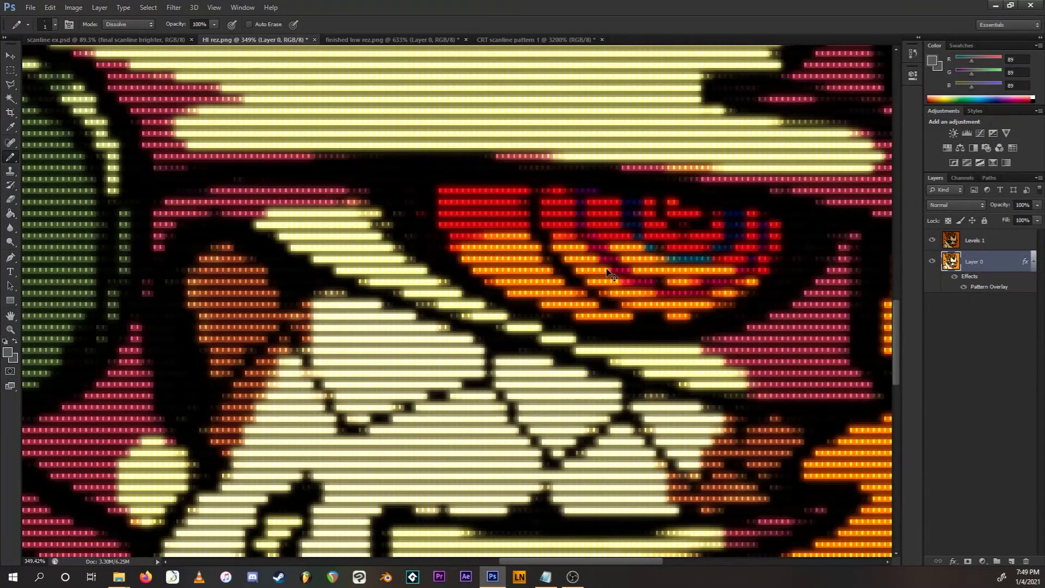
pyautogui.scroll(2, 606, 268)
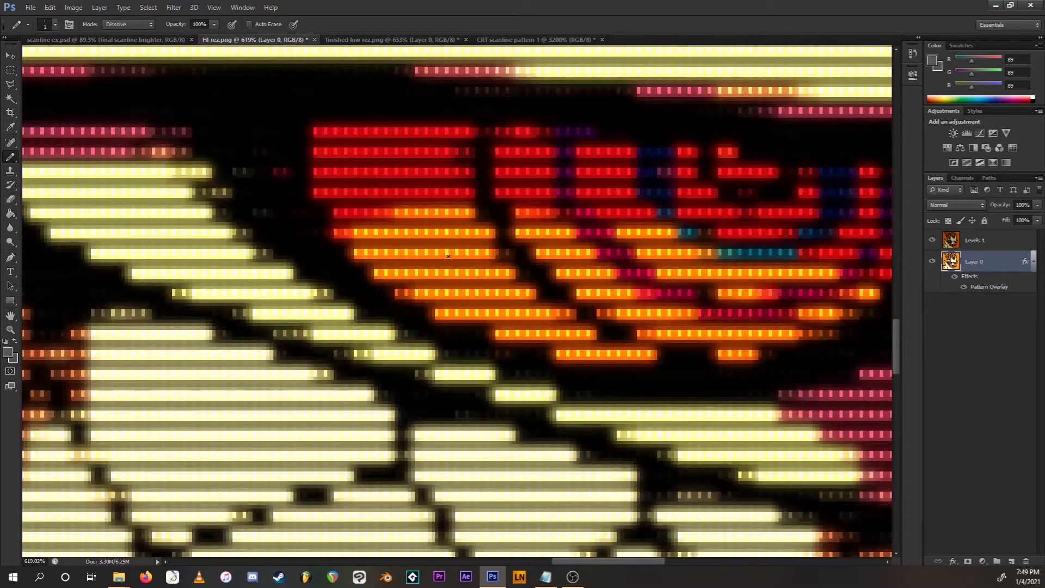
pyautogui.scroll(2, 457, 278)
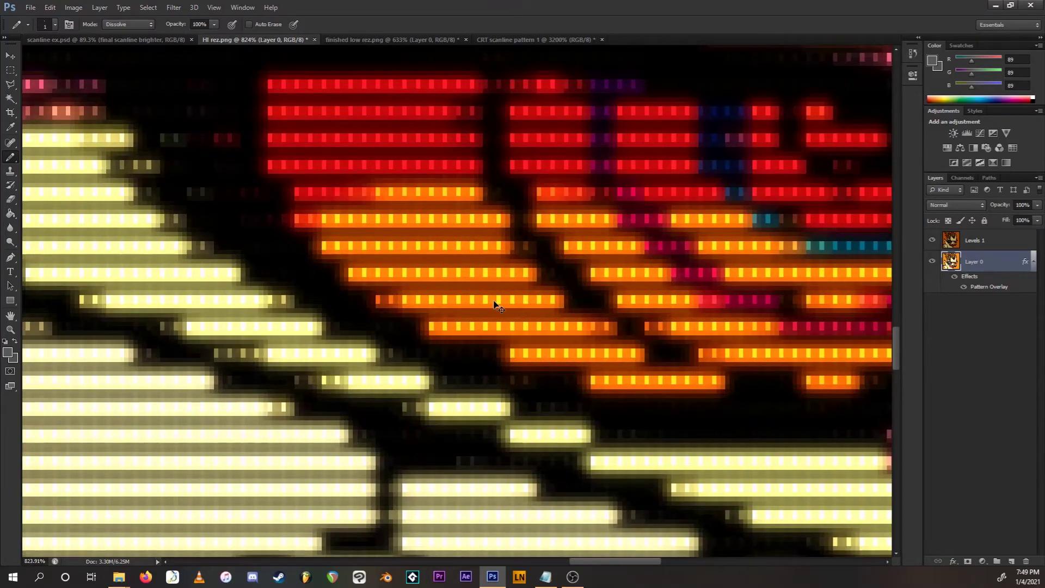
pyautogui.scroll(-2, 493, 301)
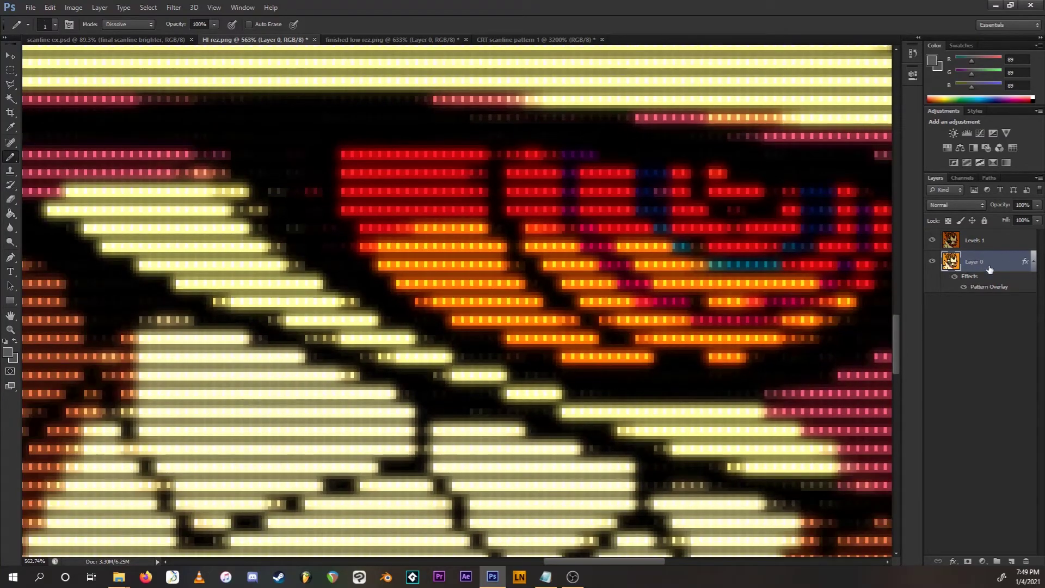
pyautogui.scroll(-2, 414, 289)
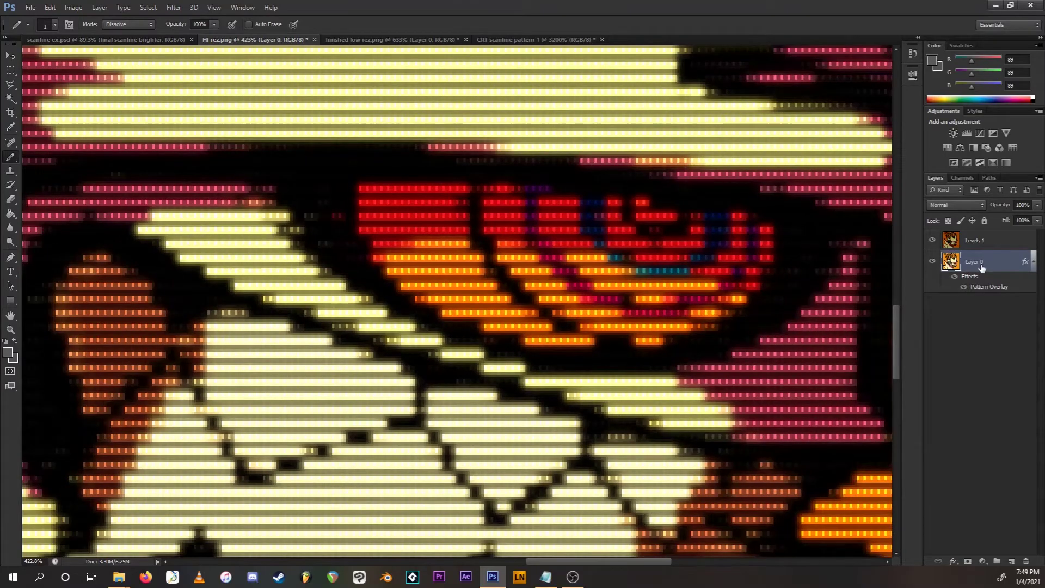
pyautogui.rightClick(983, 263)
pyautogui.click(879, 245)
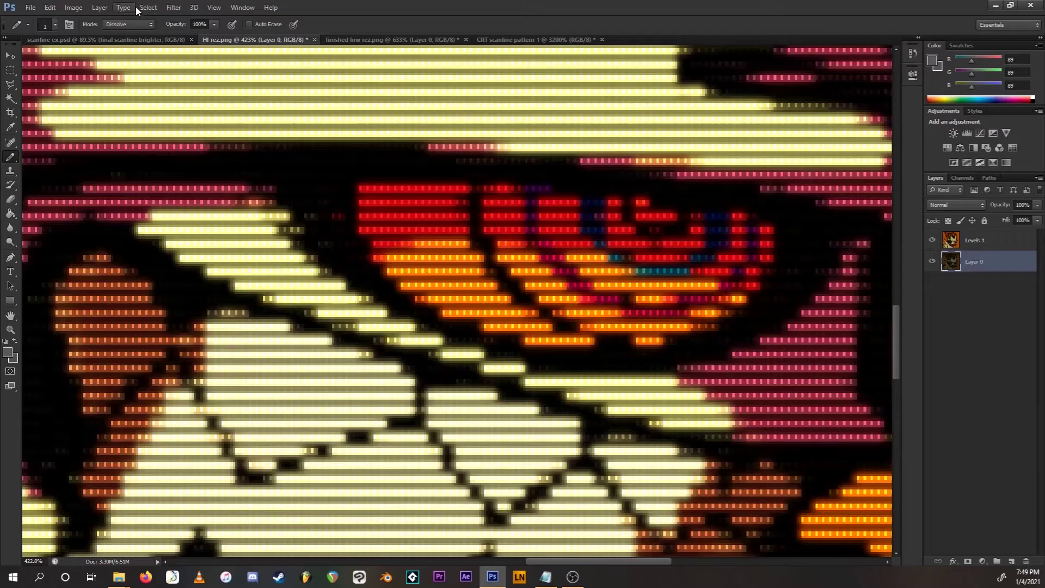
# Apply a slight Gaussian Blur with a radius of about 0.5 pixels to the rasterized Layer 0
pyautogui.click(174, 7)
pyautogui.moveTo(228, 125)
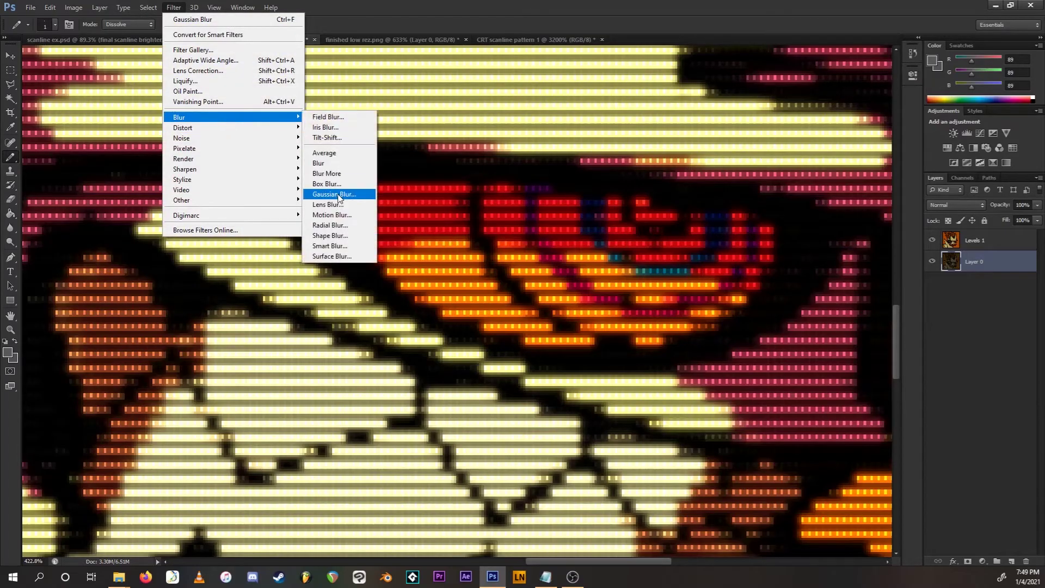
pyautogui.click(333, 194)
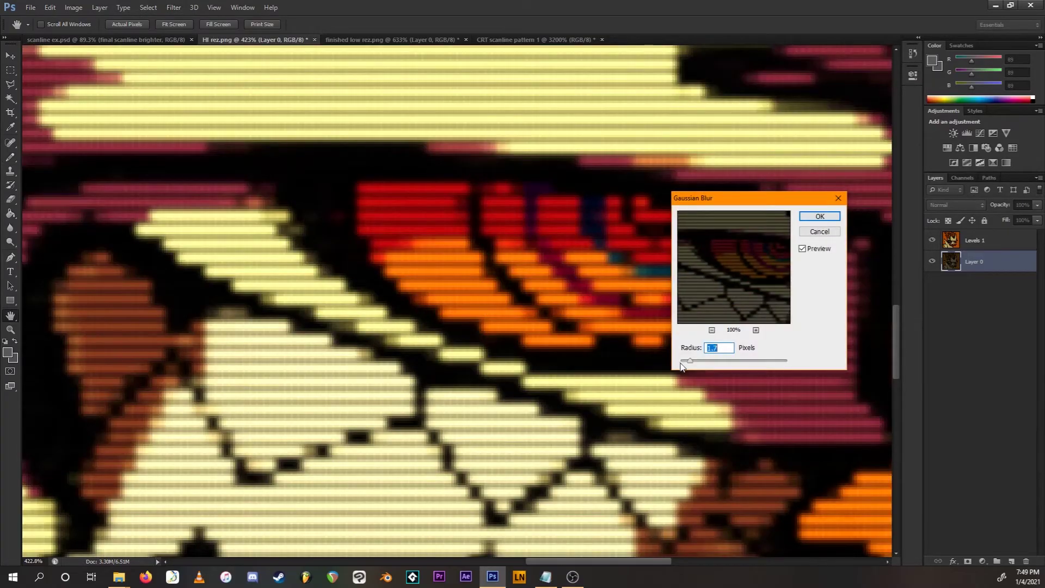
pyautogui.moveTo(688, 362); pyautogui.dragTo(680, 362)
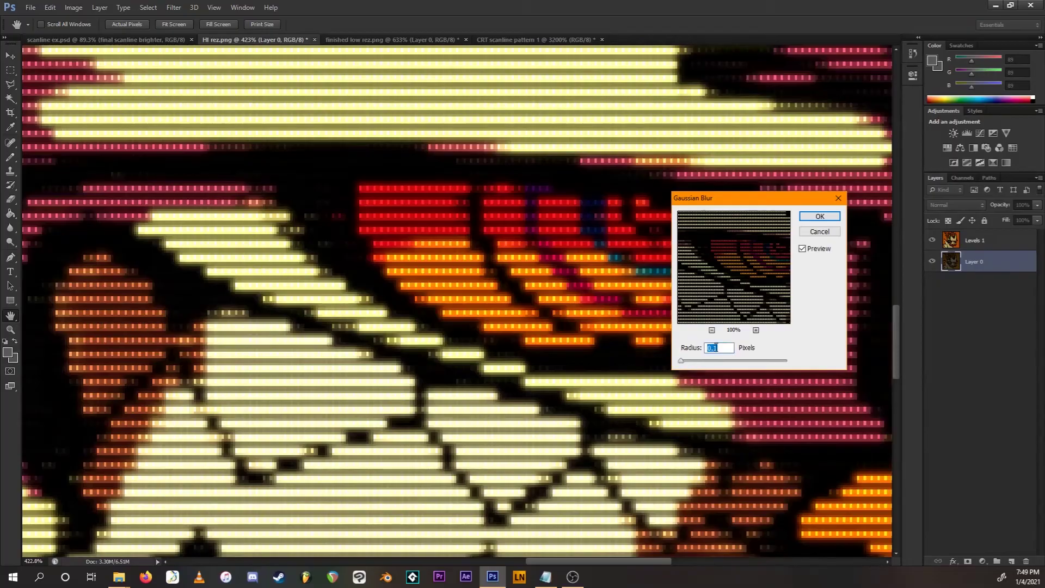
pyautogui.press('Up')
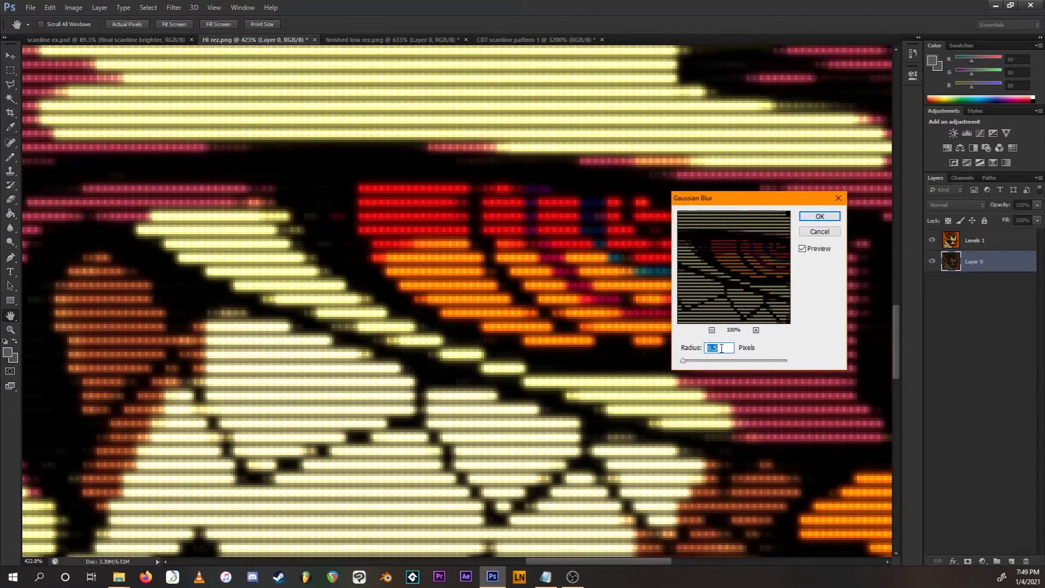
pyautogui.press('Up')
pyautogui.click(721, 348)
pyautogui.click(819, 216)
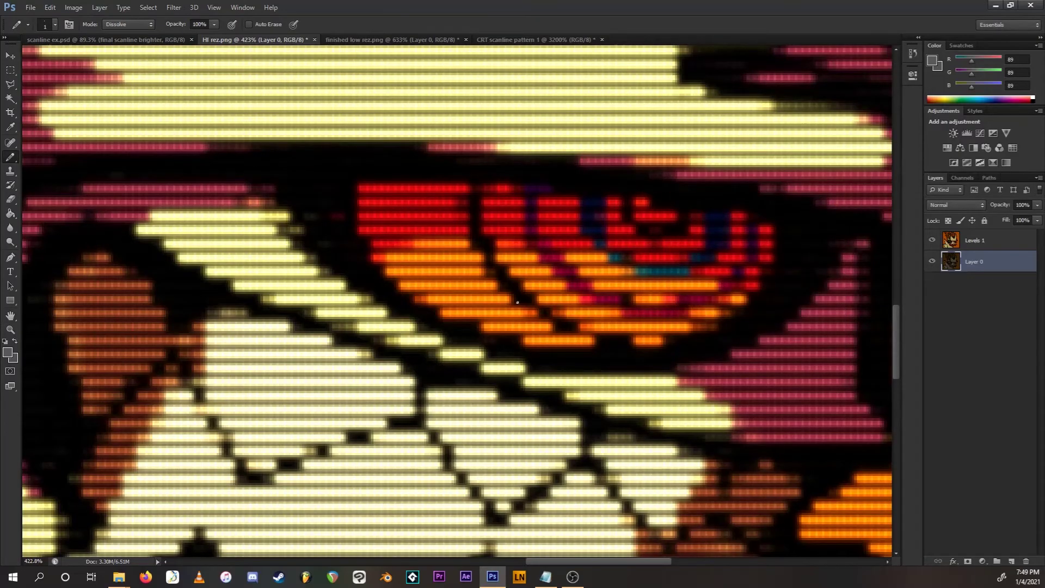
# Create a new layer group and move both the Levels 1 and Layer 0 layers into it
pyautogui.scroll(-4, 353, 335)
pyautogui.scroll(-4, 354, 334)
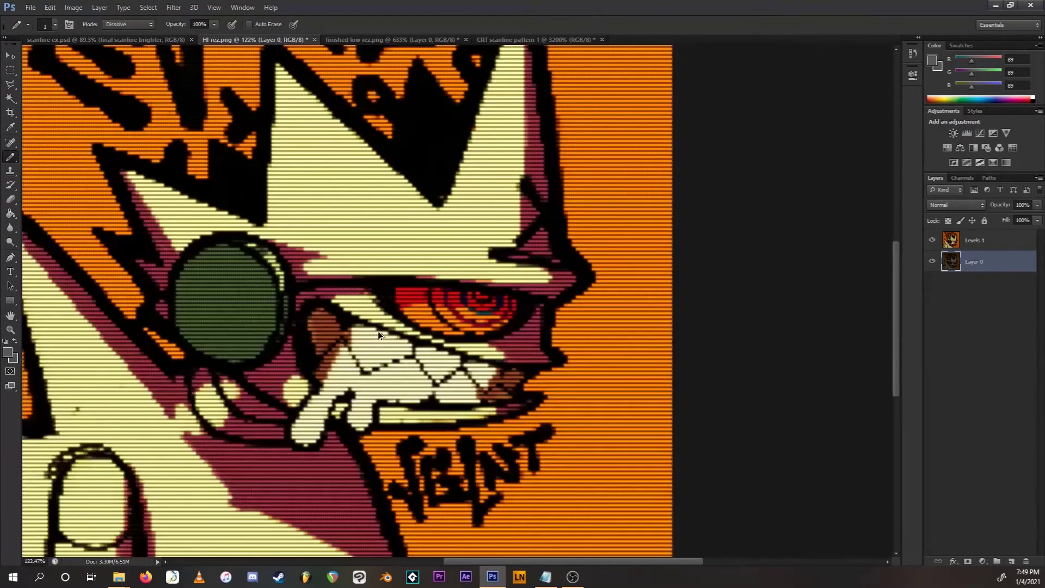
pyautogui.scroll(5, 221, 338)
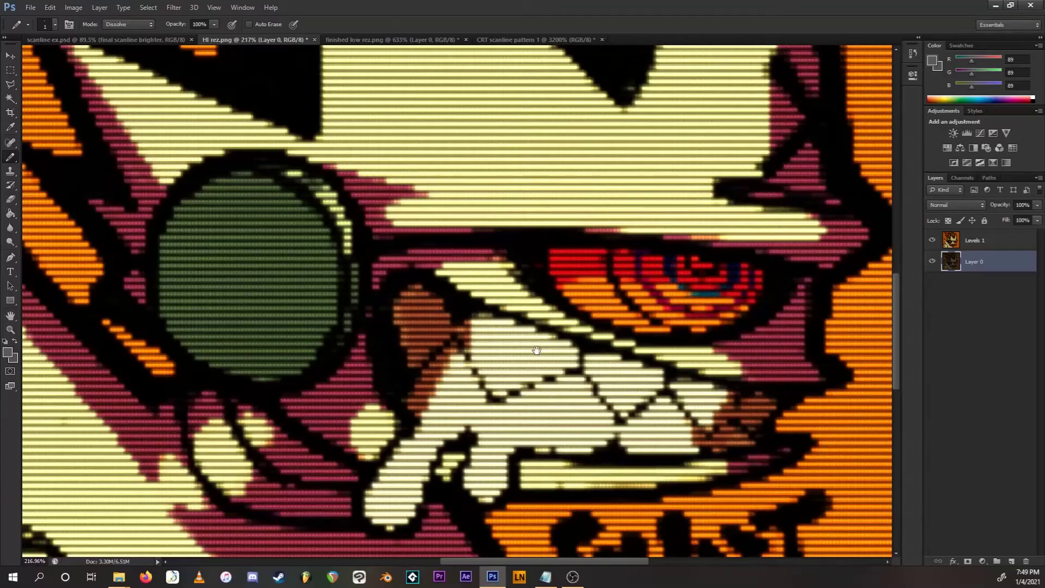
pyautogui.click(975, 245)
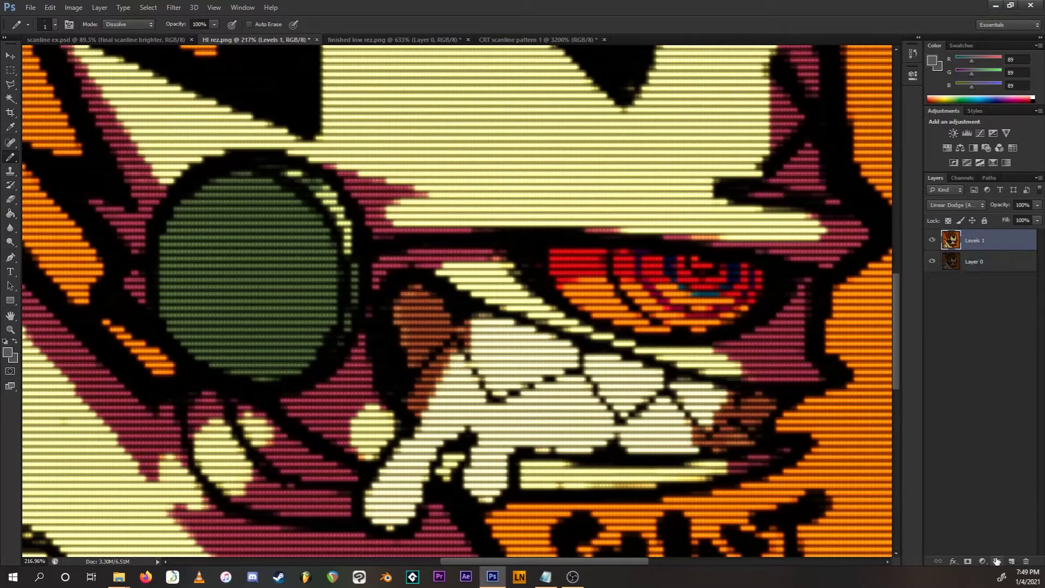
pyautogui.click(996, 561)
pyautogui.click(977, 253)
pyautogui.keyDown('shift'); pyautogui.click(975, 274); pyautogui.keyUp('shift')
pyautogui.click(966, 235)
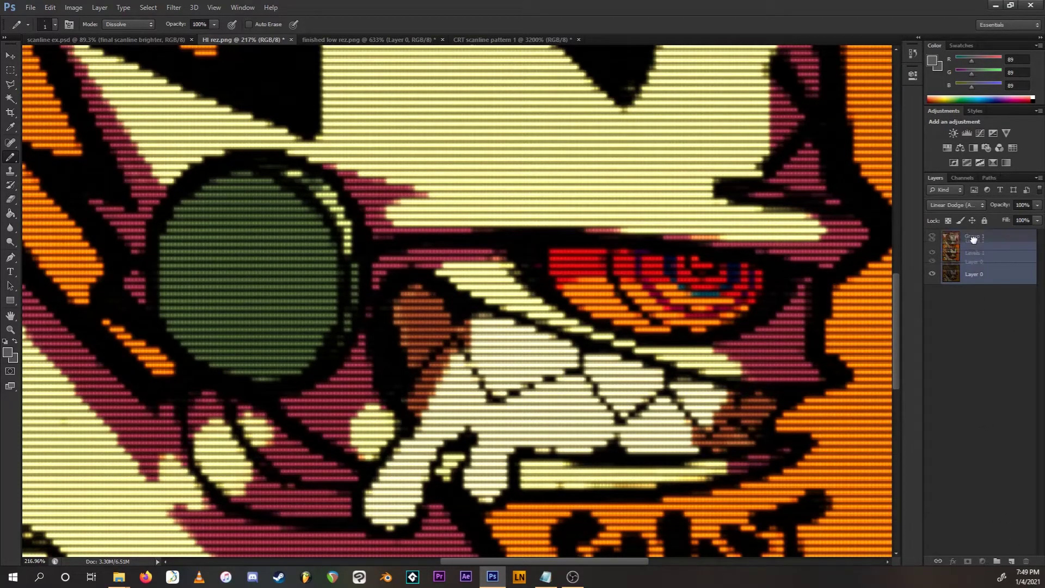
pyautogui.click(944, 237)
pyautogui.click(944, 236)
pyautogui.click(945, 236)
# Duplicate Group 1 within HI rez.png as Group 1 copy
pyautogui.rightClick(973, 236)
pyautogui.rightClick(974, 236)
pyautogui.rightClick(974, 236)
pyautogui.click(930, 260)
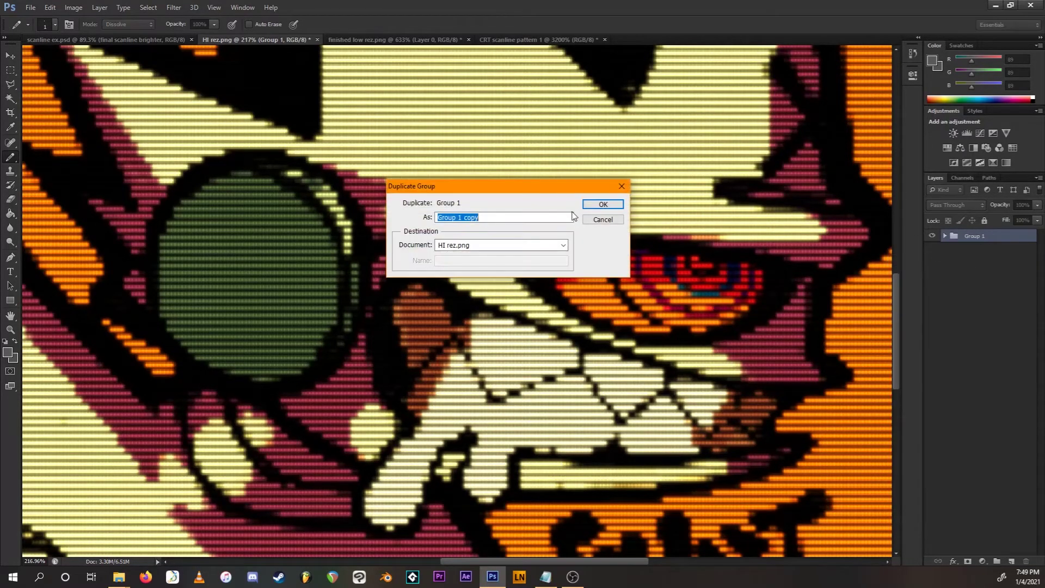
pyautogui.click(603, 204)
# Turn off the red channel in the advanced blending options of Group 1 copy
pyautogui.rightClick(979, 236)
pyautogui.click(937, 244)
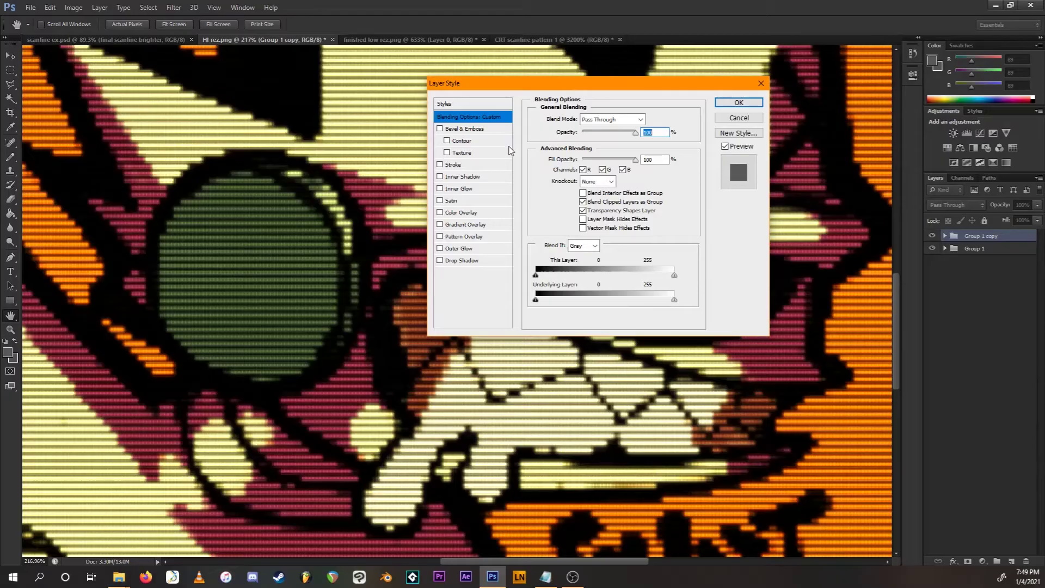
pyautogui.click(583, 169)
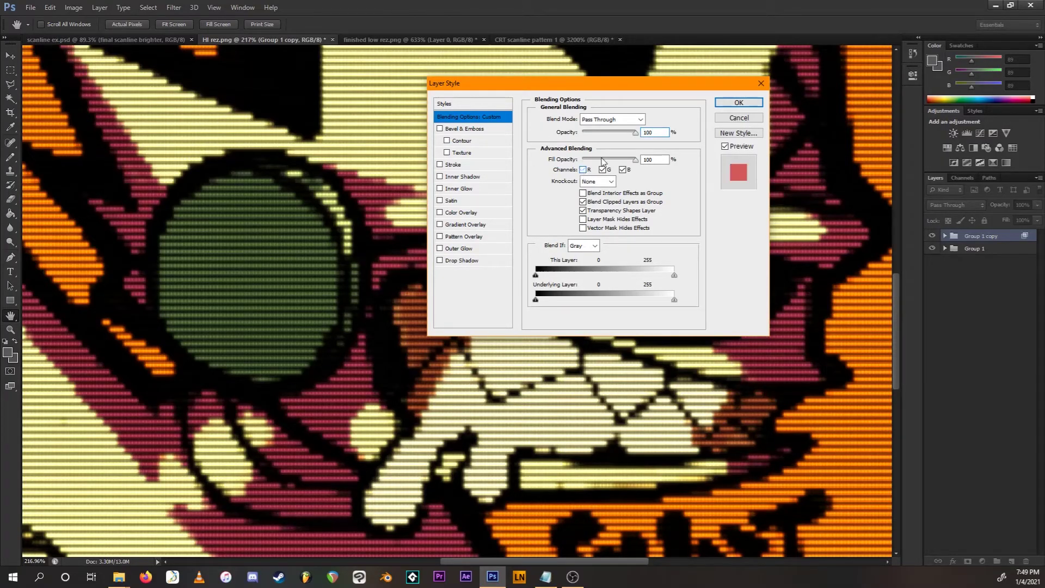
pyautogui.click(738, 103)
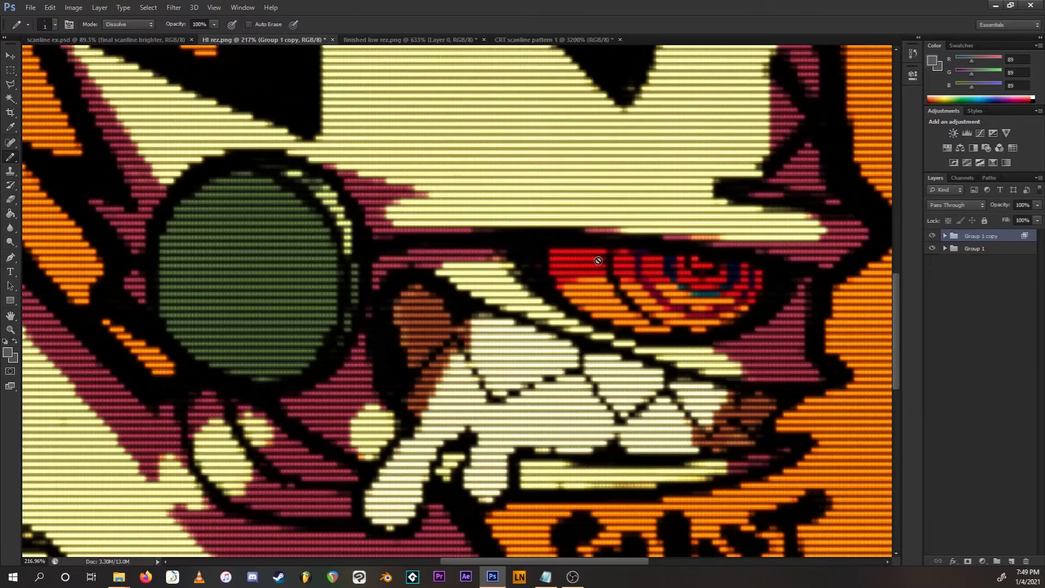
# Nudge Group 1 copy 2 pixels right and 1 pixel down to offset its color channels from the original group
pyautogui.press('v')
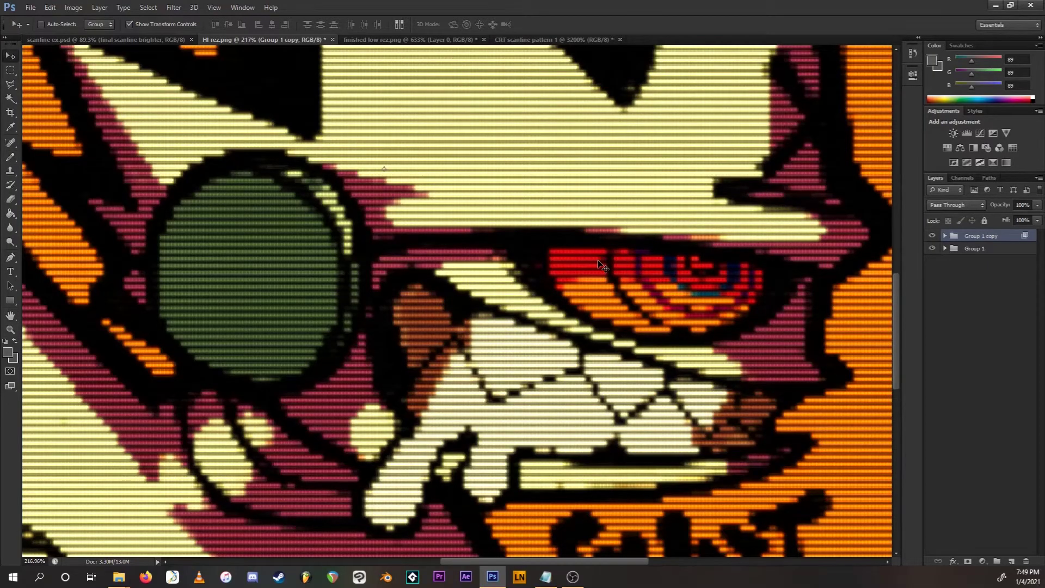
pyautogui.press('Right')
pyautogui.press('Right')
pyautogui.press('Down')
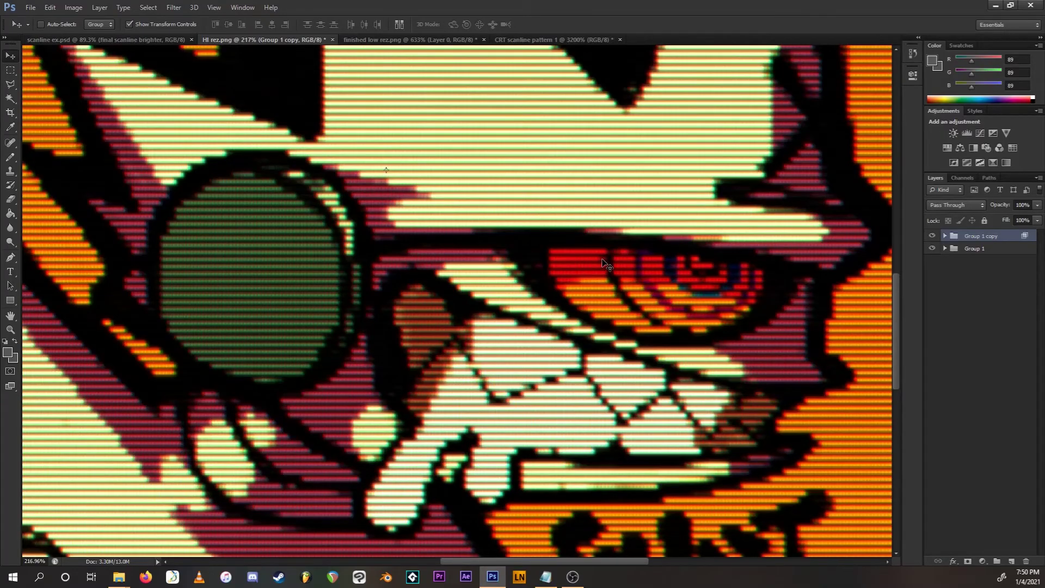
# Switch to the Metal Slug Soldier Select.png document
pyautogui.scroll(-3, 533, 282)
pyautogui.scroll(-2, 533, 281)
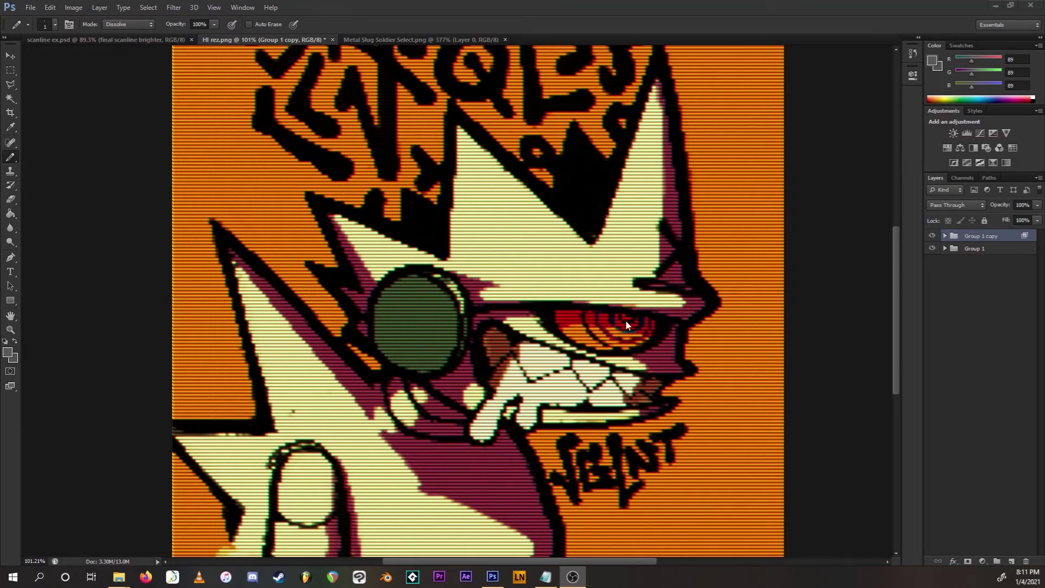
pyautogui.click(410, 39)
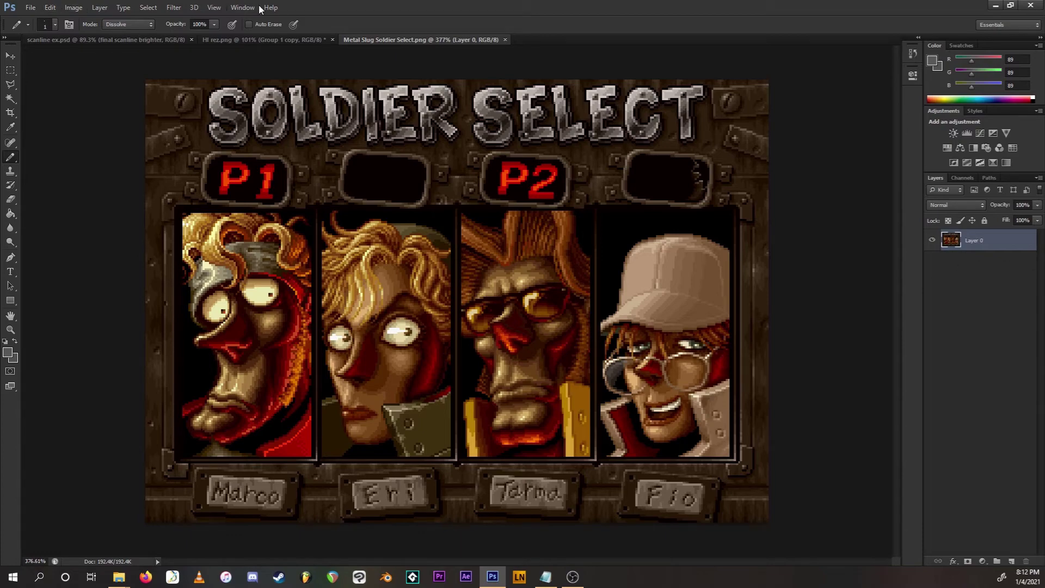
# Resize the image to 1824 pixels wide with proportions constrained, resampling with Nearest Neighbor (preserve hard edges)
pyautogui.click(72, 7)
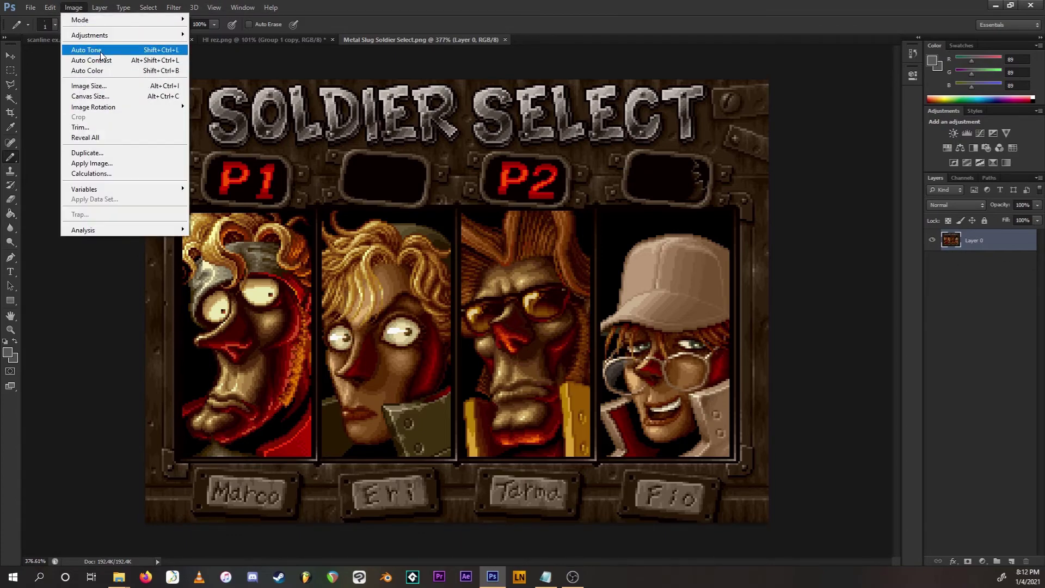
pyautogui.click(88, 86)
pyautogui.click(437, 121)
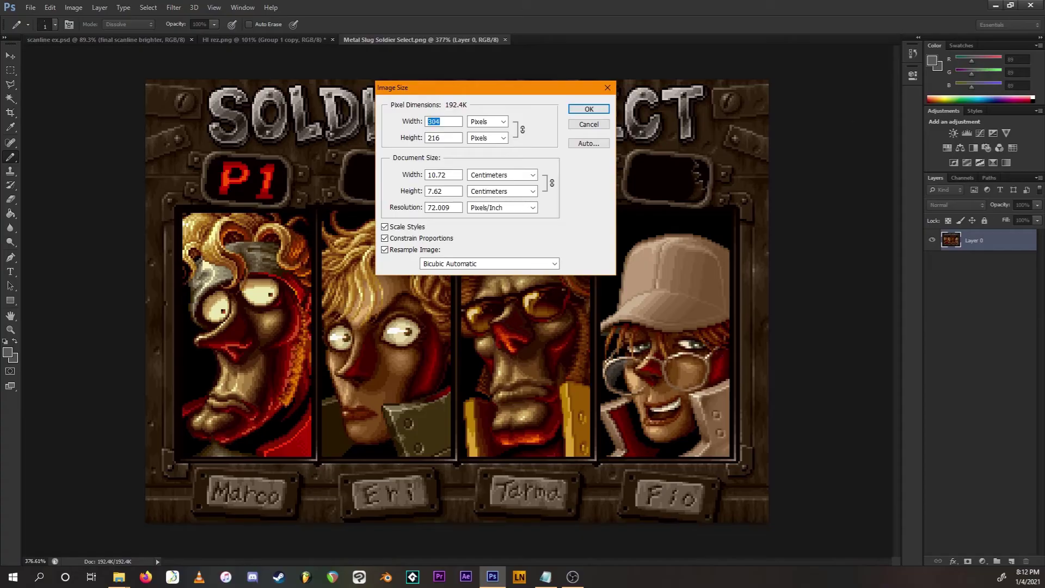
pyautogui.write('1824')
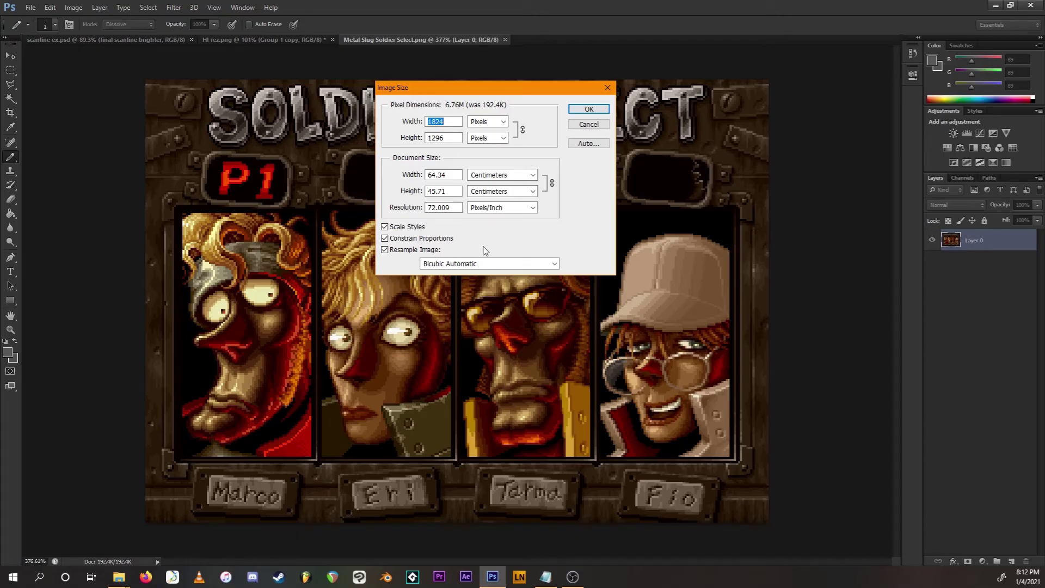
pyautogui.click(495, 266)
pyautogui.click(482, 274)
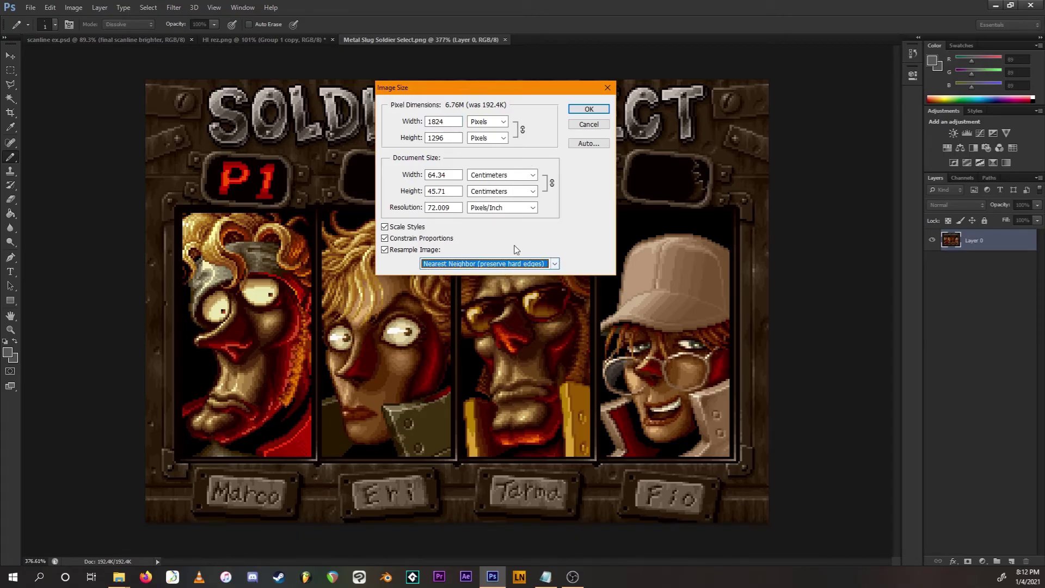
pyautogui.click(588, 109)
# Add a Pattern Overlay effect to Layer 0 using the black-and-gray scanline pattern with the Multiply blend mode
pyautogui.scroll(-3, 488, 300)
pyautogui.scroll(-3, 488, 300)
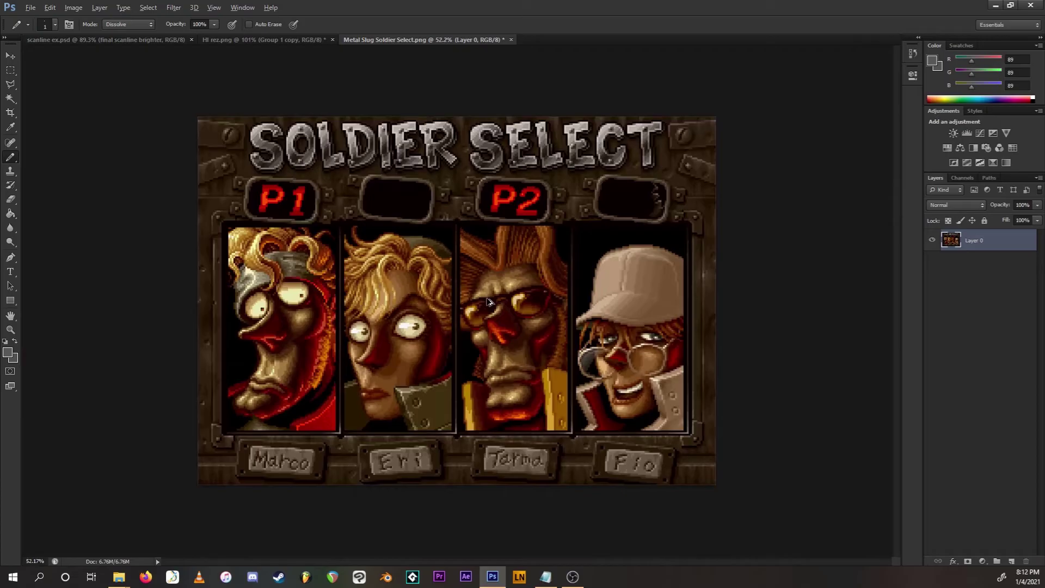
pyautogui.scroll(2, 468, 336)
pyautogui.doubleClick(985, 240)
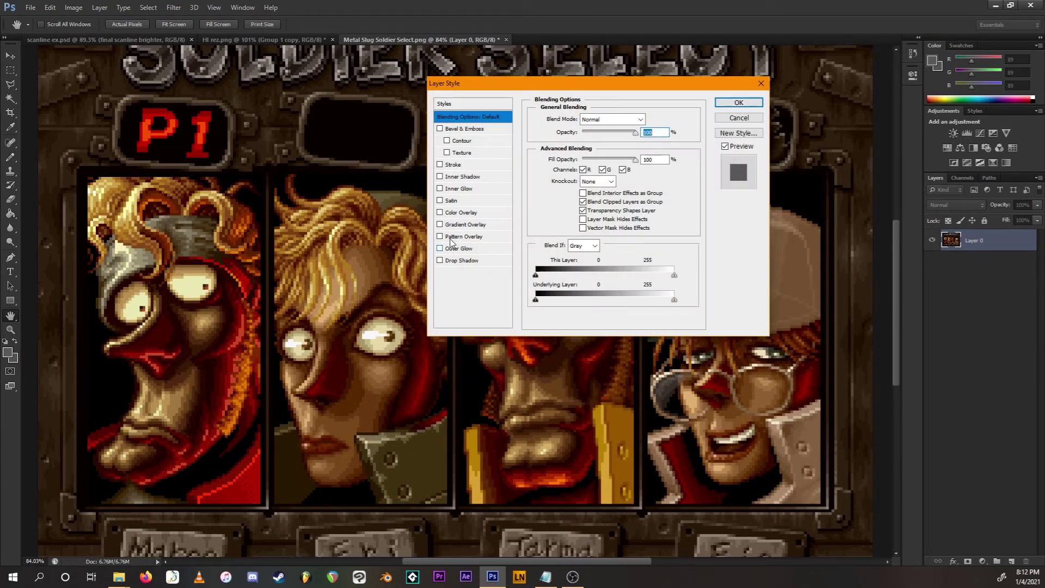
pyautogui.click(455, 237)
pyautogui.click(610, 163)
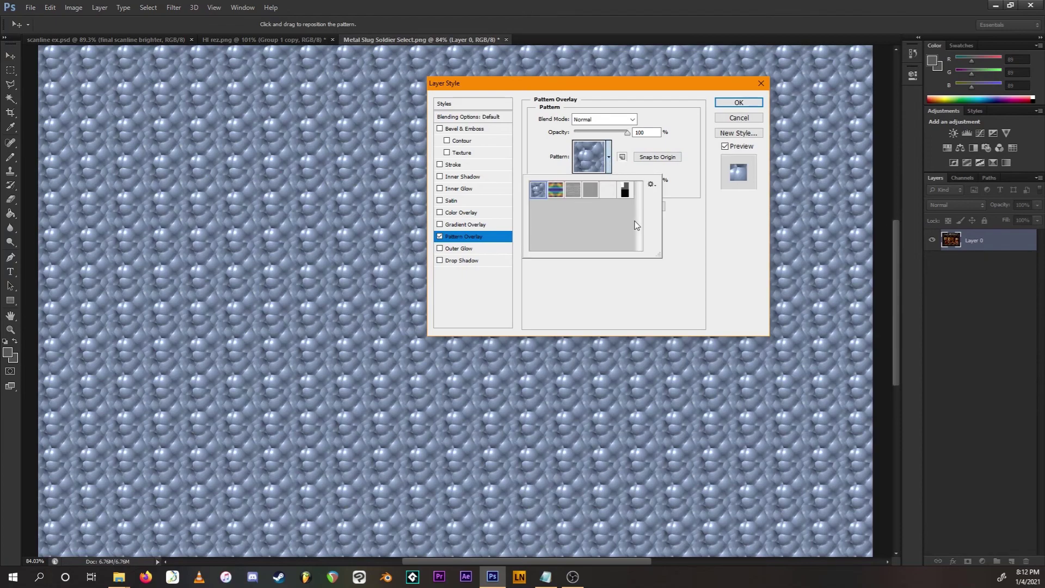
pyautogui.click(625, 192)
pyautogui.click(631, 119)
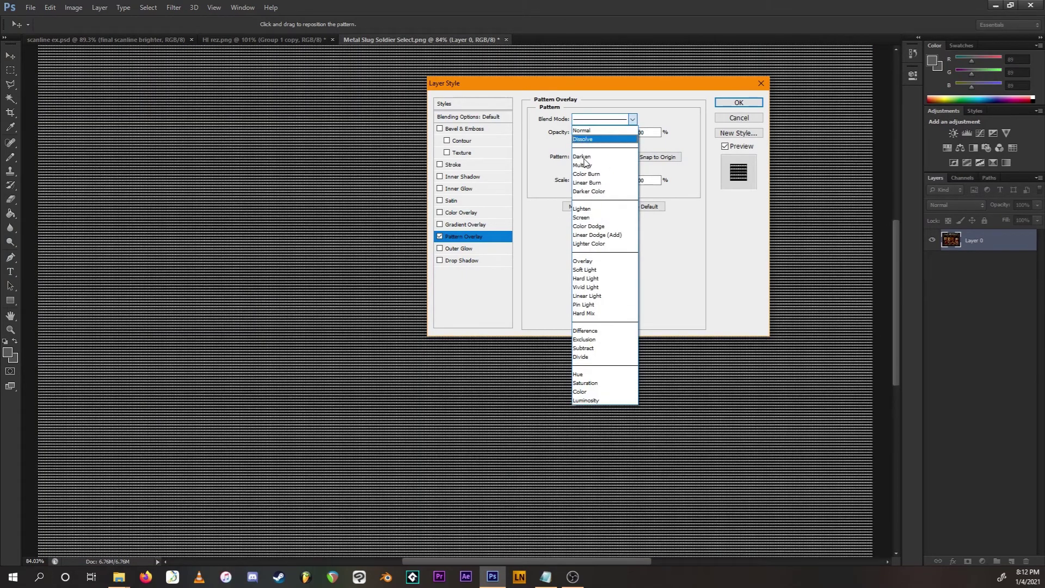
pyautogui.click(585, 165)
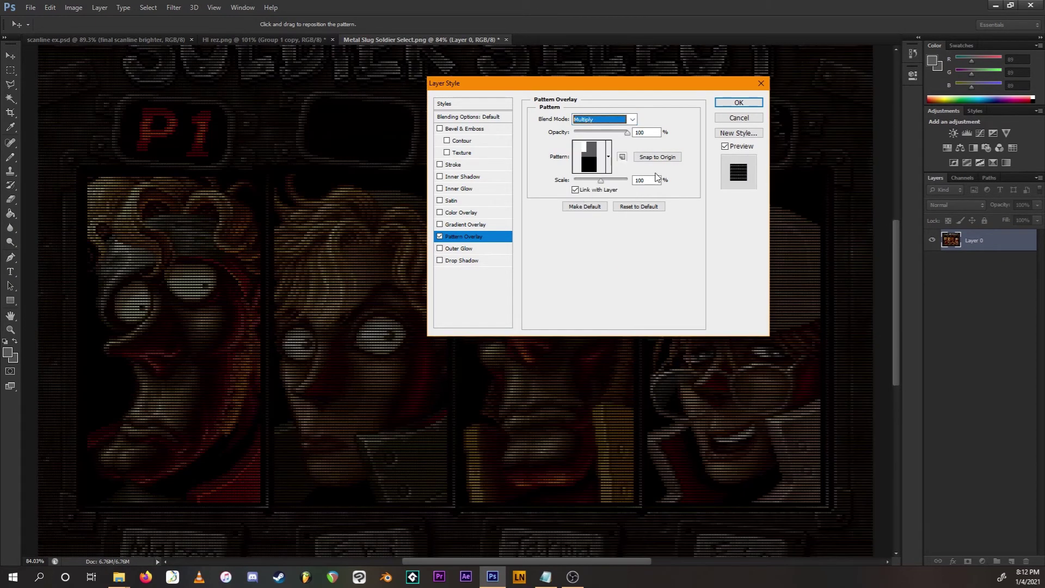
pyautogui.click(738, 102)
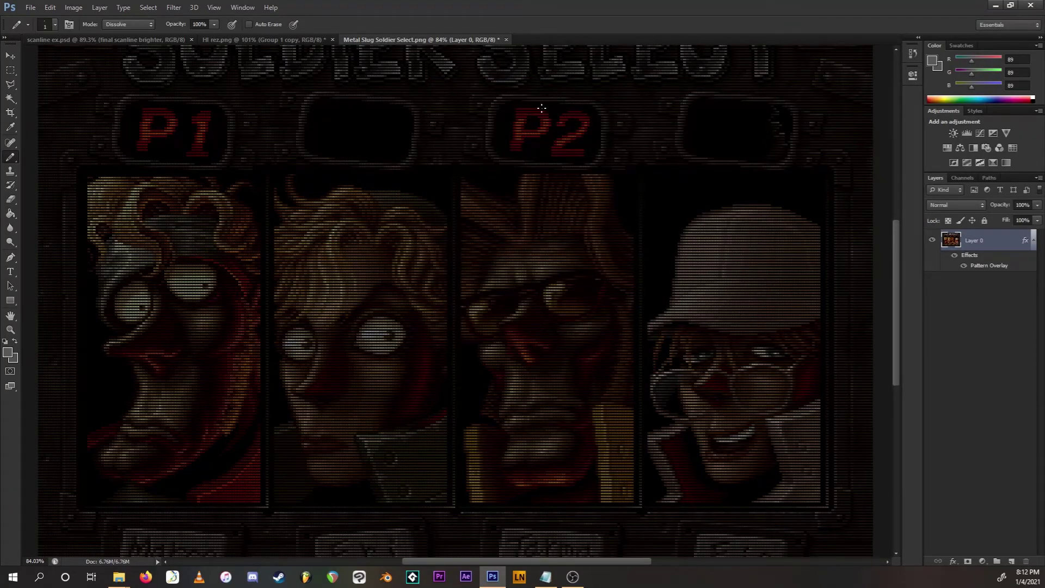
# Duplicate Layer 0 as Layer 0 copy and rasterize the copy's layer style
pyautogui.rightClick(979, 242)
pyautogui.click(893, 205)
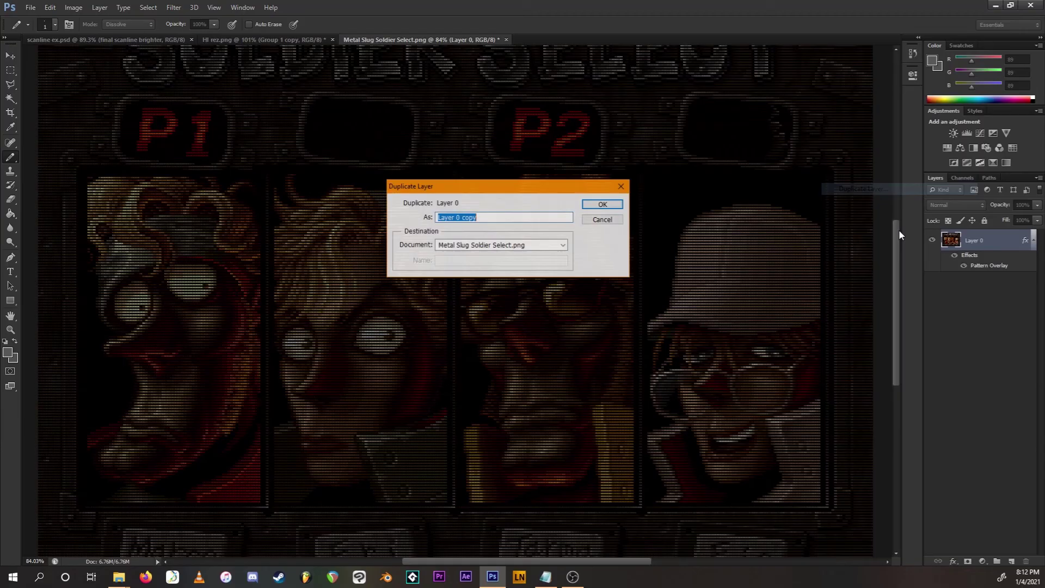
pyautogui.click(586, 204)
pyautogui.rightClick(972, 238)
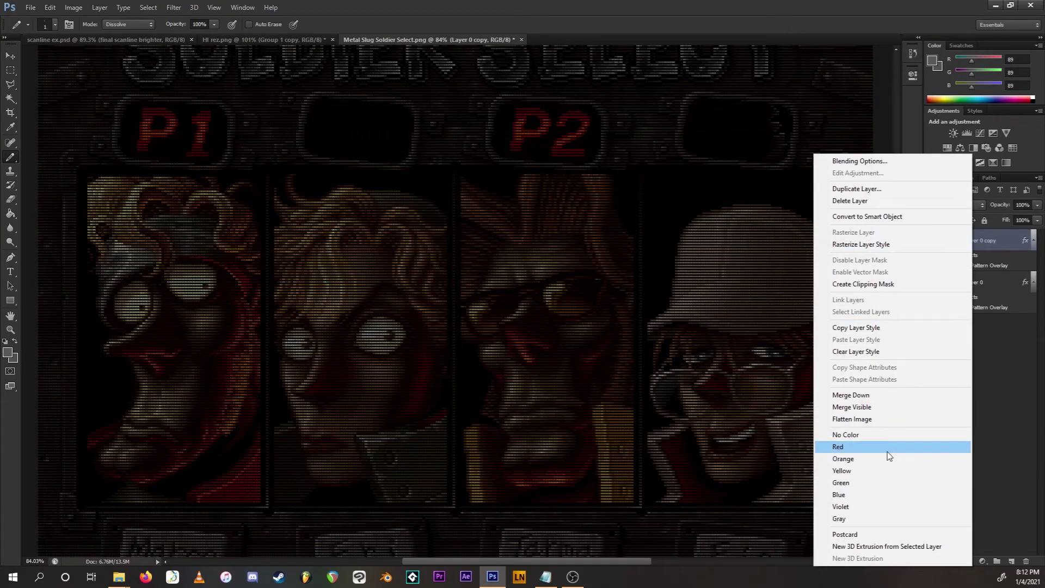
pyautogui.click(997, 333)
pyautogui.rightClick(984, 243)
pyautogui.click(887, 246)
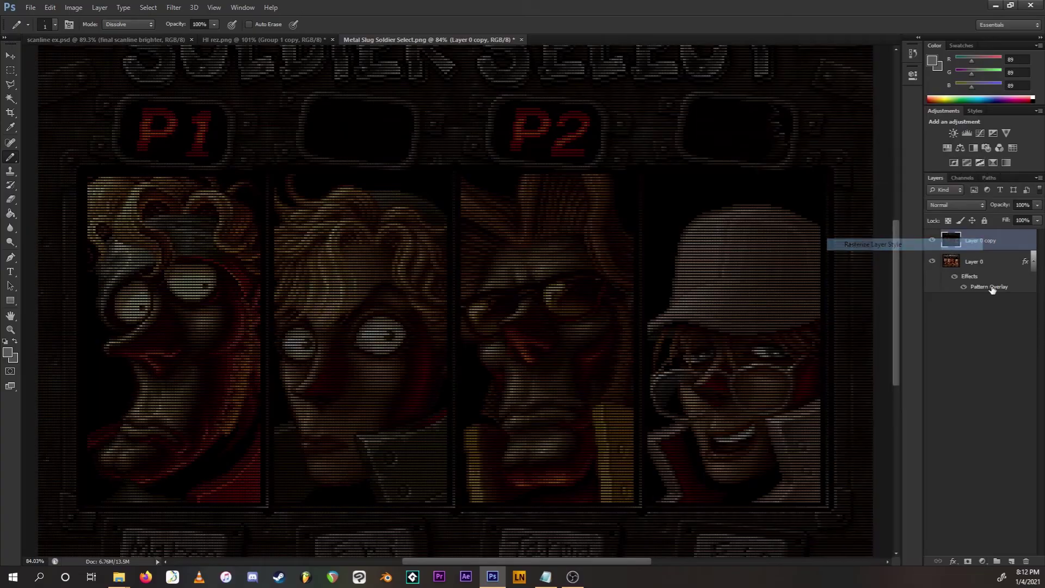
pyautogui.rightClick(972, 246)
pyautogui.click(994, 408)
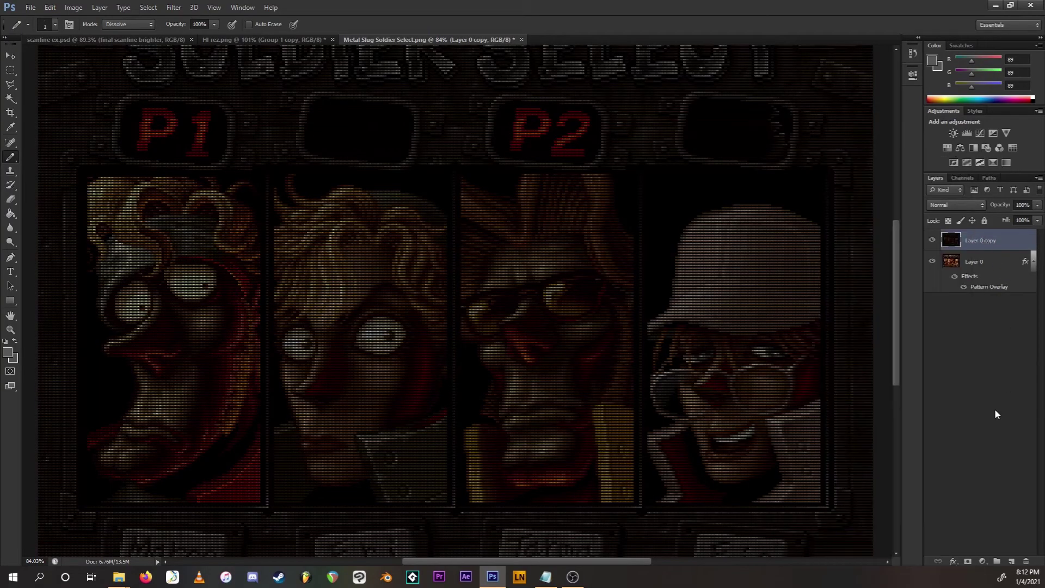
pyautogui.click(994, 408)
# Add a Levels adjustment layer above Layer 0 copy and darken its midtones to about 0.47
pyautogui.click(980, 240)
pyautogui.click(982, 561)
pyautogui.click(963, 377)
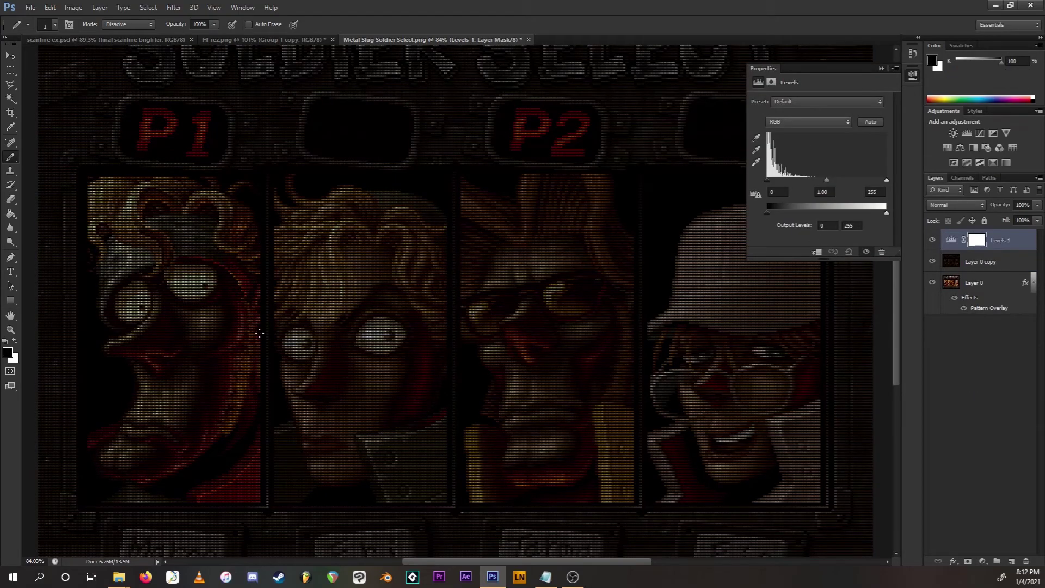
pyautogui.scroll(5, 269, 342)
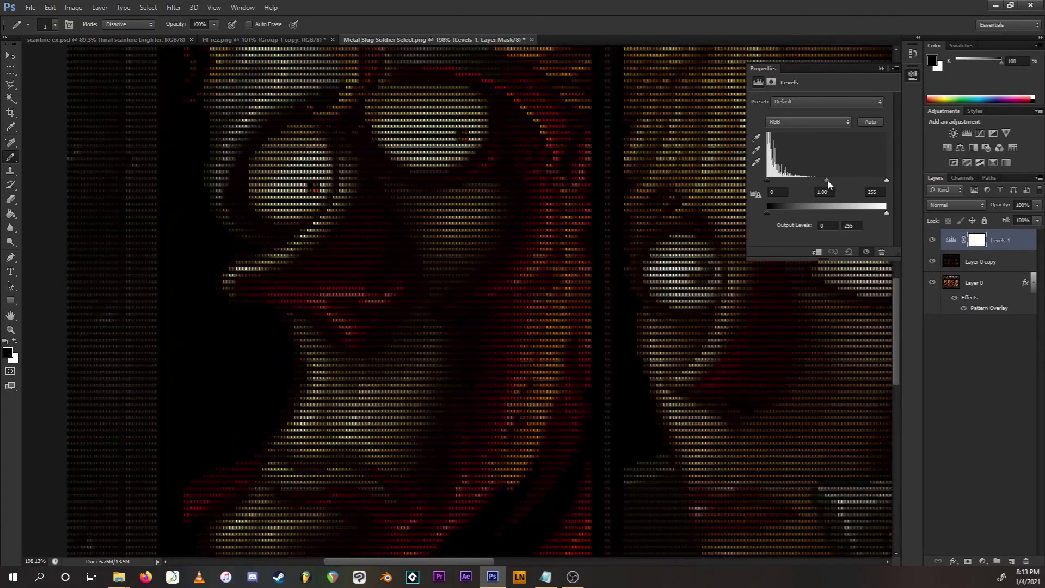
pyautogui.moveTo(827, 179)
pyautogui.mouseDown()
pyautogui.moveTo(858, 178)
pyautogui.moveTo(847, 179)
pyautogui.mouseUp()
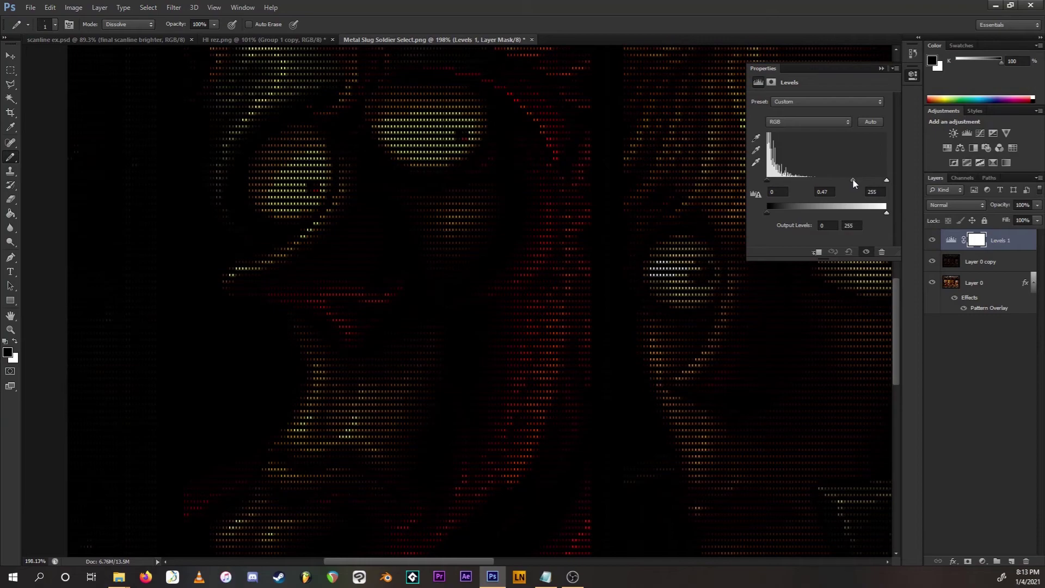
pyautogui.moveTo(850, 178); pyautogui.dragTo(851, 179)
# Merge the Levels 1 adjustment layer with Layer 0 copy and collapse the adjustment's properties
pyautogui.click(1006, 260)
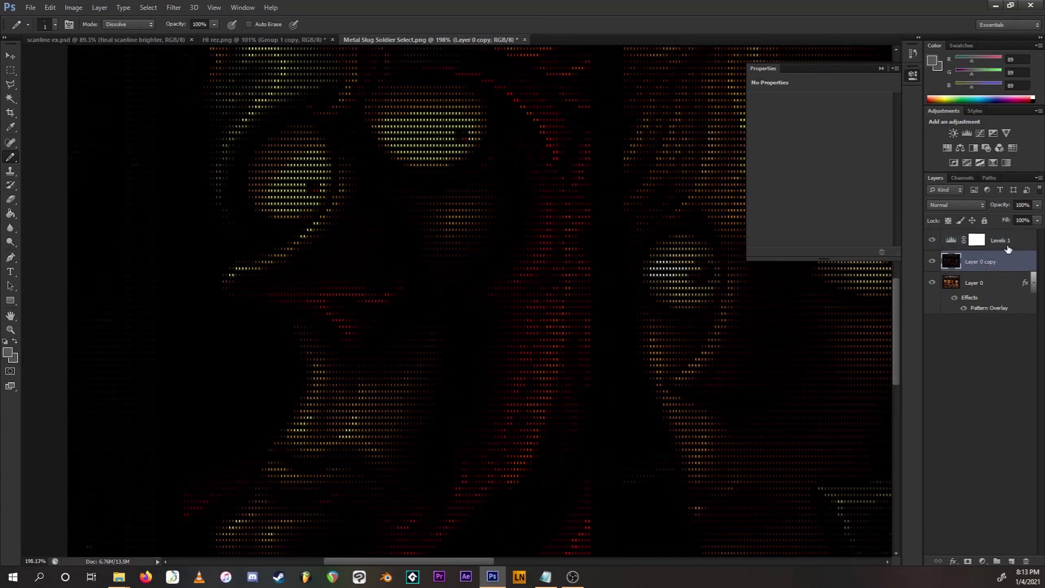
pyautogui.click(1008, 248)
pyautogui.keyDown('shift'); pyautogui.click(1002, 259); pyautogui.keyUp('shift')
pyautogui.rightClick(1002, 259)
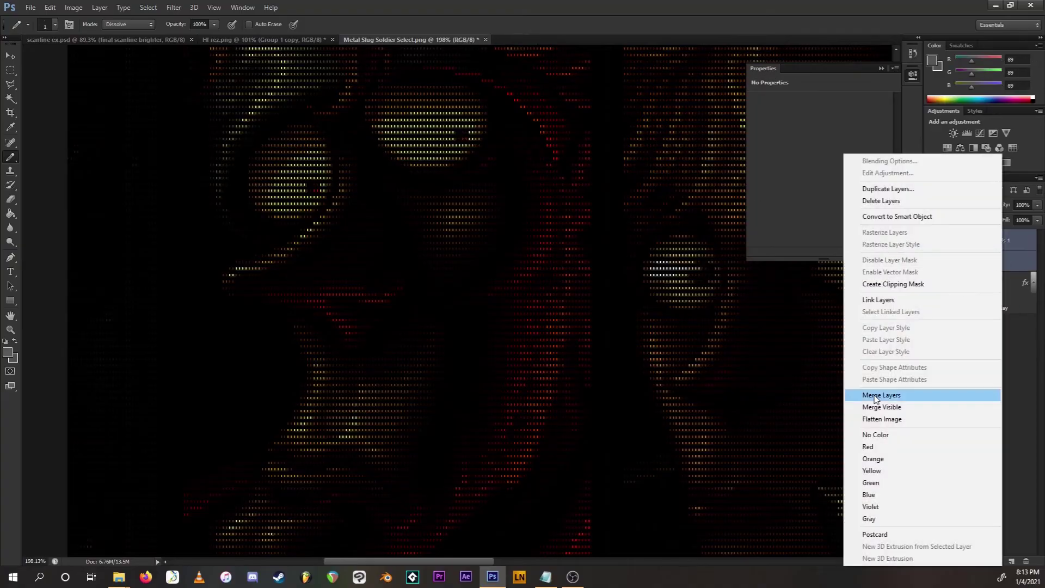
pyautogui.click(882, 395)
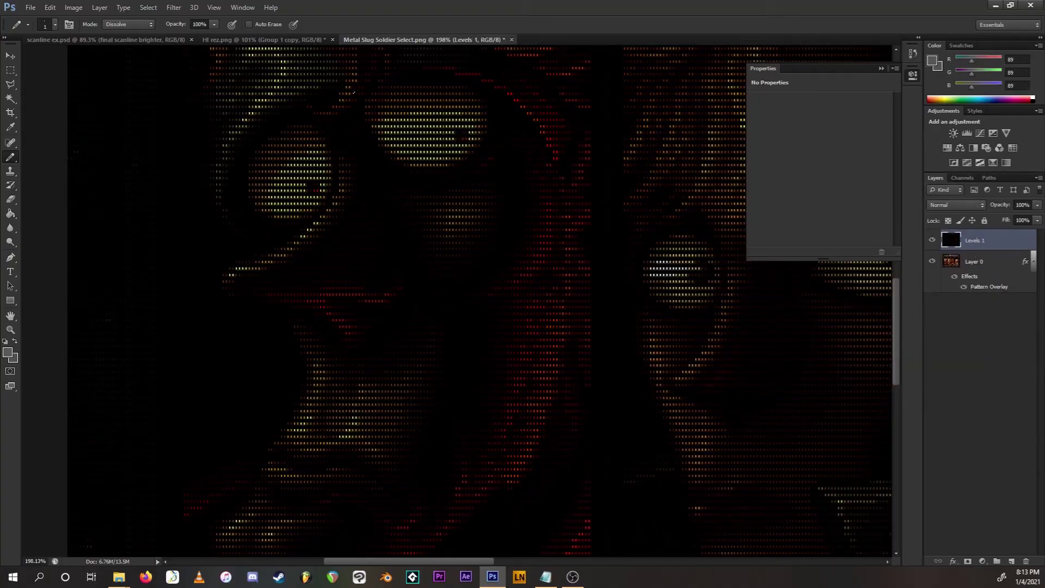
pyautogui.click(912, 75)
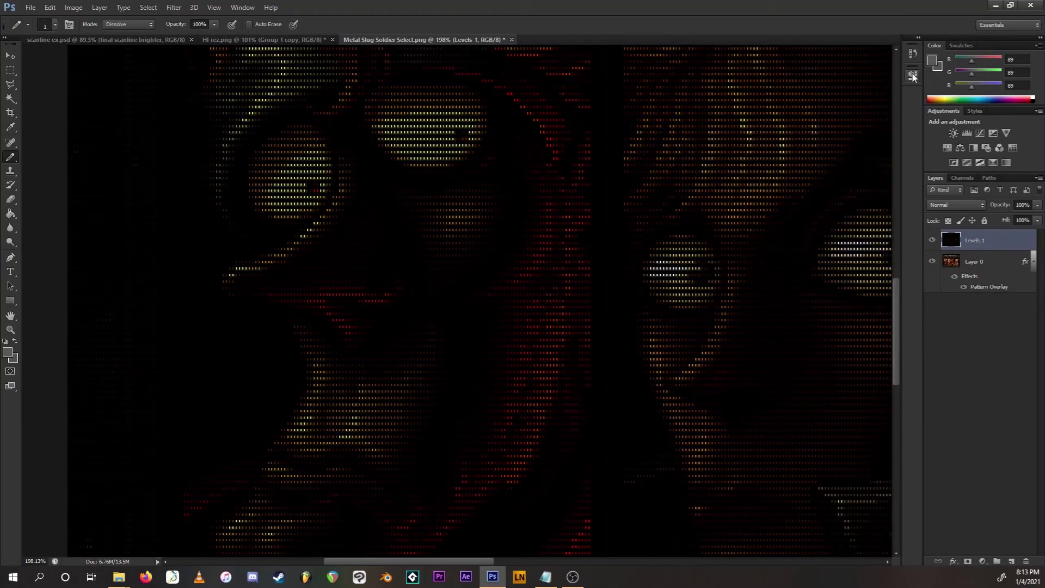
pyautogui.scroll(-5, 499, 270)
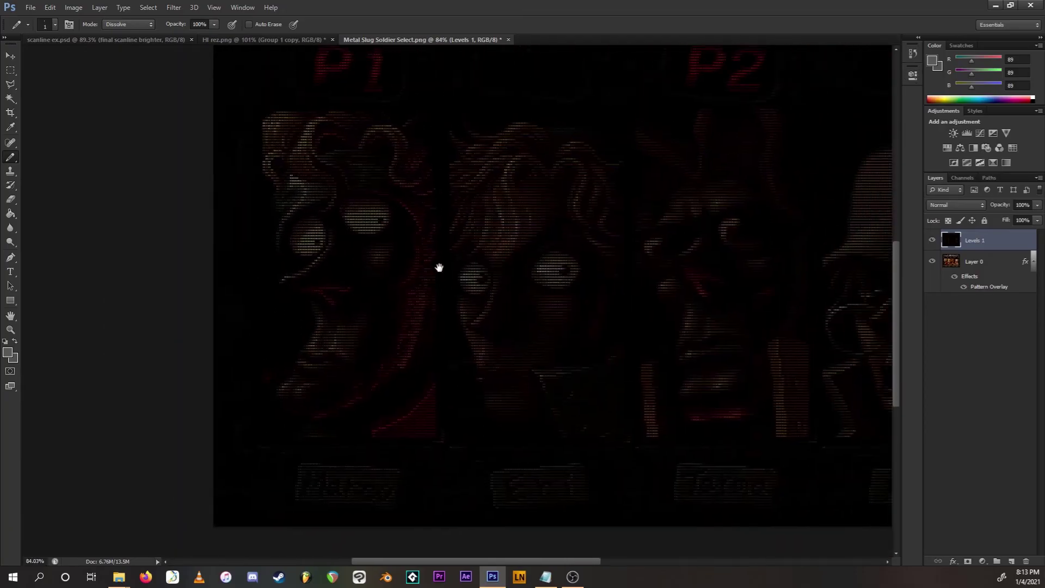
pyautogui.moveTo(378, 298); pyautogui.dragTo(349, 299)
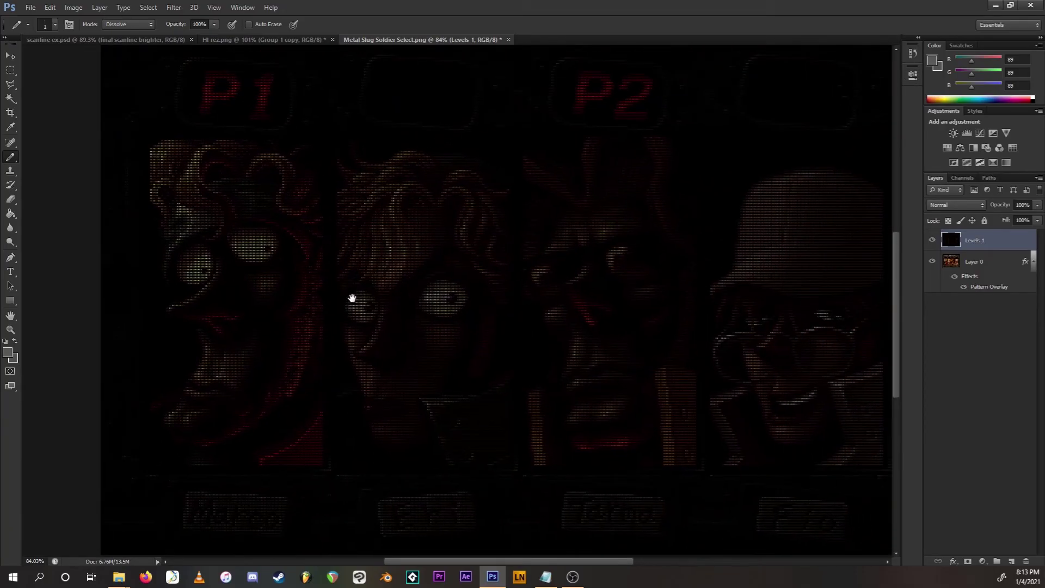
pyautogui.click(72, 8)
pyautogui.moveTo(90, 35)
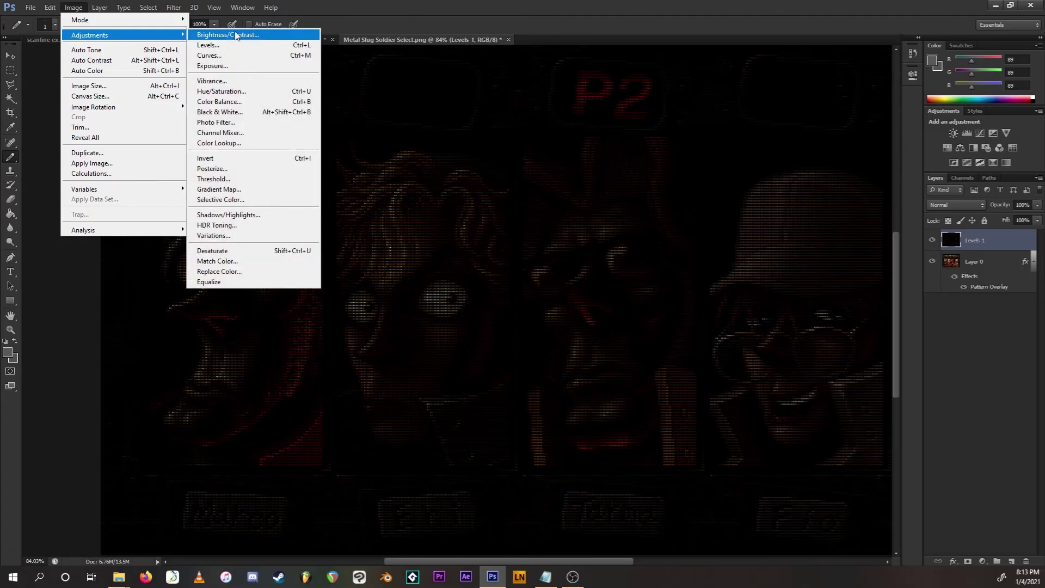
pyautogui.click(236, 35)
pyautogui.moveTo(487, 219); pyautogui.dragTo(576, 219)
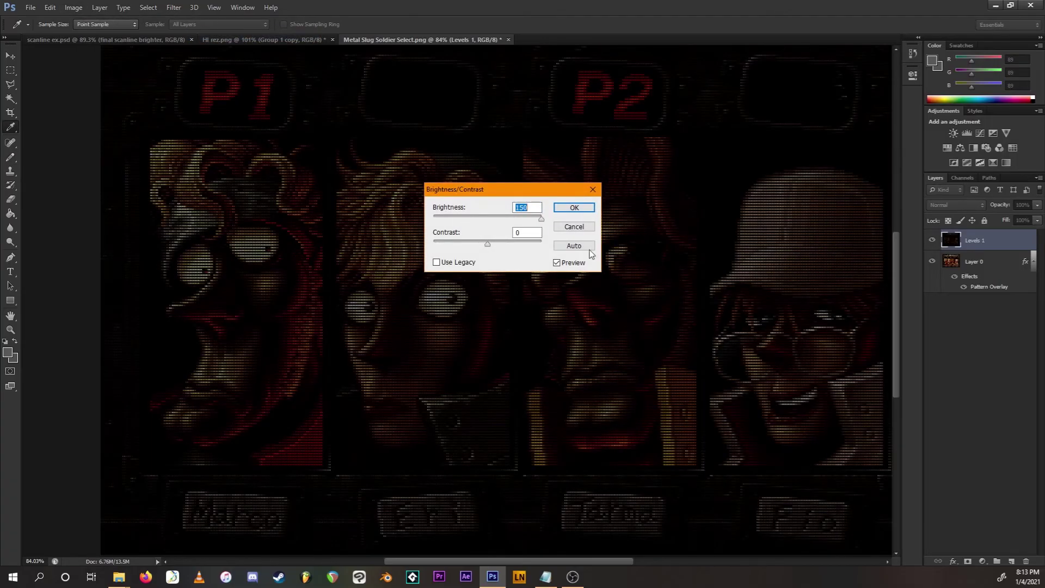
pyautogui.moveTo(487, 244); pyautogui.dragTo(372, 245)
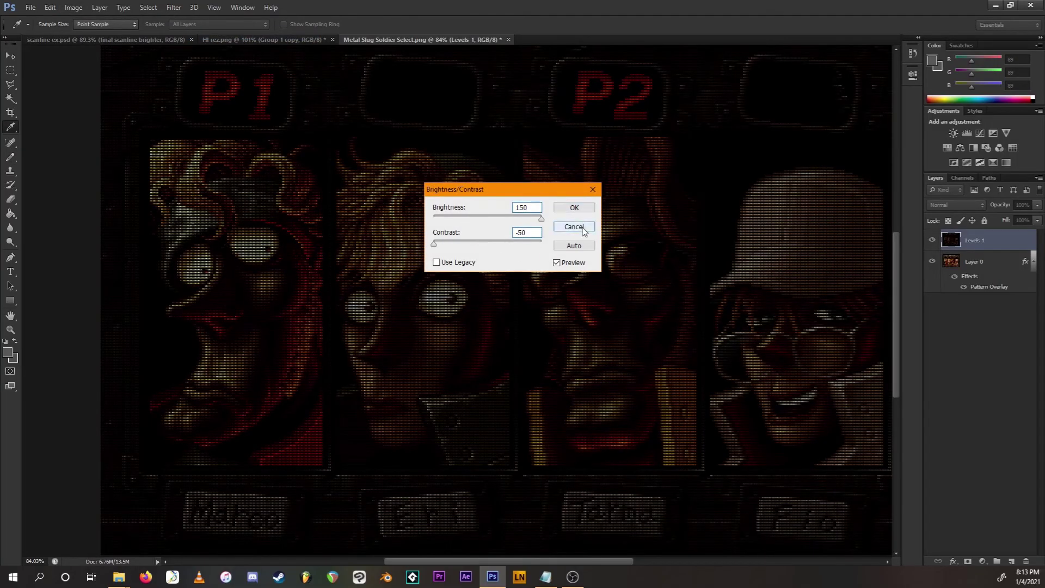
pyautogui.click(573, 226)
# Apply a Gaussian Blur with a radius of about 2 pixels to the merged Levels 1 layer
pyautogui.click(175, 8)
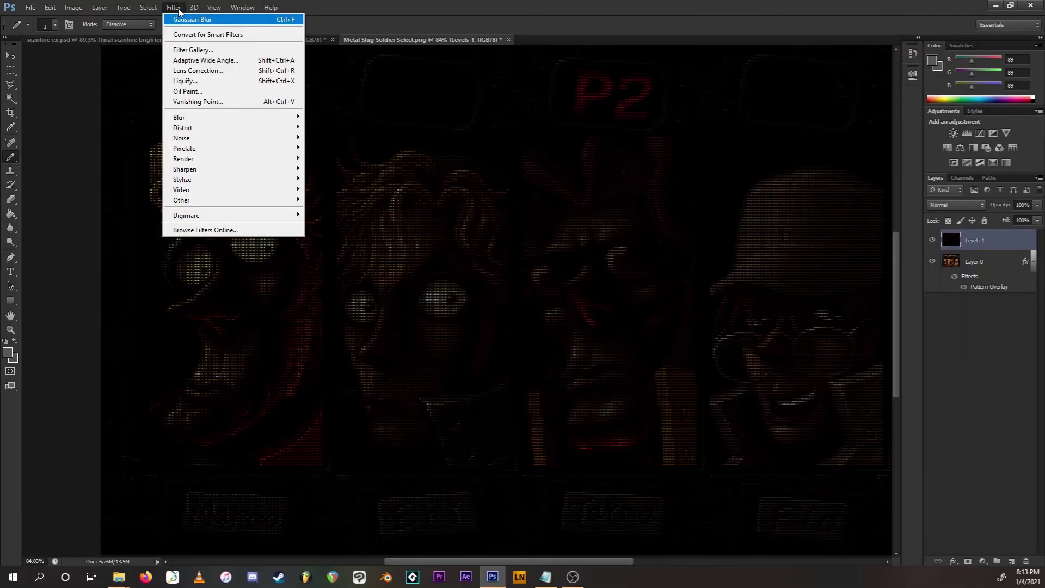
pyautogui.moveTo(185, 117)
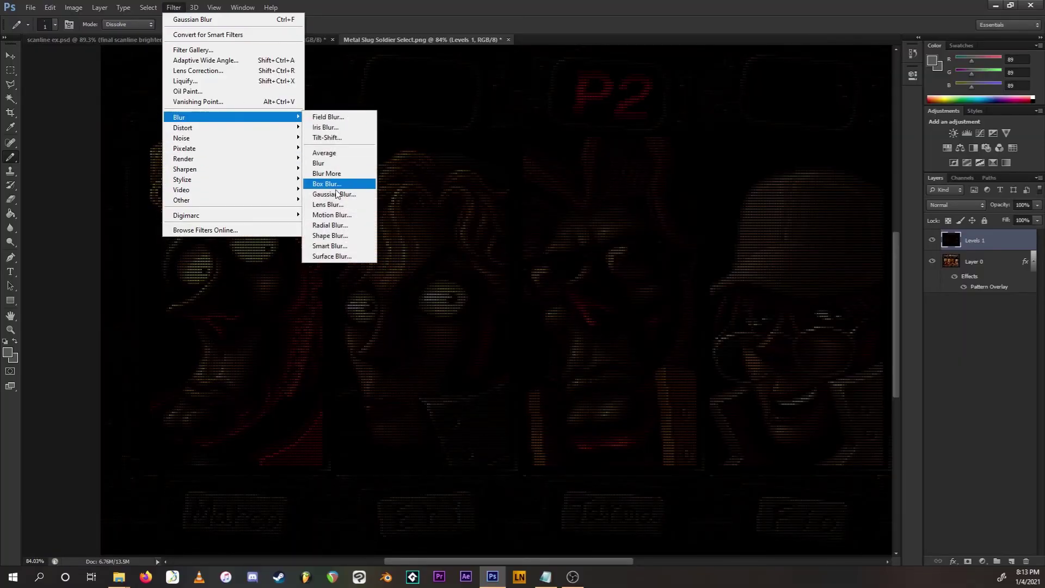
pyautogui.click(337, 192)
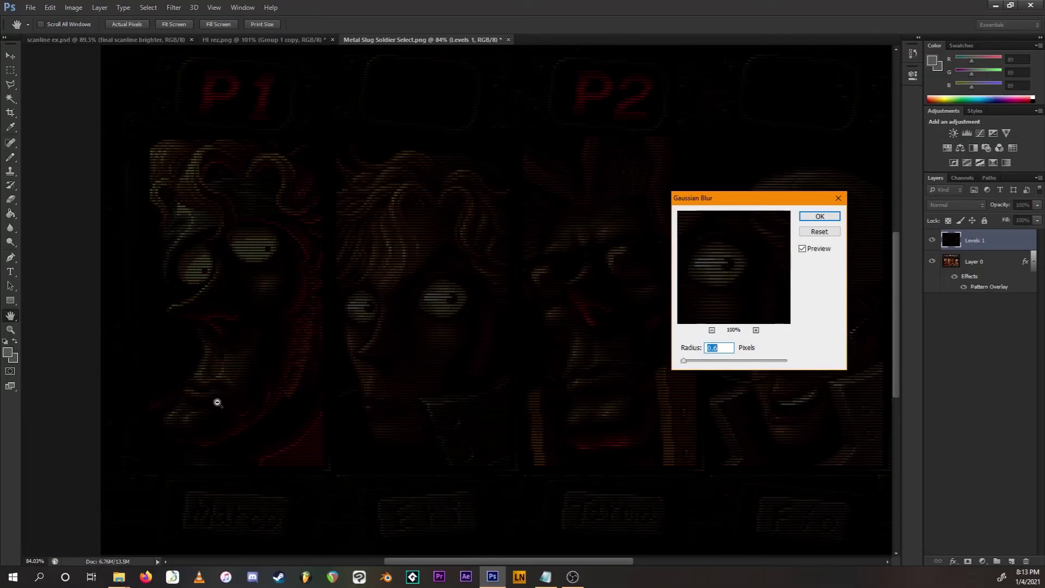
pyautogui.hotkey('ctrl', '+')
pyautogui.hotkey('ctrl', '+')
pyautogui.hotkey('ctrl', '+')
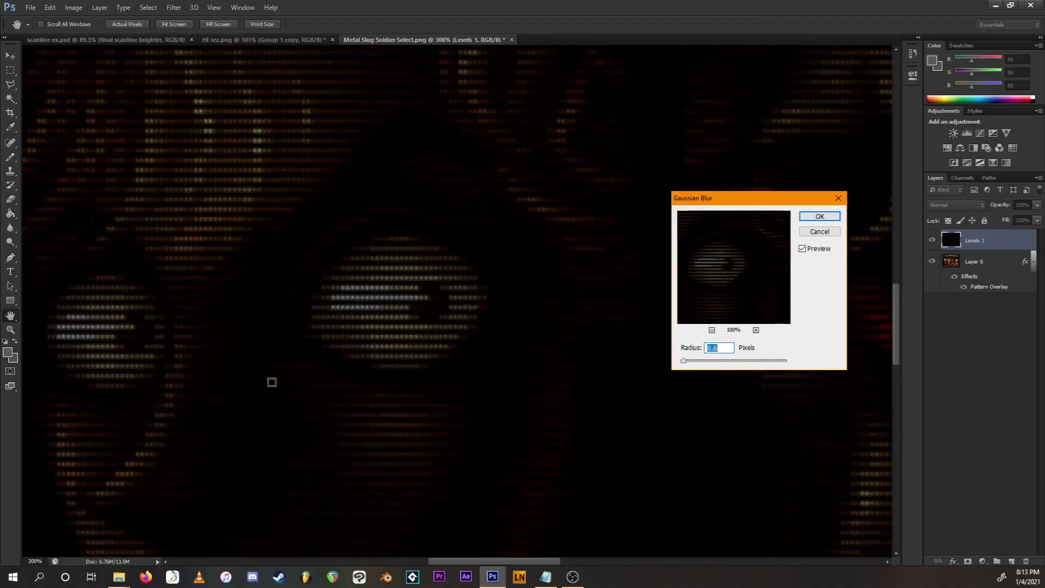
pyautogui.moveTo(301, 365); pyautogui.dragTo(433, 422)
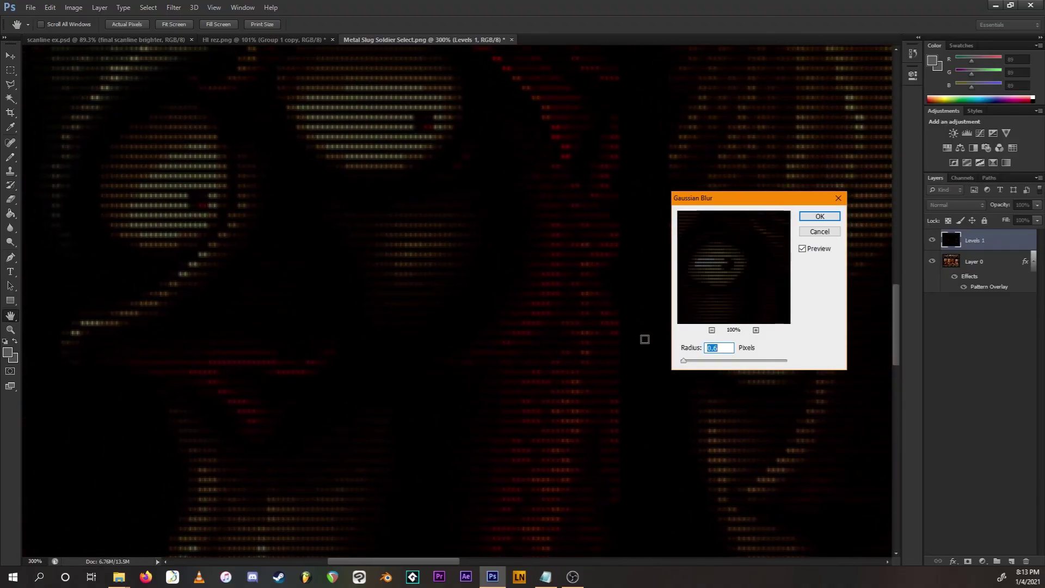
pyautogui.moveTo(687, 361); pyautogui.dragTo(690, 367)
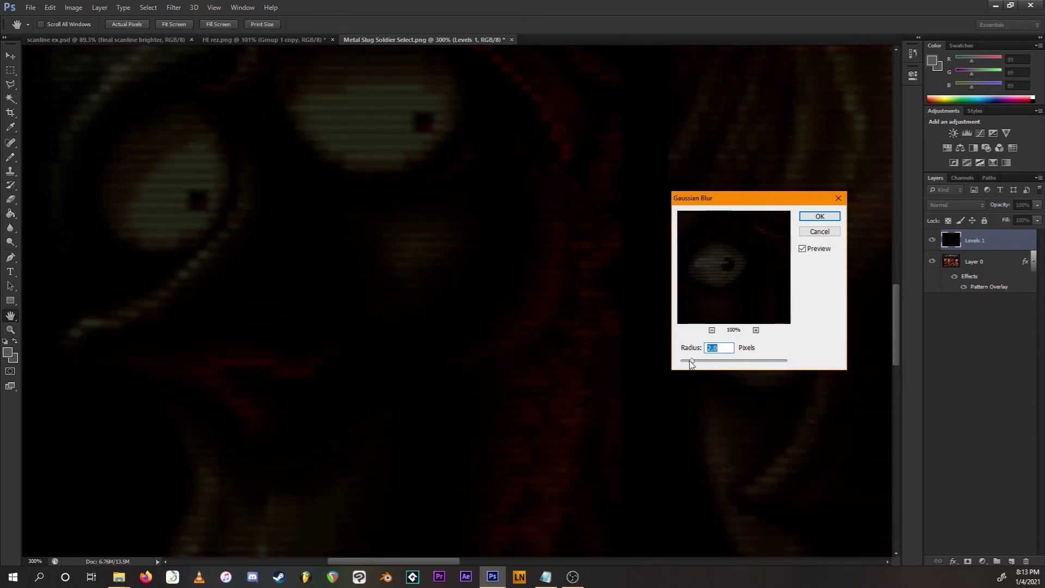
pyautogui.moveTo(690, 363); pyautogui.dragTo(691, 363)
pyautogui.click(819, 216)
# Apply Brightness/Contrast to the blurred Levels 1 layer with brightness 150 and contrast -15
pyautogui.scroll(-4, 435, 362)
pyautogui.scroll(-2, 464, 364)
pyautogui.moveTo(639, 374); pyautogui.dragTo(540, 348)
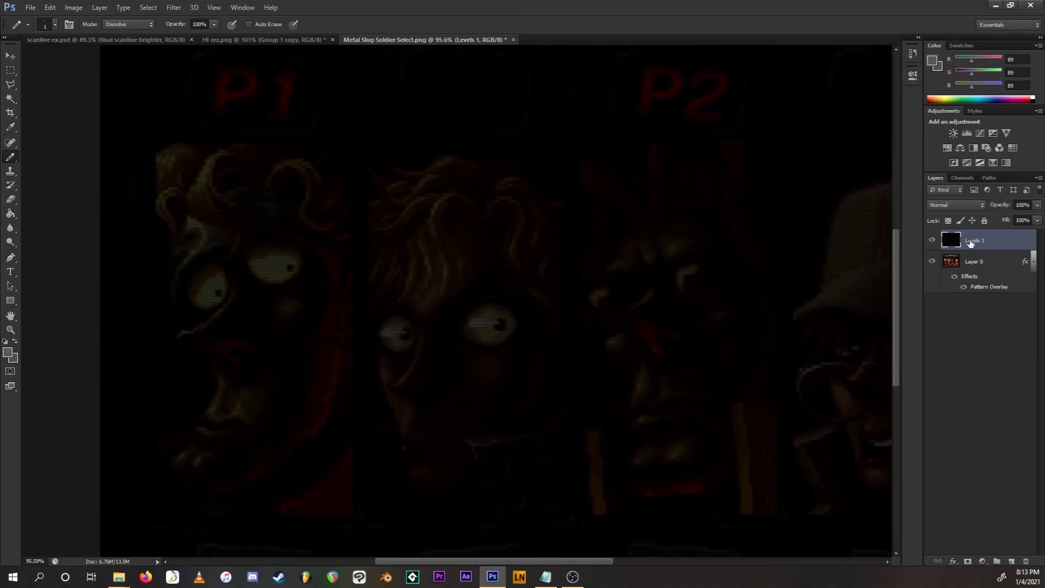
pyautogui.click(74, 8)
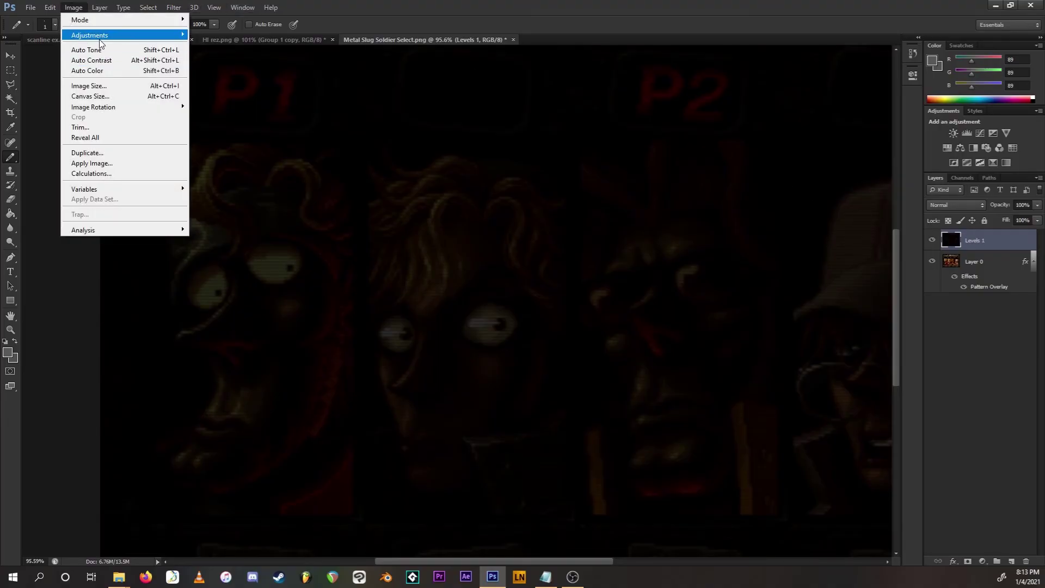
pyautogui.moveTo(100, 38)
pyautogui.click(215, 36)
pyautogui.write('150')
pyautogui.moveTo(487, 244); pyautogui.dragTo(471, 244)
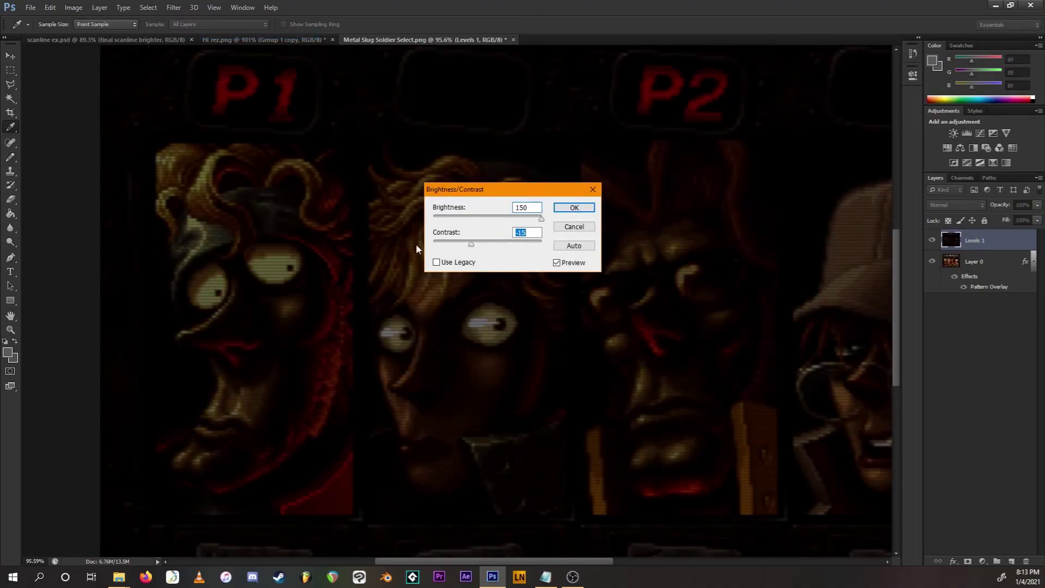
pyautogui.click(573, 207)
pyautogui.press('b')
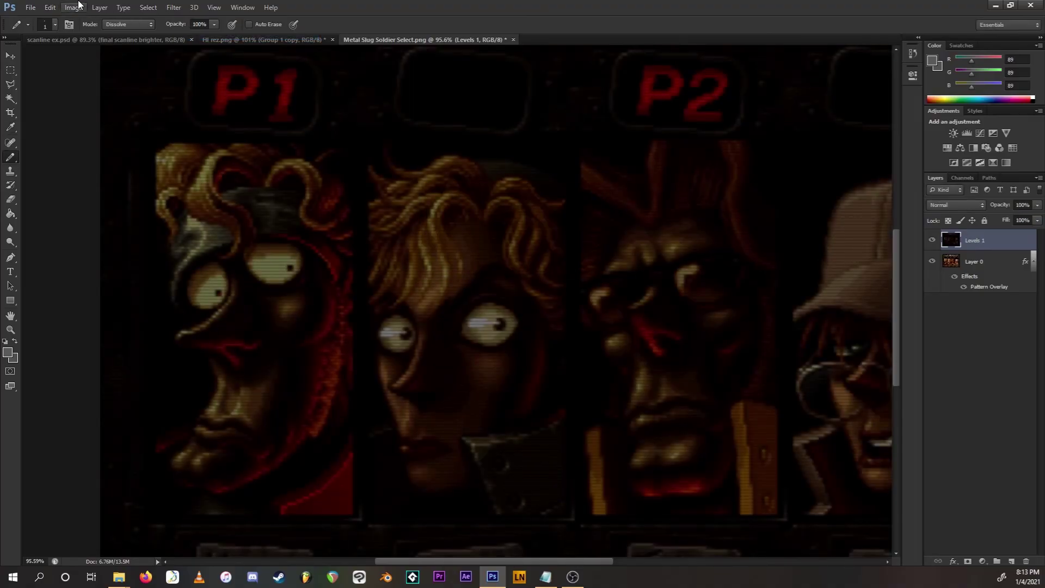
# Brighten the Levels 1 layer again using Brightness/Contrast with brightness about 82 and contrast -34
pyautogui.click(74, 8)
pyautogui.moveTo(101, 38)
pyautogui.click(215, 36)
pyautogui.moveTo(501, 209); pyautogui.dragTo(533, 219)
pyautogui.moveTo(487, 244); pyautogui.dragTo(451, 245)
pyautogui.moveTo(515, 218); pyautogui.dragTo(517, 218)
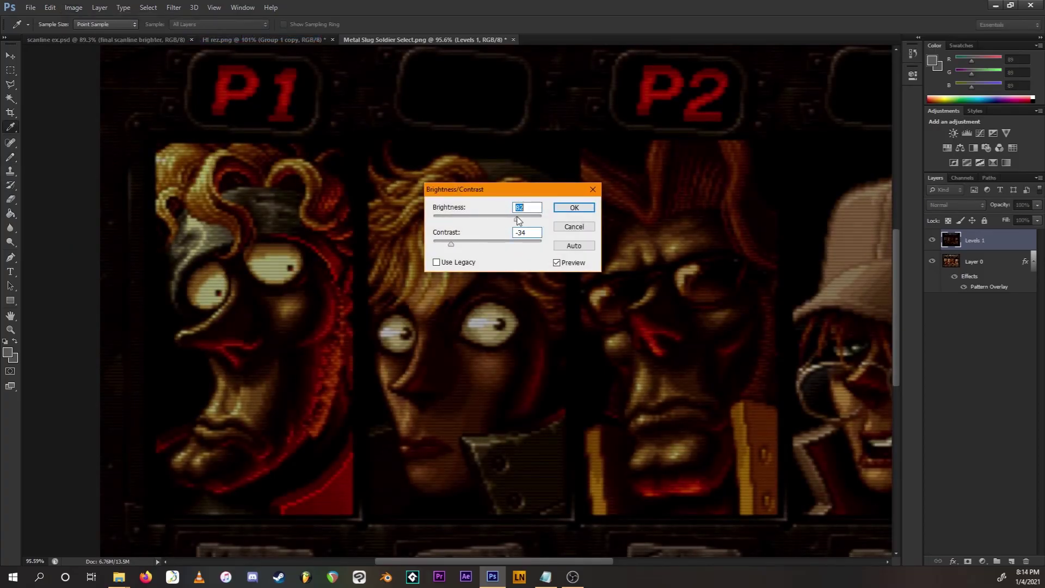
pyautogui.click(576, 207)
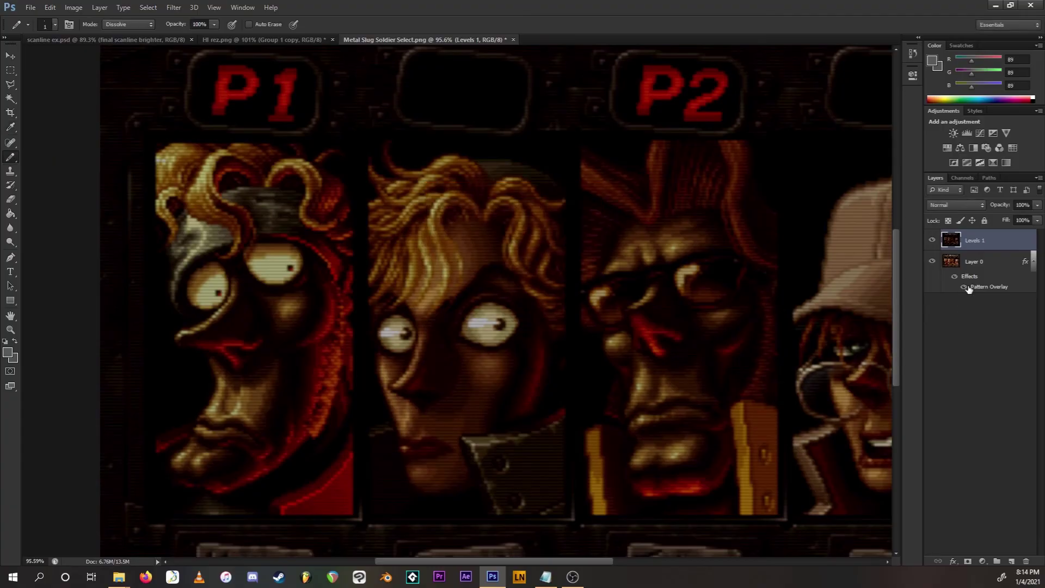
# Set the Levels 1 layer's blend mode to Linear Dodge (Add)
pyautogui.click(982, 266)
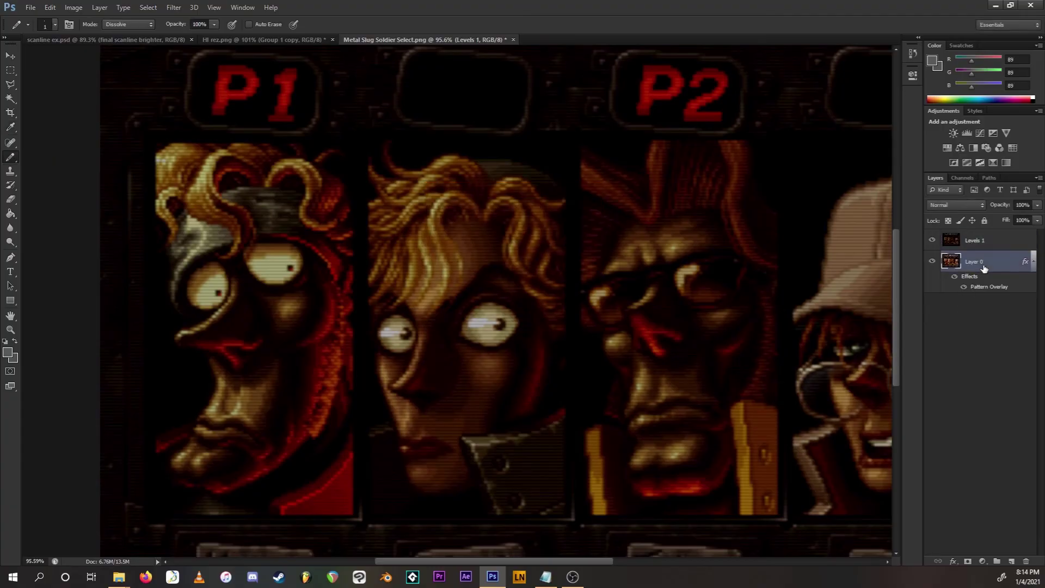
pyautogui.click(974, 240)
pyautogui.click(956, 204)
pyautogui.click(953, 321)
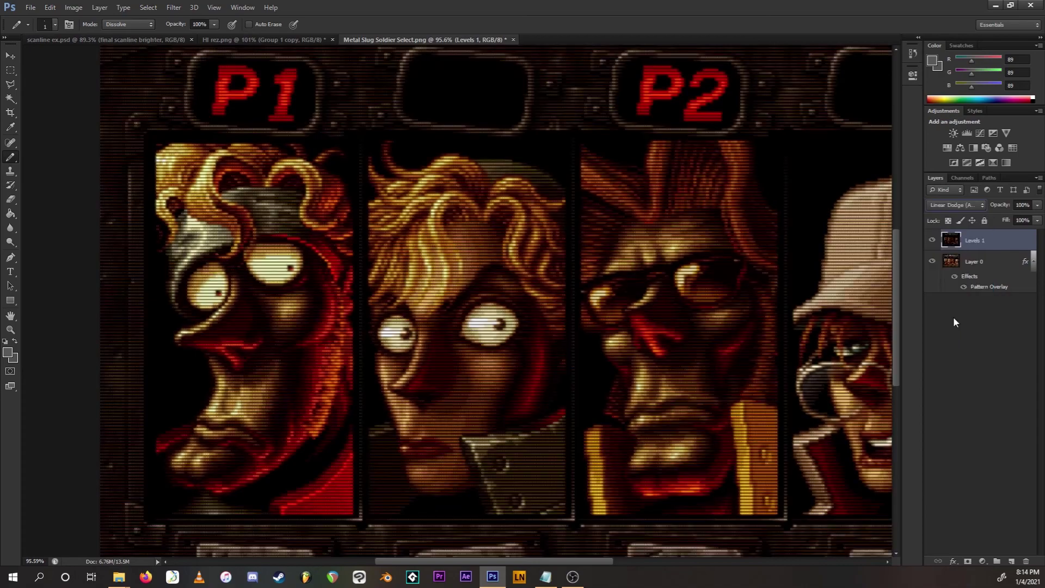
# Rasterize the layer style of Layer 0 so its scanline pattern overlay becomes part of the pixels
pyautogui.click(973, 267)
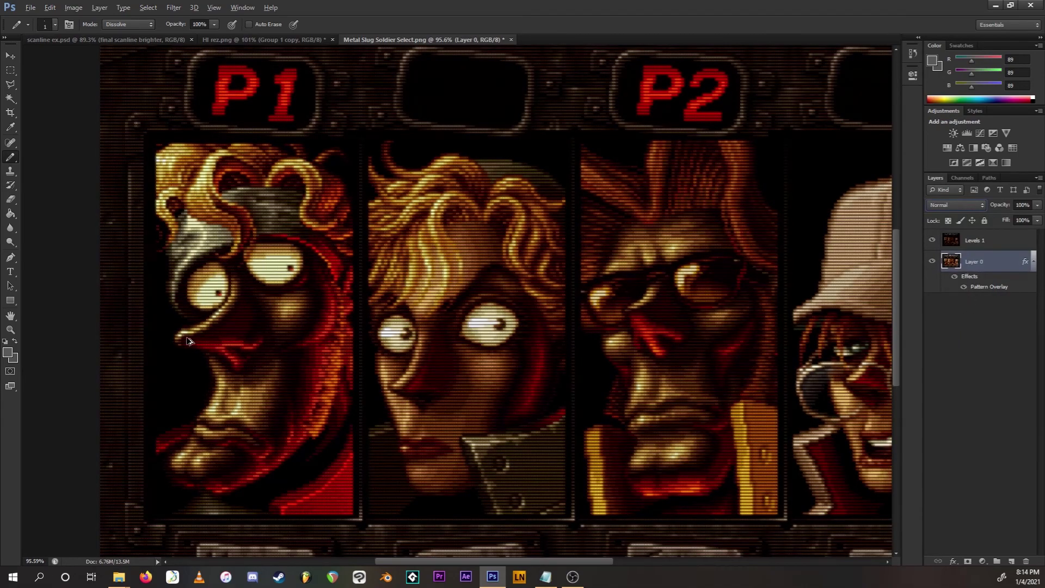
pyautogui.hotkey('ctrl', '1')
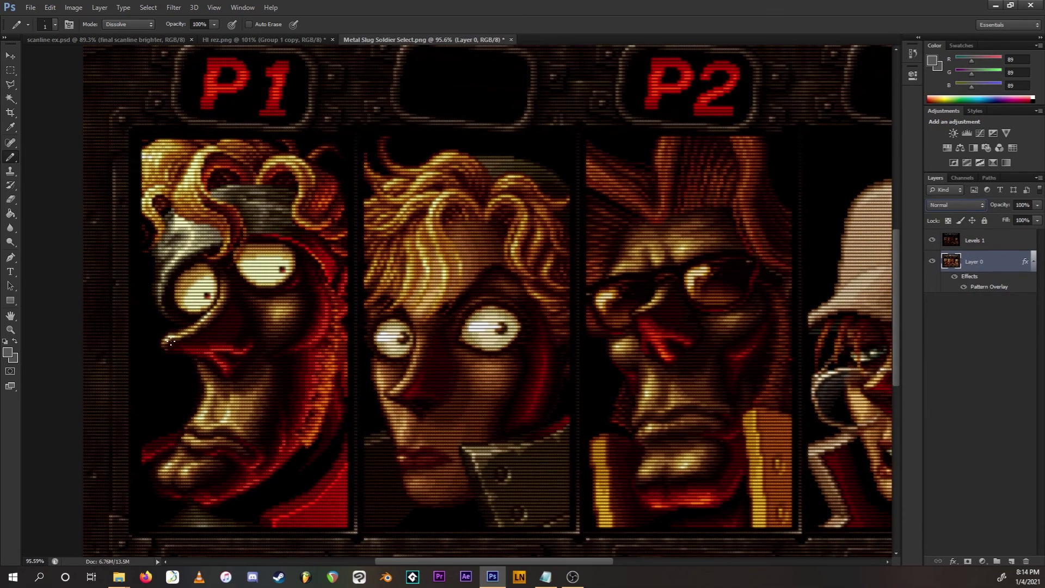
pyautogui.hotkey('ctrl', '+')
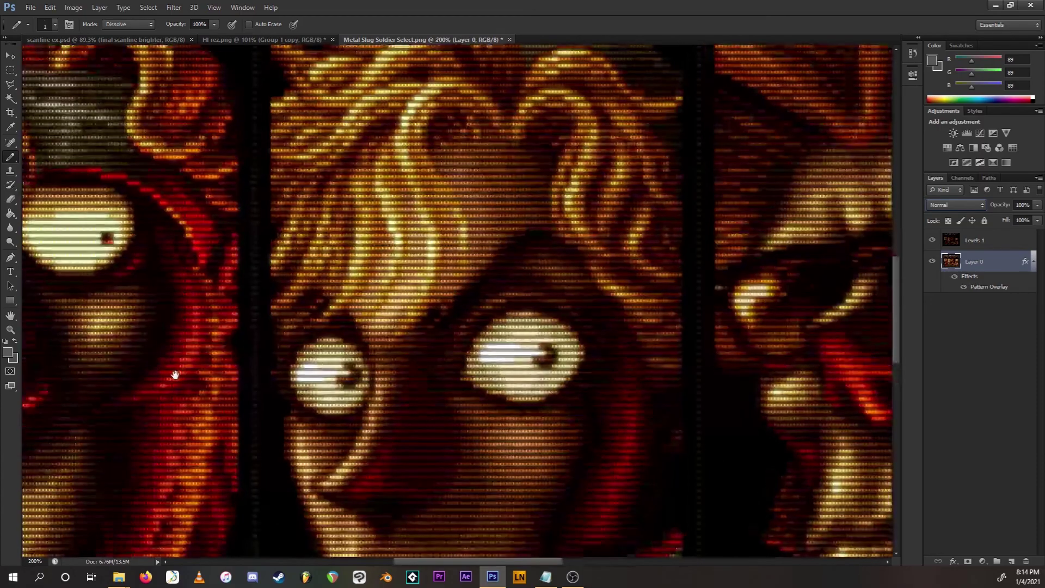
pyautogui.moveTo(170, 368); pyautogui.dragTo(520, 276)
pyautogui.scroll(-1, 472, 282)
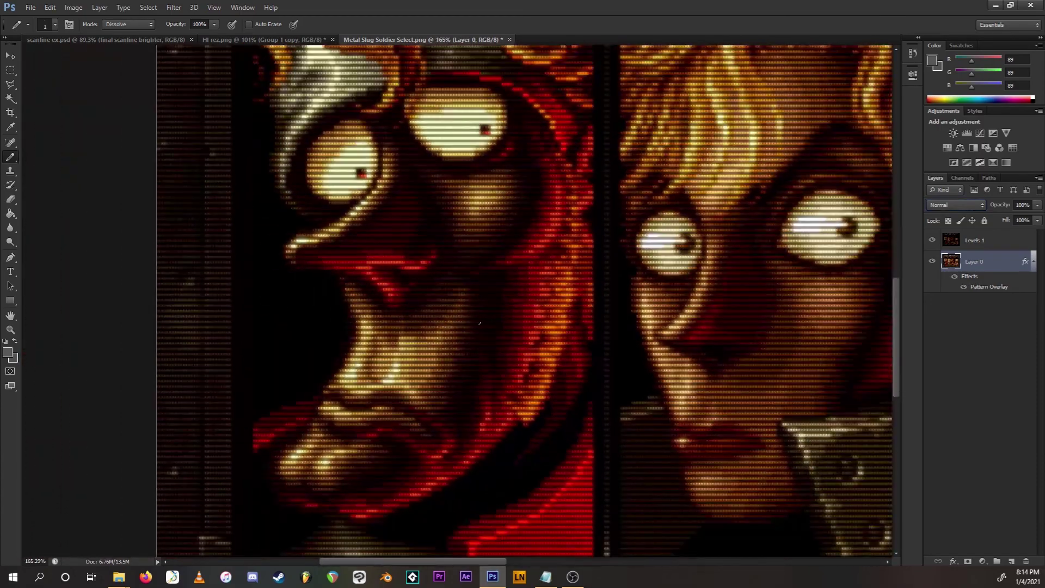
pyautogui.rightClick(994, 264)
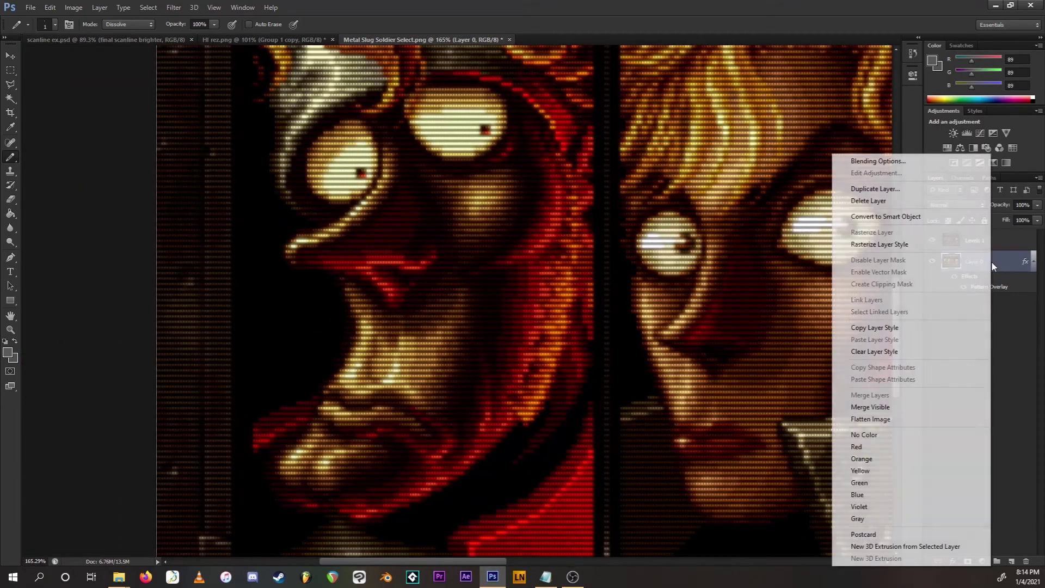
pyautogui.click(884, 241)
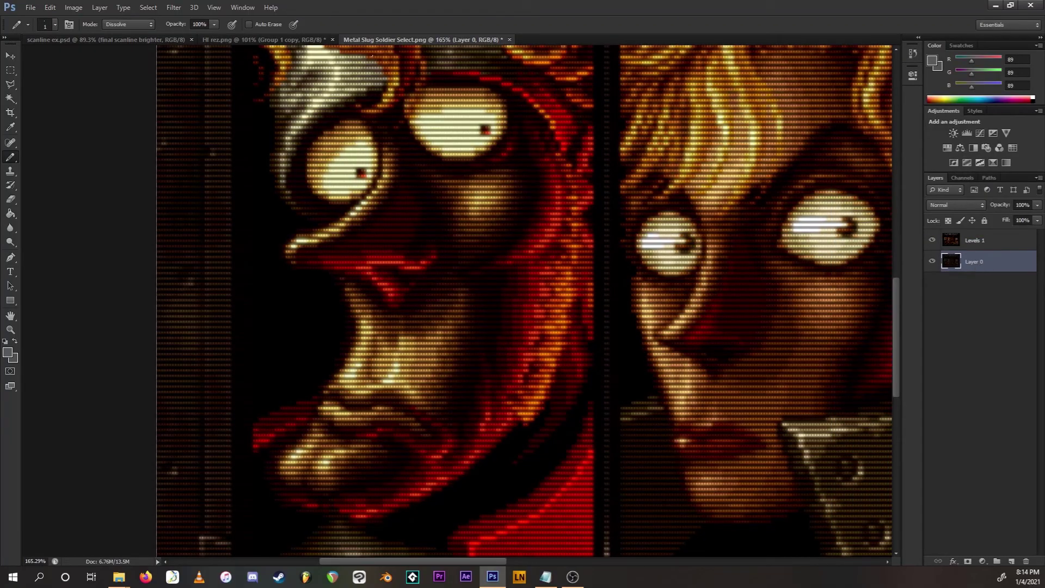
# Apply a Gaussian Blur with a radius of 0.4 pixels to Layer 0
pyautogui.click(174, 7)
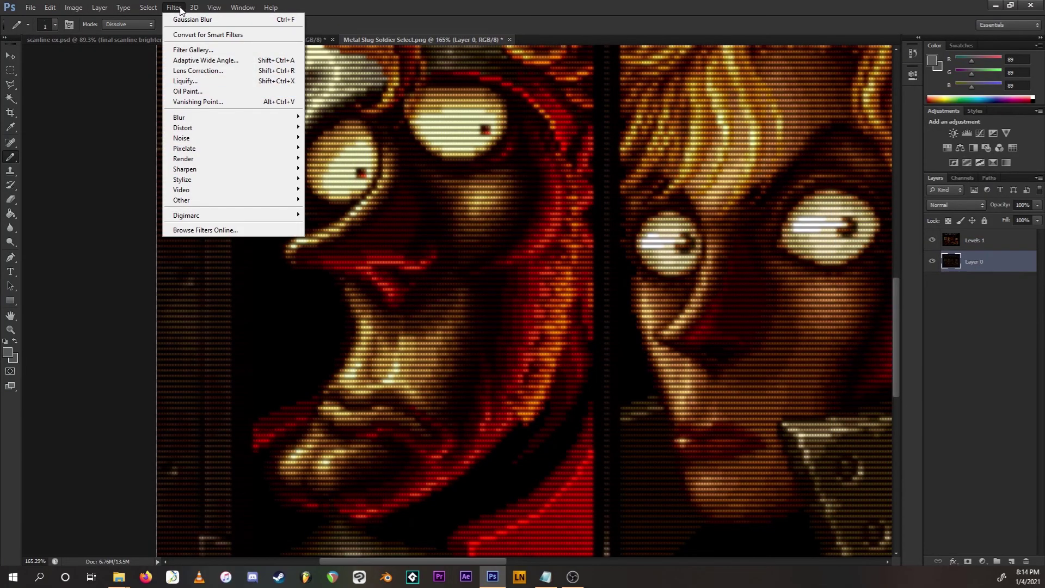
pyautogui.moveTo(305, 125)
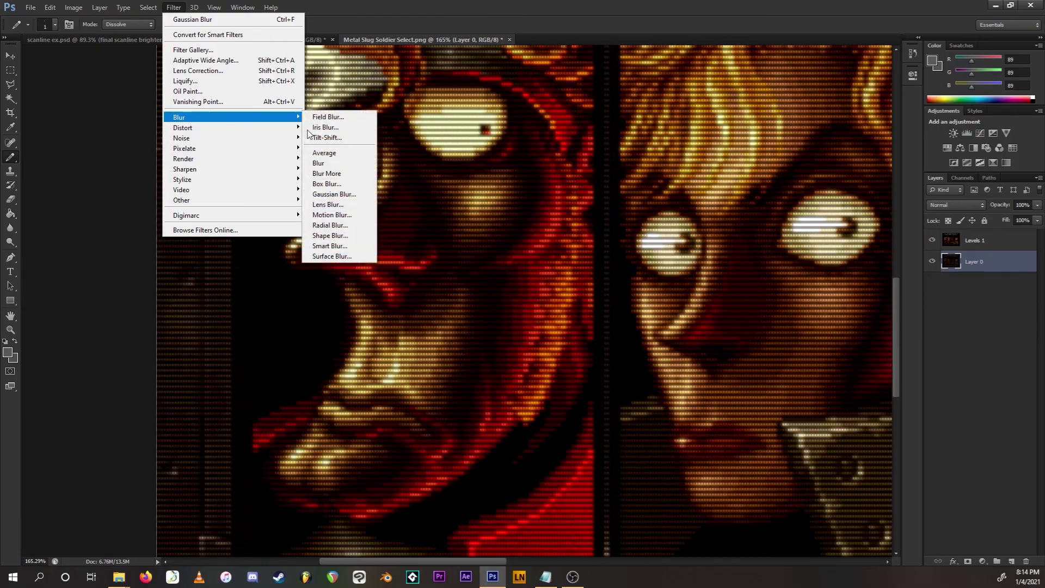
pyautogui.click(334, 193)
pyautogui.moveTo(689, 363); pyautogui.dragTo(688, 363)
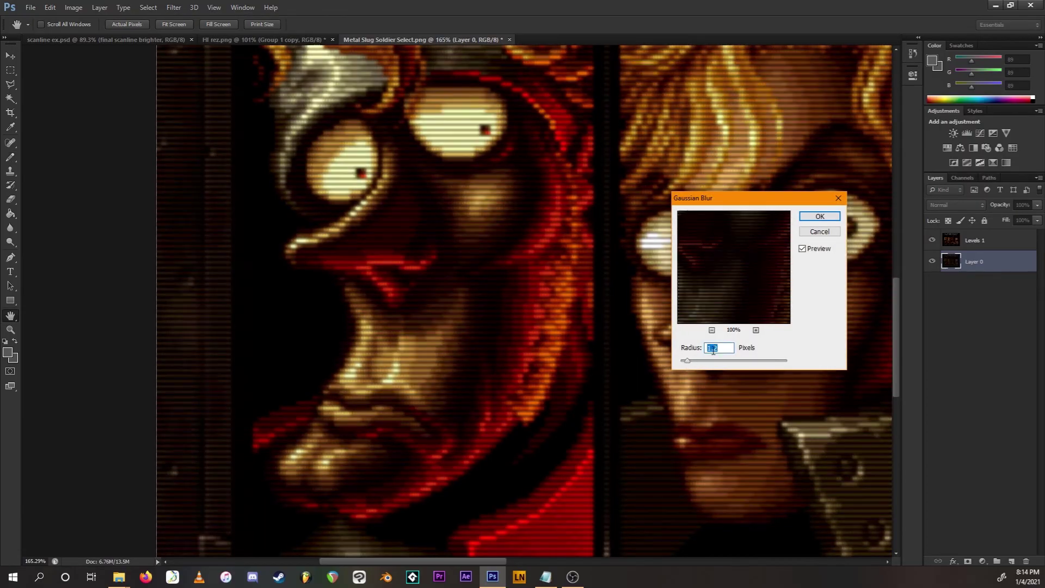
pyautogui.scroll(-3, 713, 351)
pyautogui.scroll(1, 712, 350)
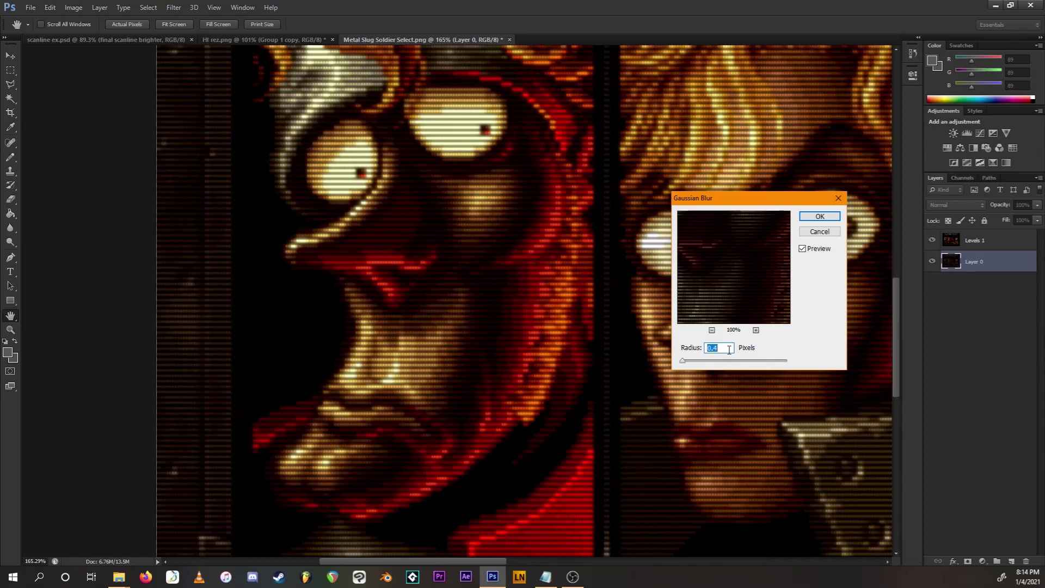
pyautogui.click(818, 217)
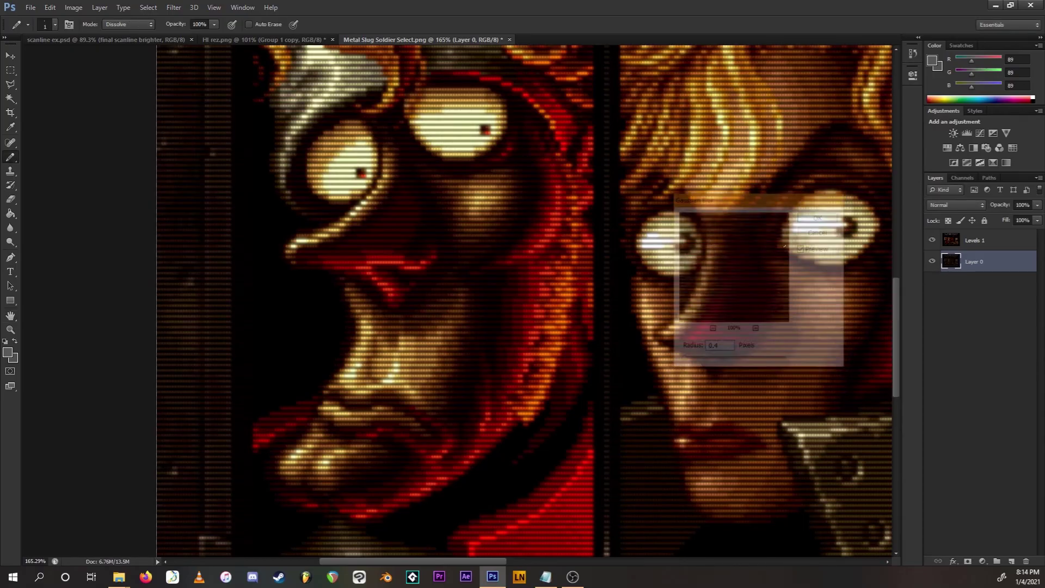
# Create a new layer group, move Levels 1 and Layer 0 into it, and collapse it
pyautogui.scroll(-2, 871, 283)
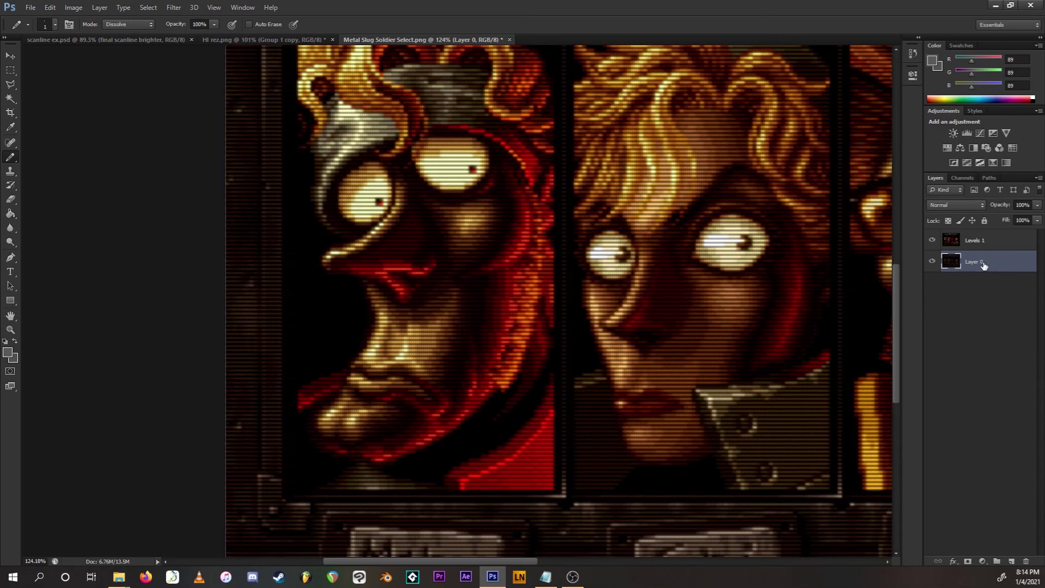
pyautogui.click(982, 243)
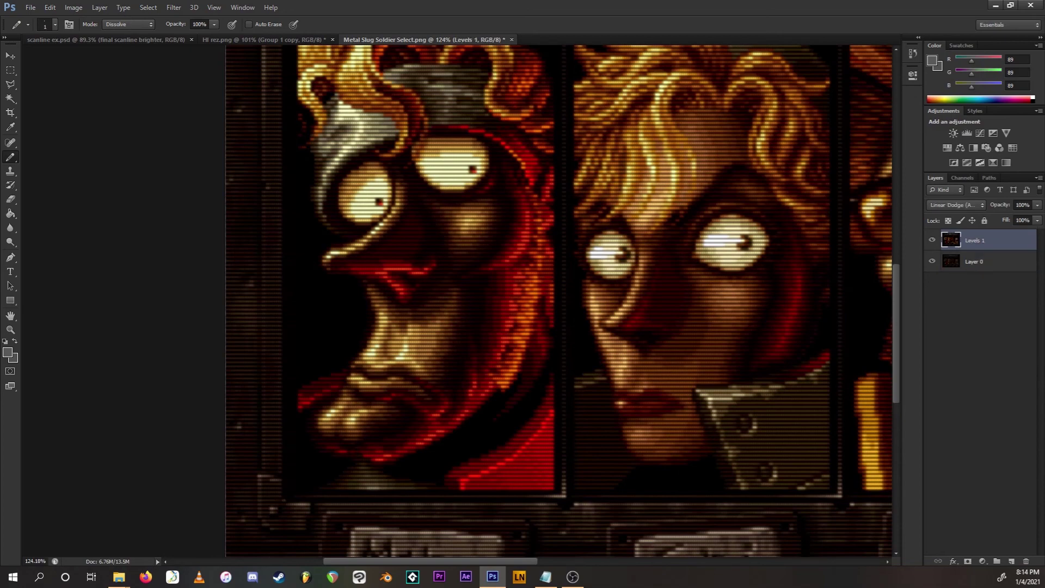
pyautogui.click(996, 561)
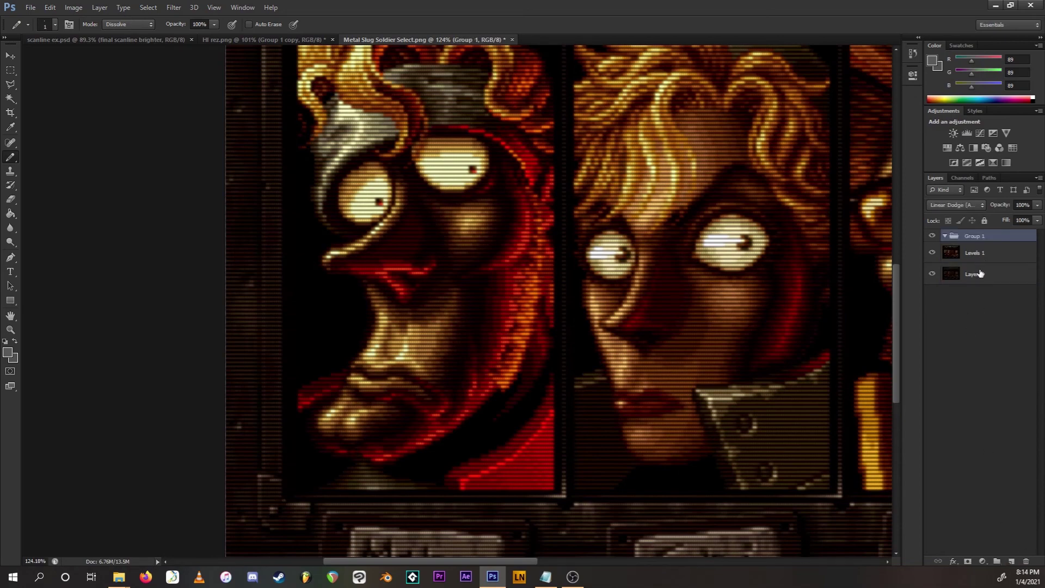
pyautogui.click(980, 270)
pyautogui.keyDown('shift'); pyautogui.click(977, 255); pyautogui.keyUp('shift')
pyautogui.moveTo(978, 255); pyautogui.dragTo(952, 245)
pyautogui.click(945, 236)
# Duplicate Group 1 as Group 1 copy and disable the copy's red channel in its blending options
pyautogui.rightClick(974, 236)
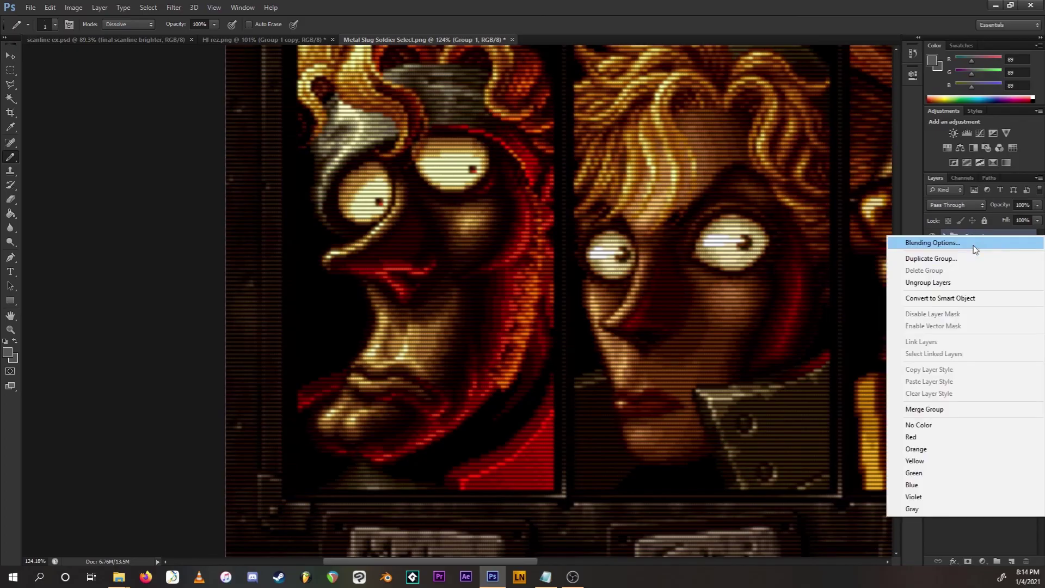
pyautogui.click(977, 258)
pyautogui.click(602, 205)
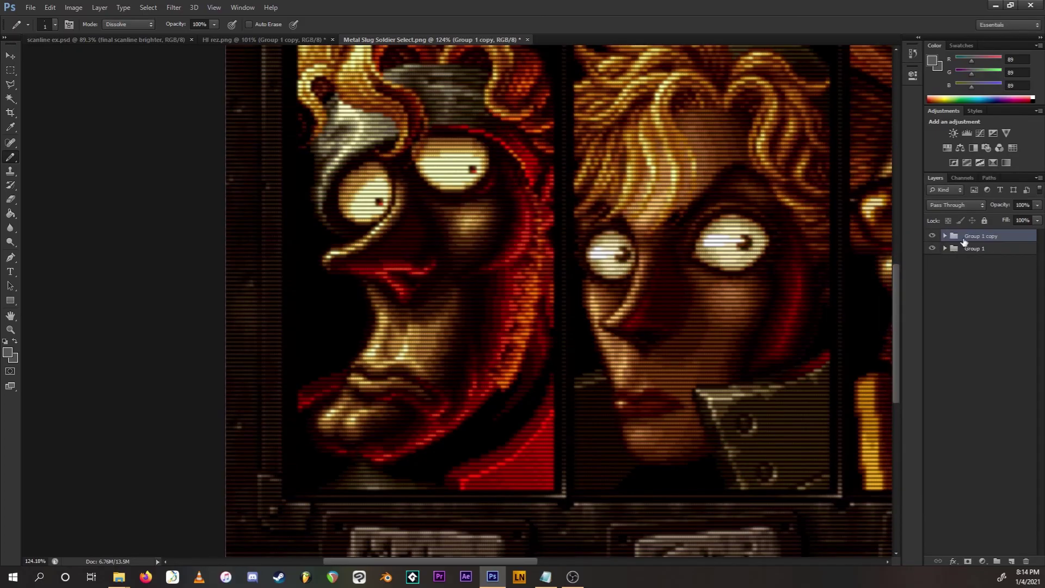
pyautogui.rightClick(967, 240)
pyautogui.click(542, 234)
pyautogui.click(583, 170)
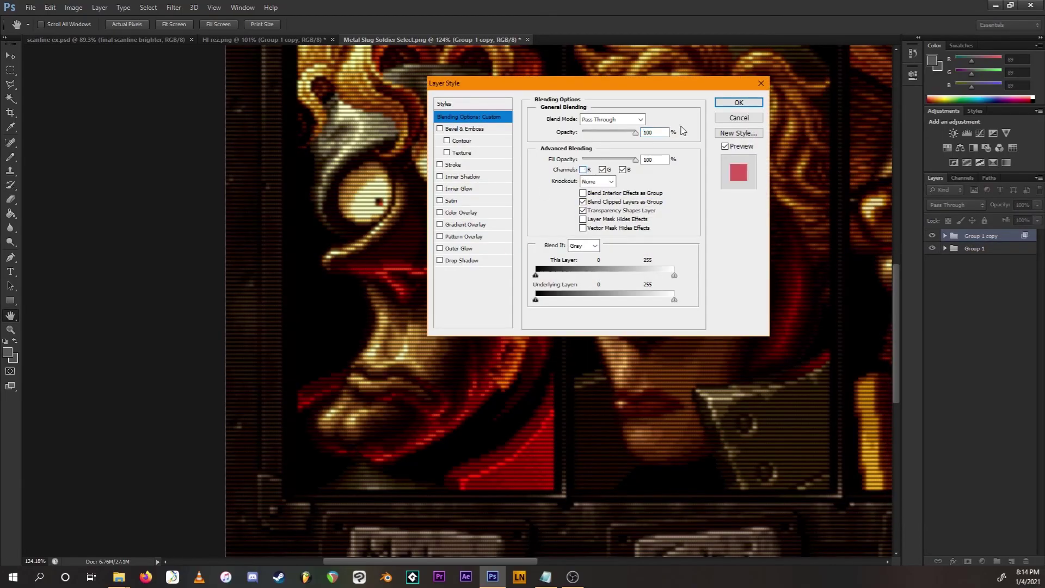
pyautogui.click(738, 102)
# Shift Group 1 copy by a few pixels relative to Group 1 to offset the green and blue channels from red
pyautogui.scroll(6, 357, 319)
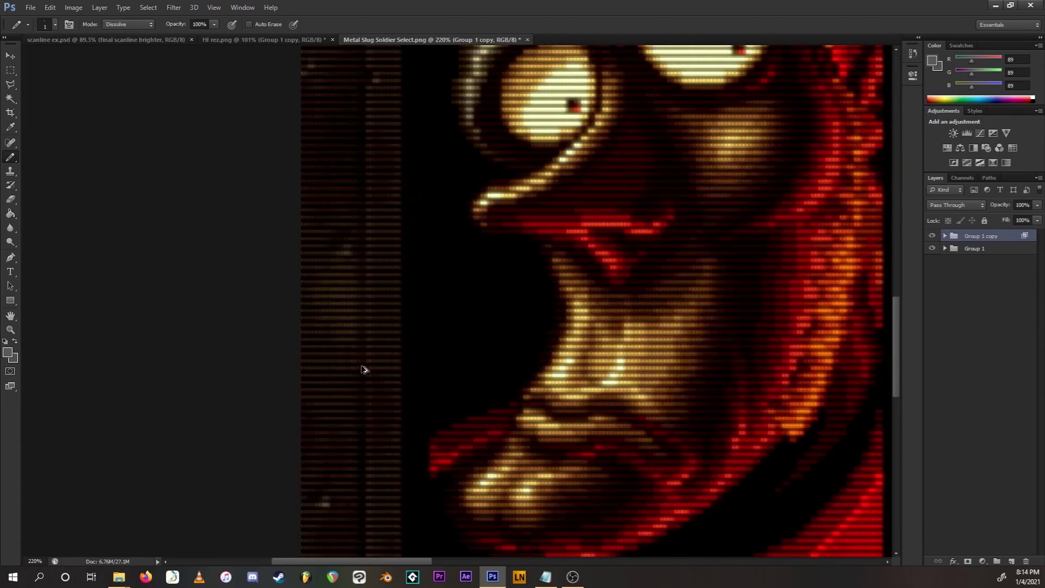
pyautogui.press('v')
pyautogui.moveTo(732, 328); pyautogui.dragTo(729, 327)
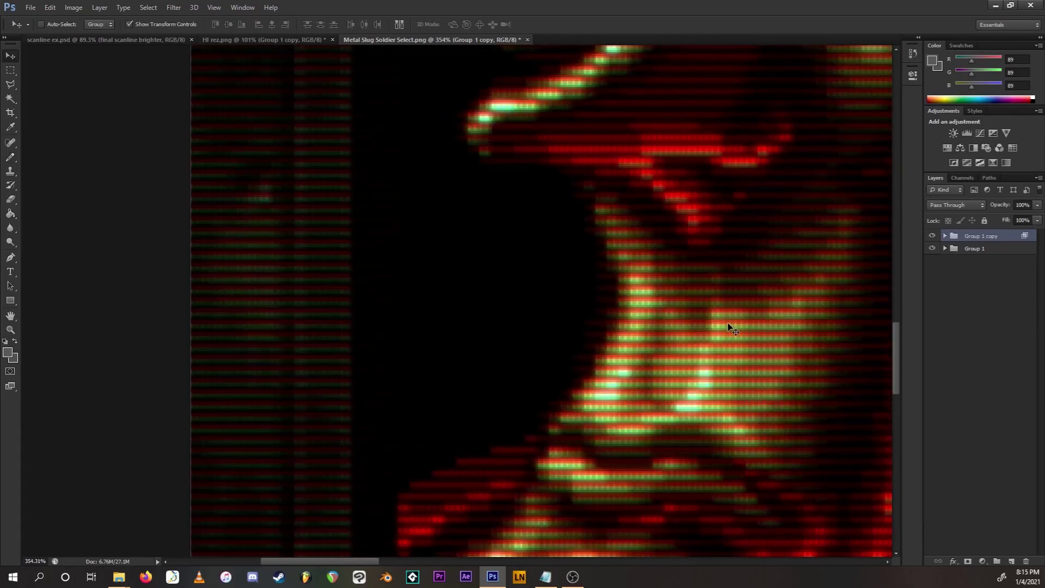
pyautogui.press('Right')
pyautogui.press('Right')
pyautogui.press('Down')
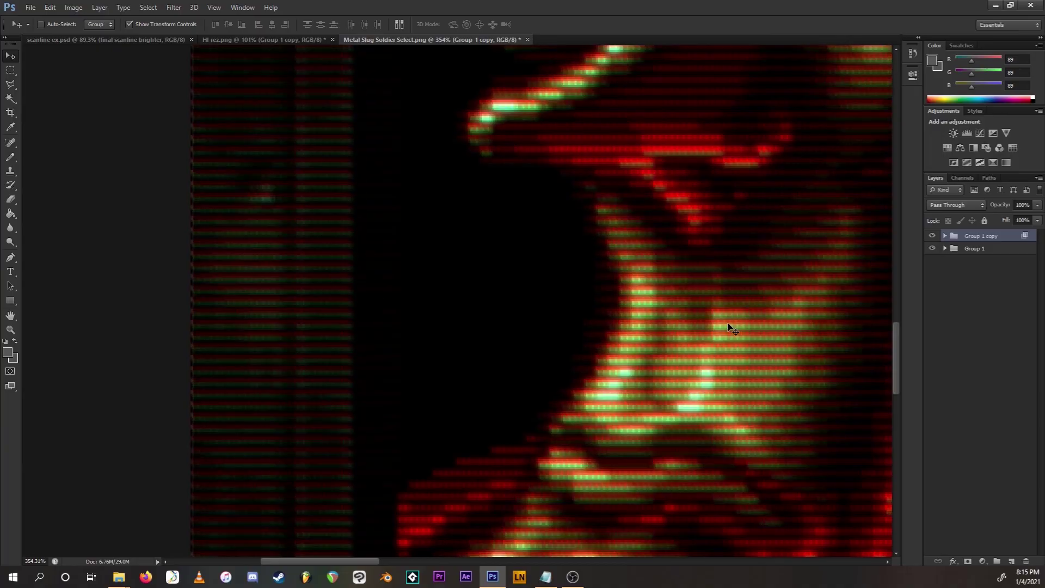
# Examine the colour fringing and scanlines across the character portraits at close and distant magnifications
pyautogui.scroll(-6, 729, 327)
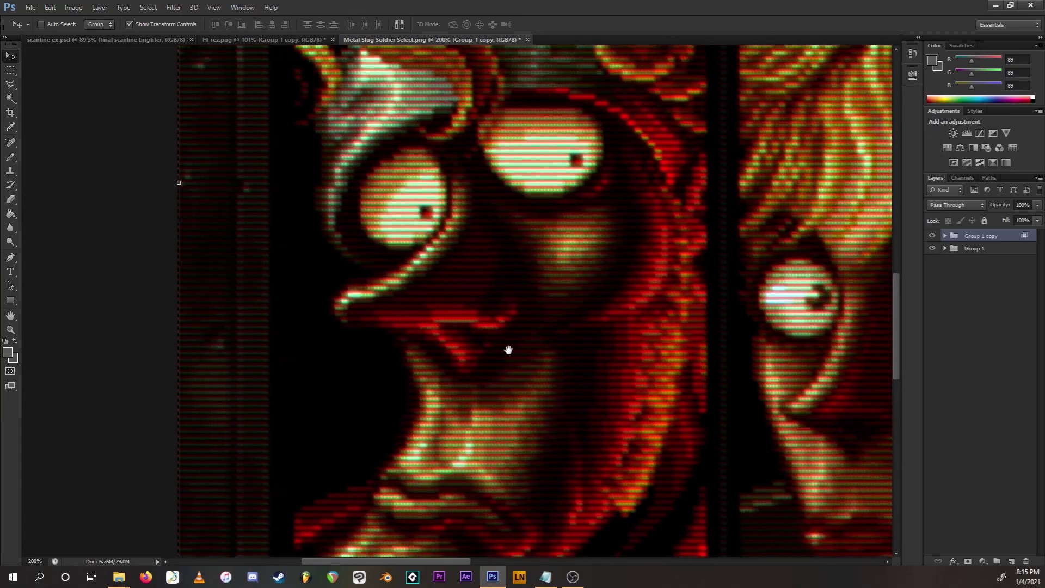
pyautogui.scroll(-4, 517, 349)
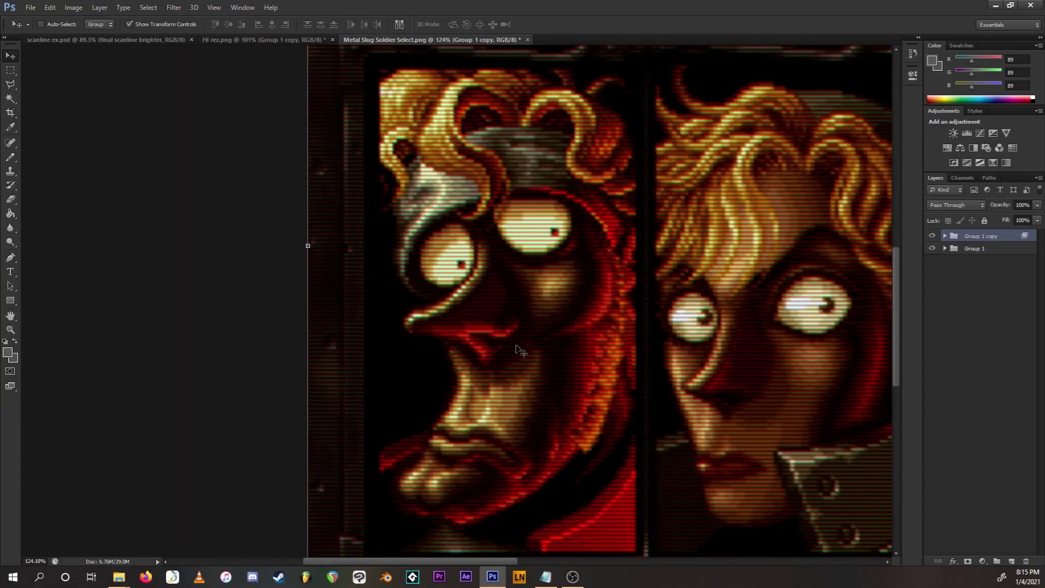
pyautogui.scroll(1, 517, 348)
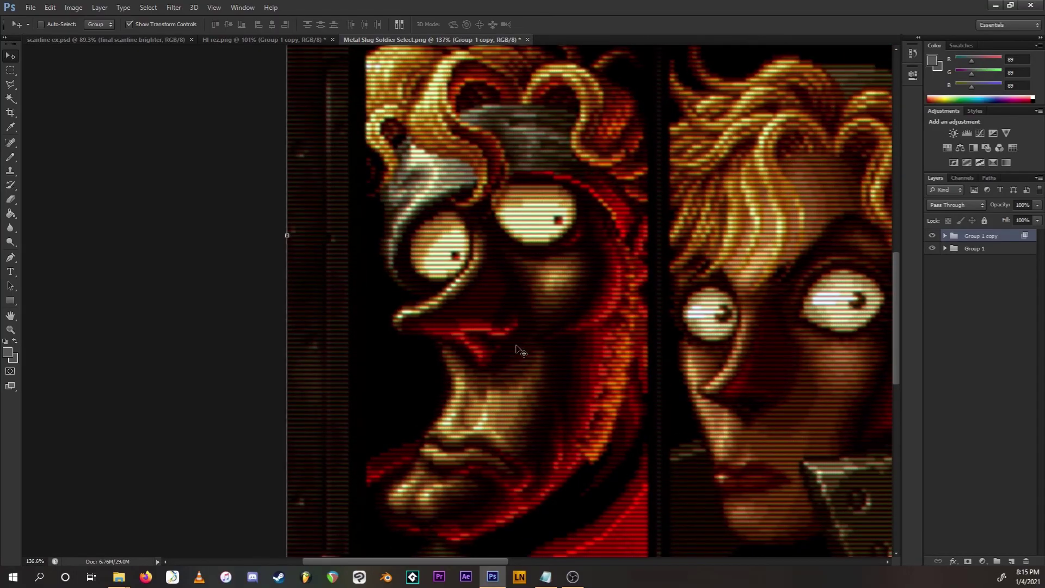
pyautogui.scroll(5, 518, 348)
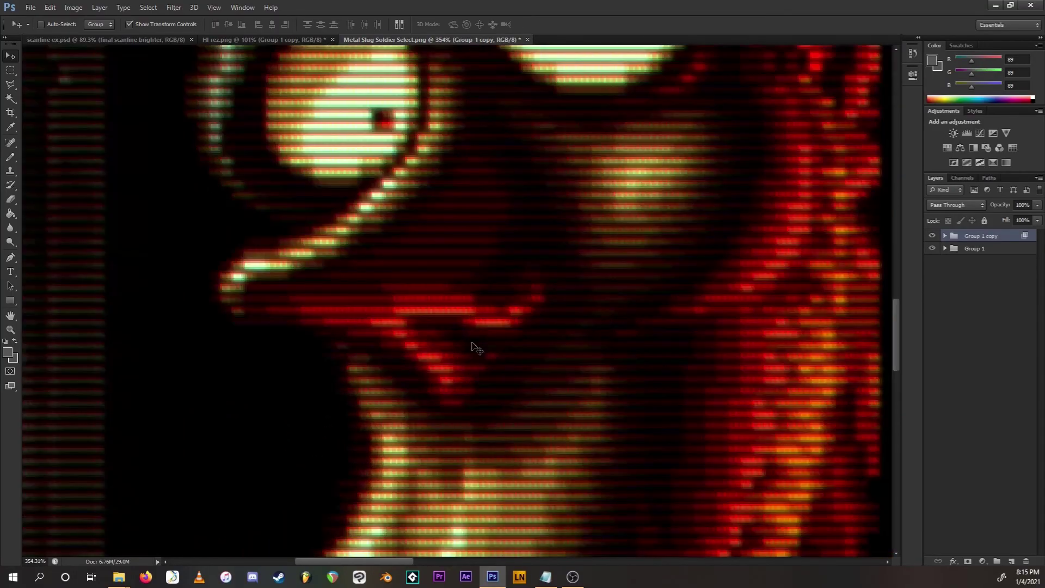
pyautogui.scroll(-10, 700, 261)
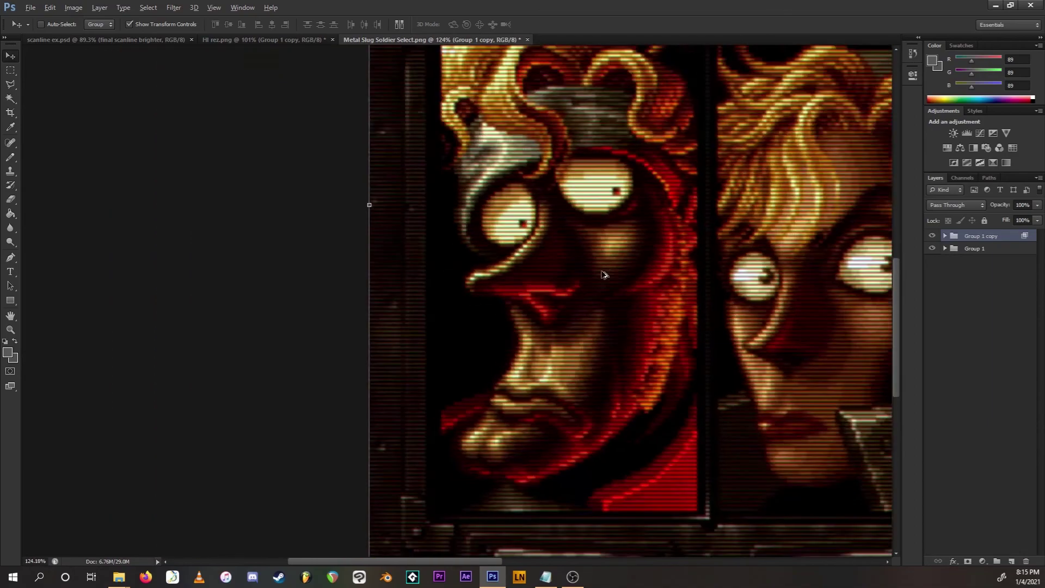
pyautogui.scroll(3, 290, 352)
pyautogui.press('b')
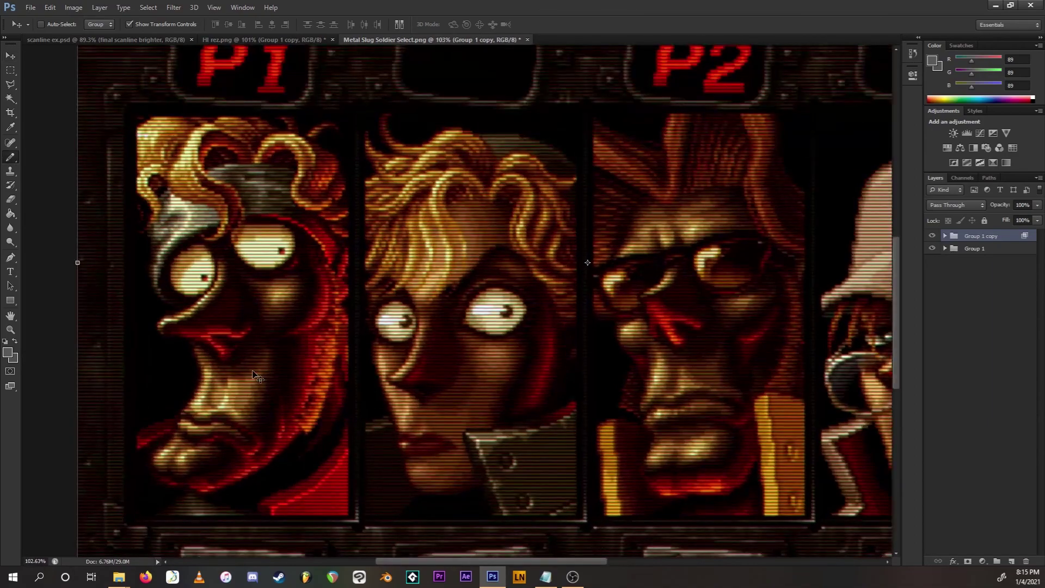
pyautogui.moveTo(421, 353)
pyautogui.mouseDown()
pyautogui.moveTo(201, 362)
pyautogui.moveTo(505, 344)
pyautogui.moveTo(638, 353)
pyautogui.mouseUp()
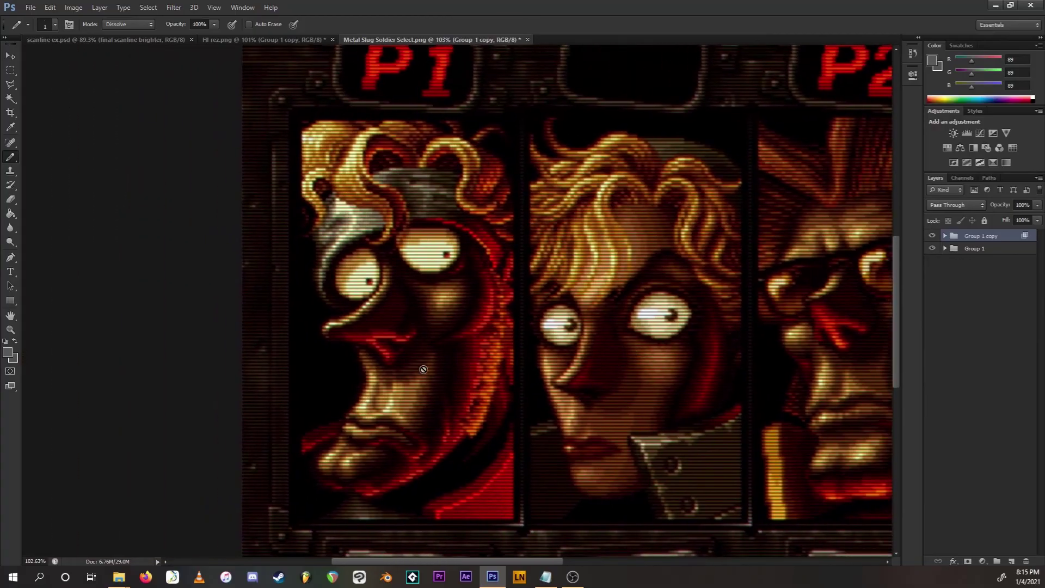
pyautogui.scroll(2, 364, 381)
pyautogui.scroll(1, 568, 229)
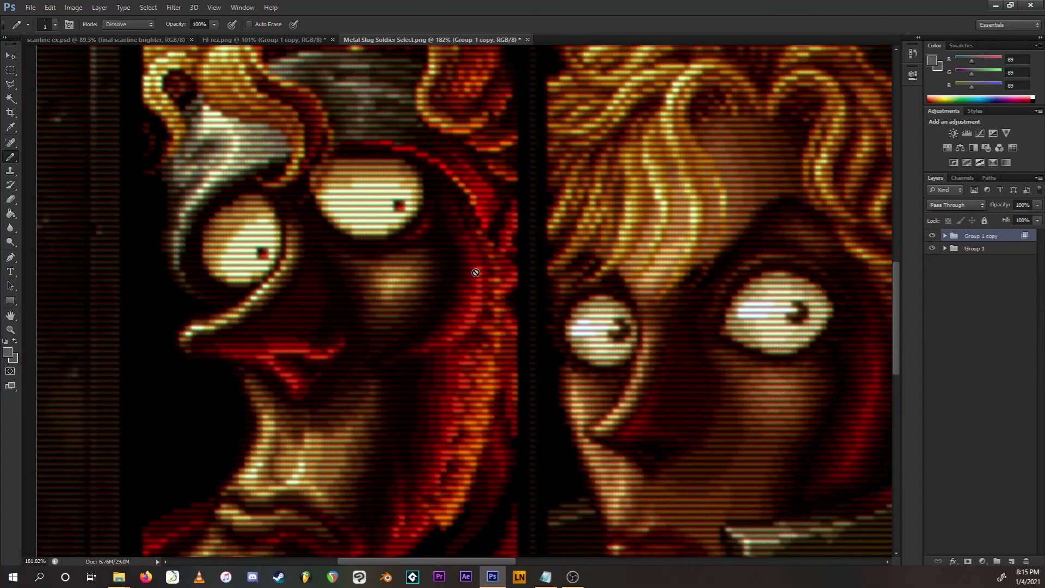
pyautogui.scroll(-1, 482, 274)
pyautogui.moveTo(720, 331); pyautogui.dragTo(536, 346)
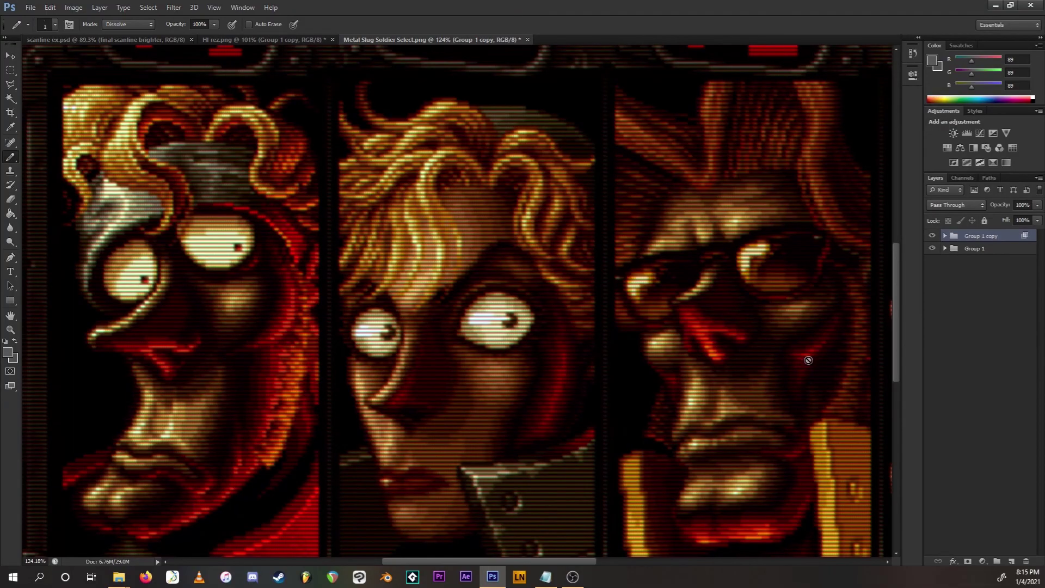